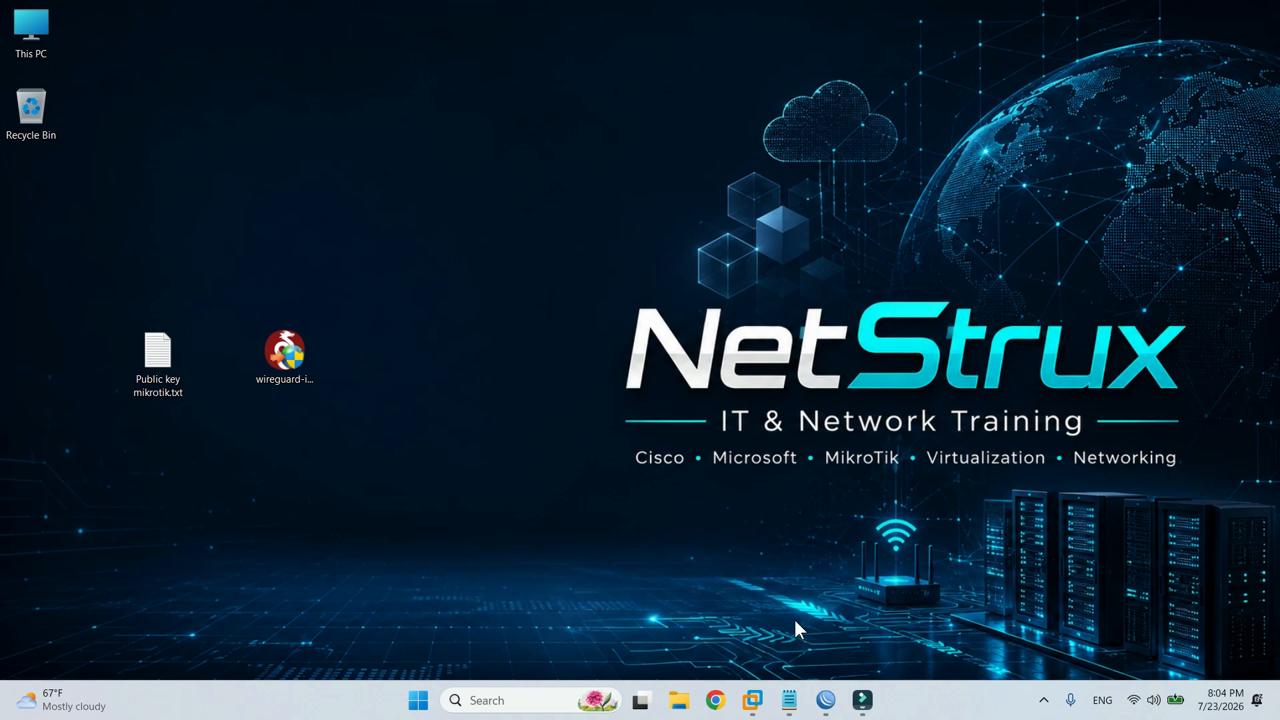
- Switch to VMware Workstation and look over the Mikrotik, Lan-pc1 and Remote Client virtual machines
{"action": "left_click", "coordinate": [751, 699]}
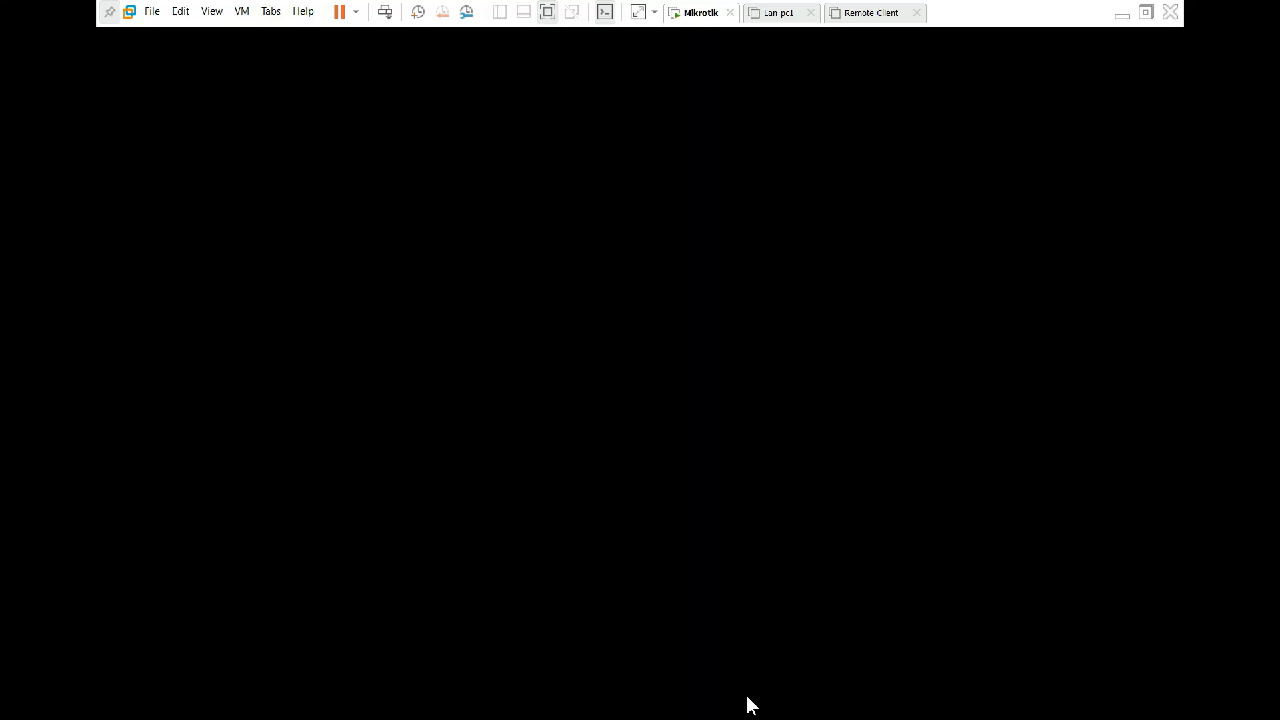
{"action": "left_click", "coordinate": [764, 13]}
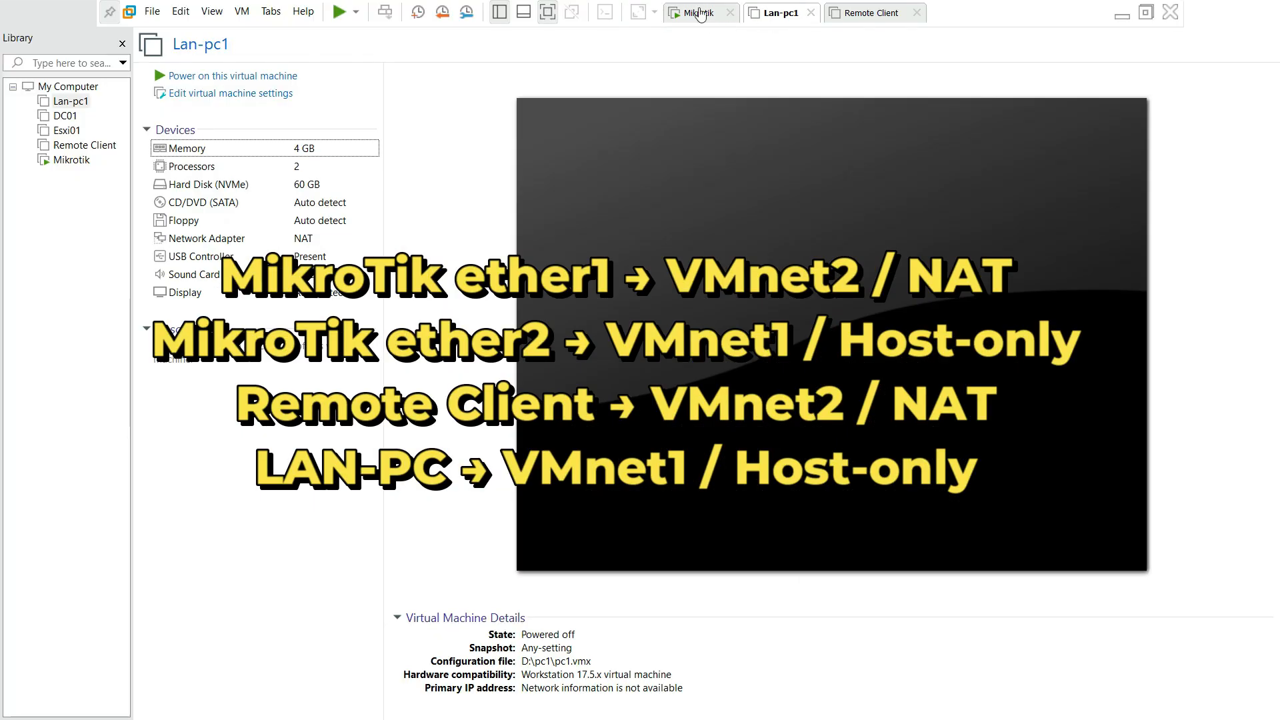
{"action": "left_click", "coordinate": [701, 14]}
{"action": "left_click", "coordinate": [781, 15]}
{"action": "left_click", "coordinate": [871, 14]}
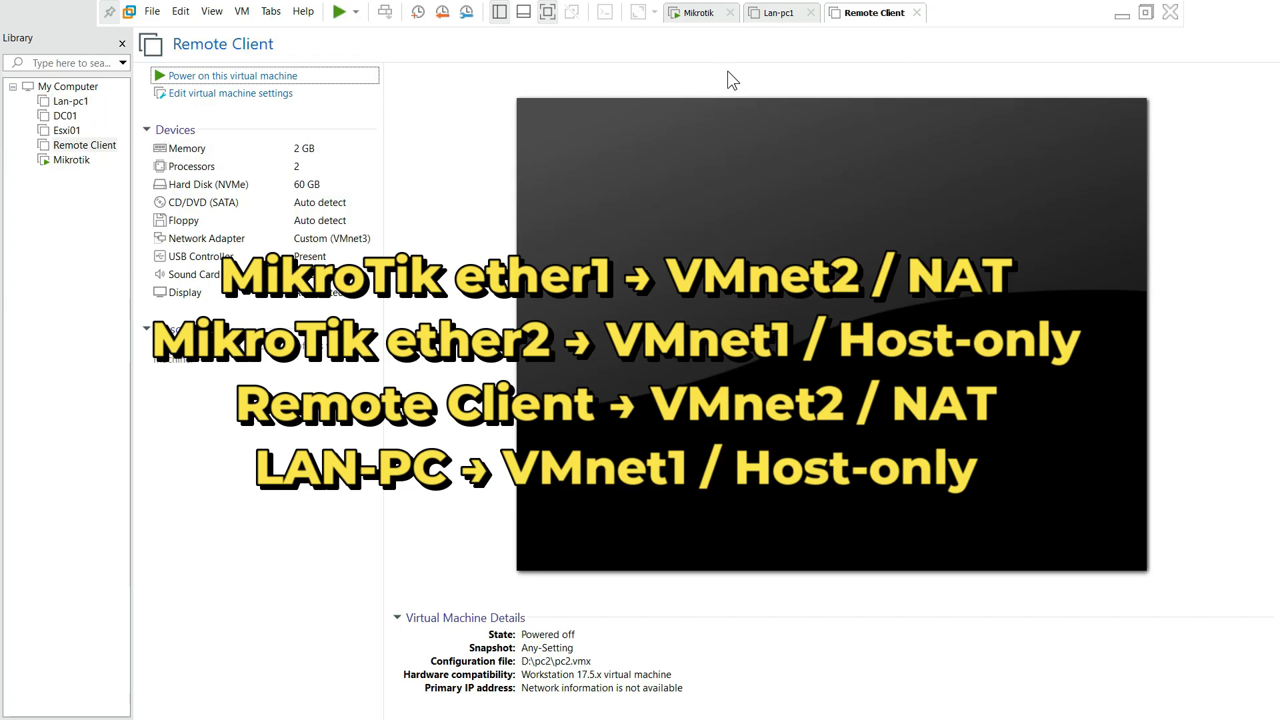
- Check which virtual networks both network adapters of the Mikrotik virtual machine use, leaving its settings as they are
{"action": "left_click", "coordinate": [687, 20]}
{"action": "right_click", "coordinate": [699, 13]}
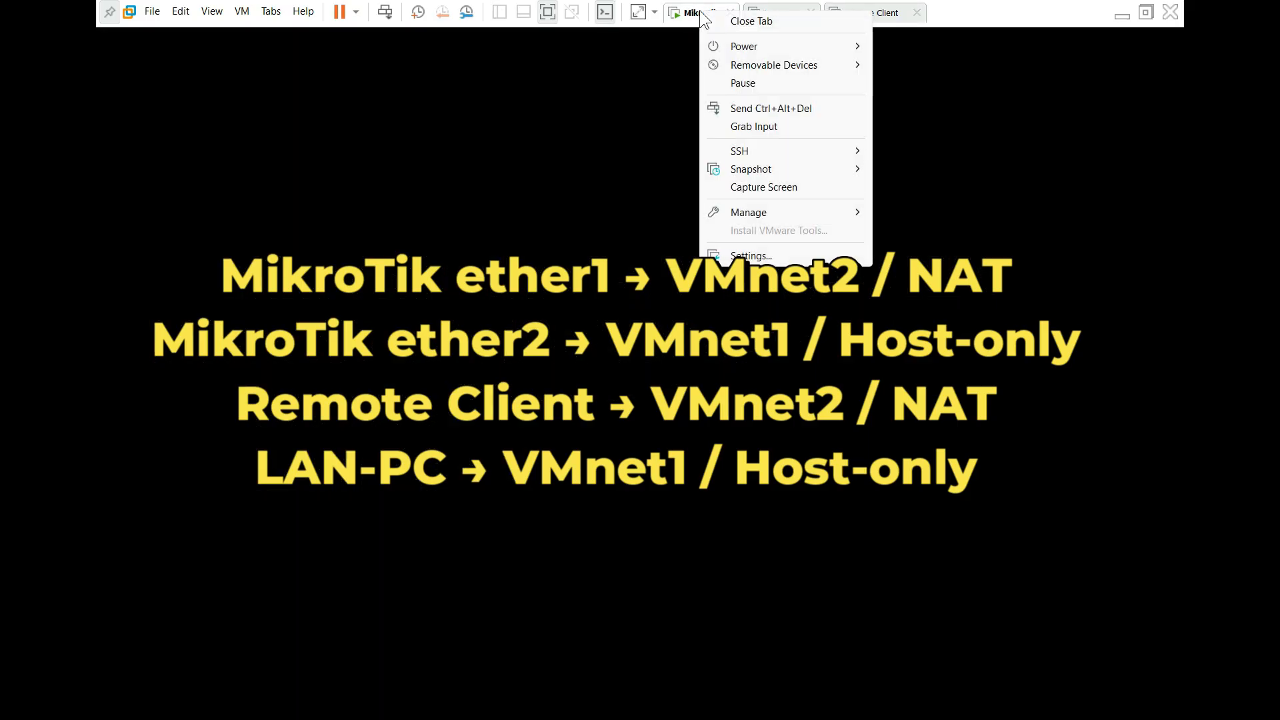
{"action": "left_click", "coordinate": [801, 258]}
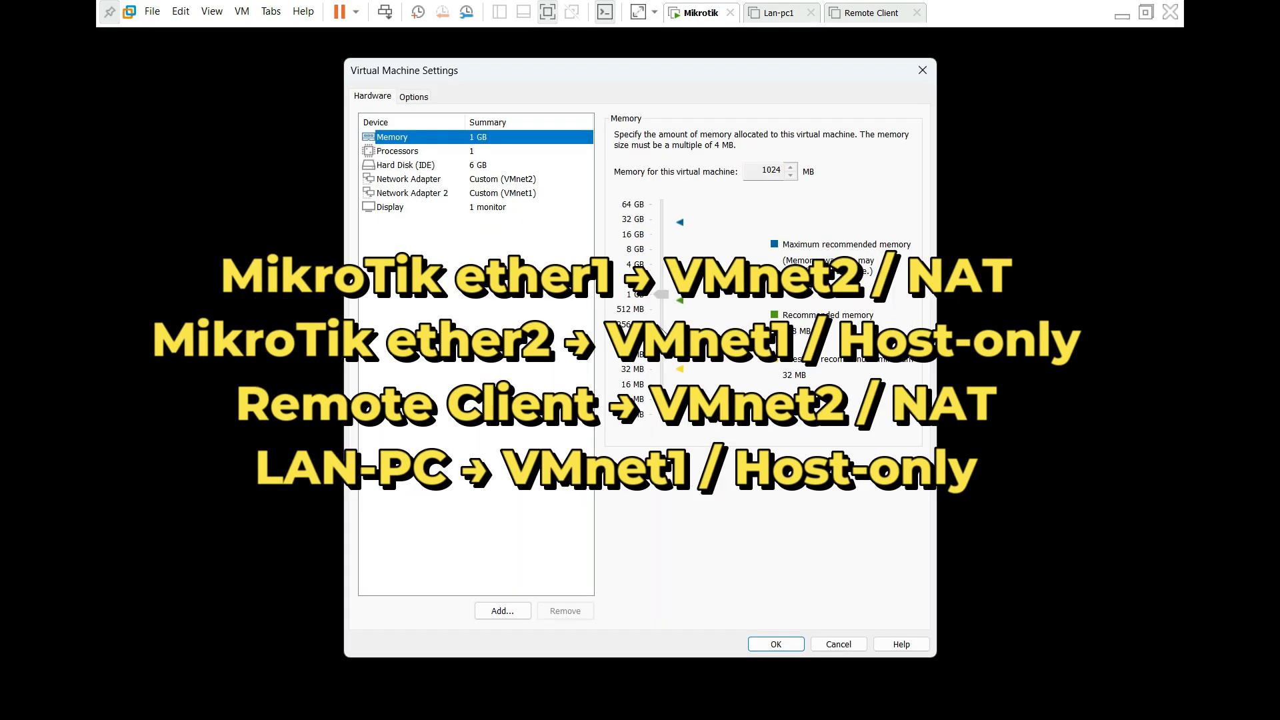
{"action": "left_click", "coordinate": [467, 179]}
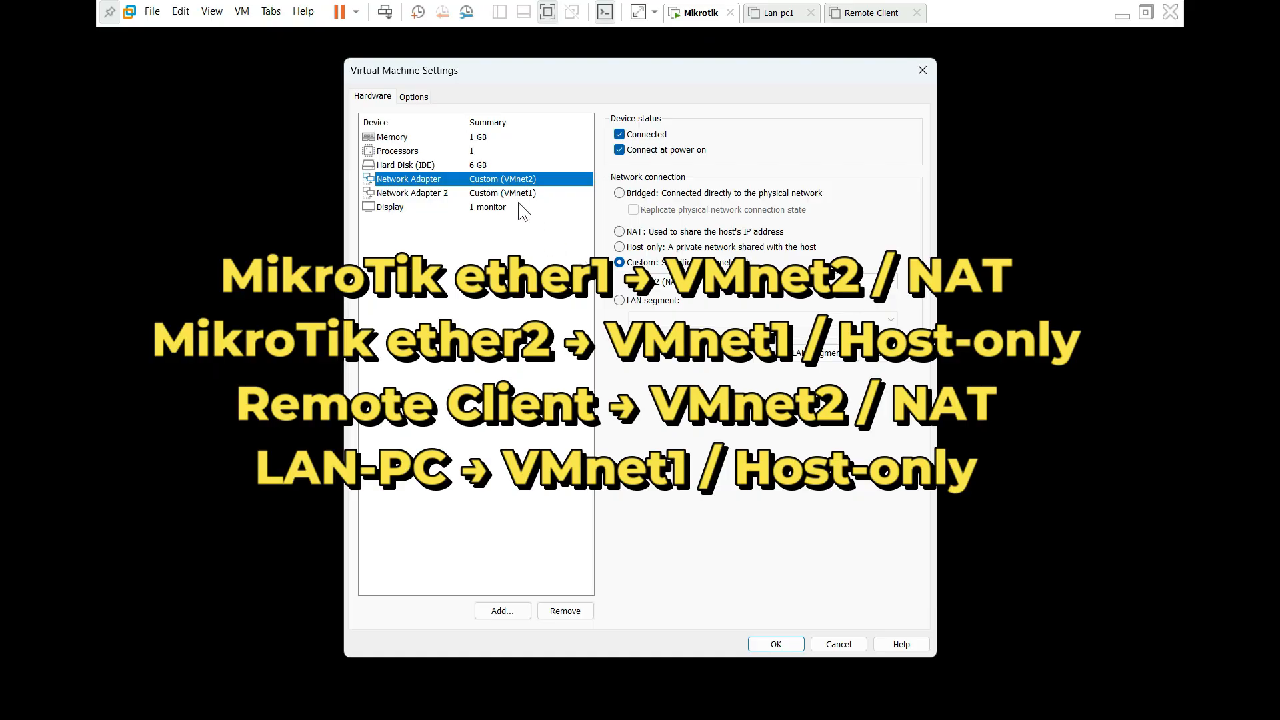
{"action": "left_click", "coordinate": [675, 282]}
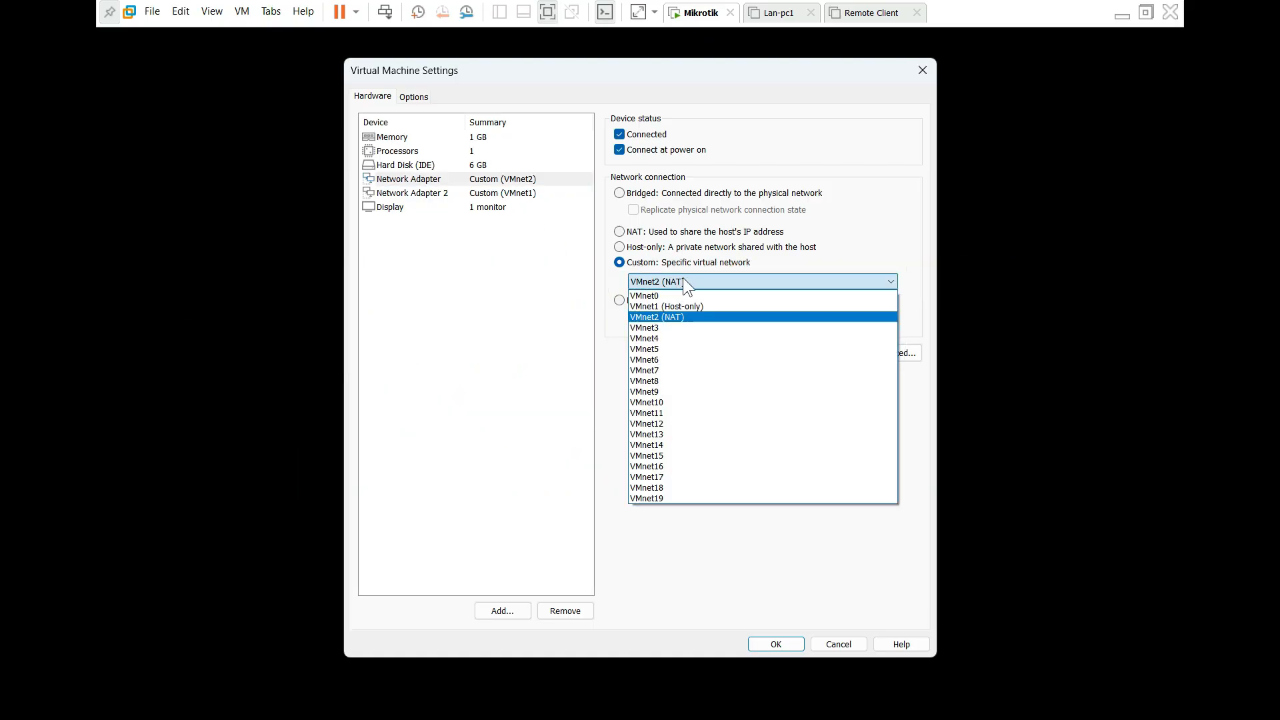
{"action": "left_click", "coordinate": [683, 277]}
{"action": "left_click", "coordinate": [498, 194]}
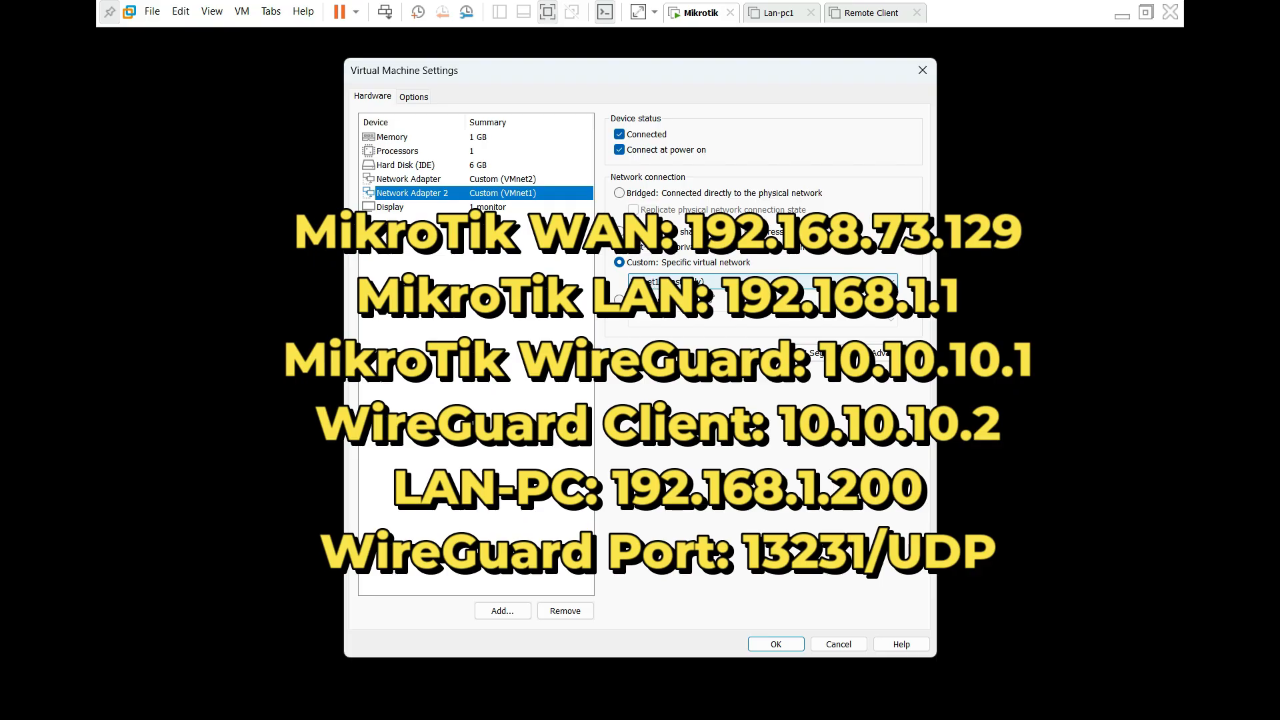
{"action": "left_click", "coordinate": [698, 280]}
{"action": "left_click", "coordinate": [699, 280]}
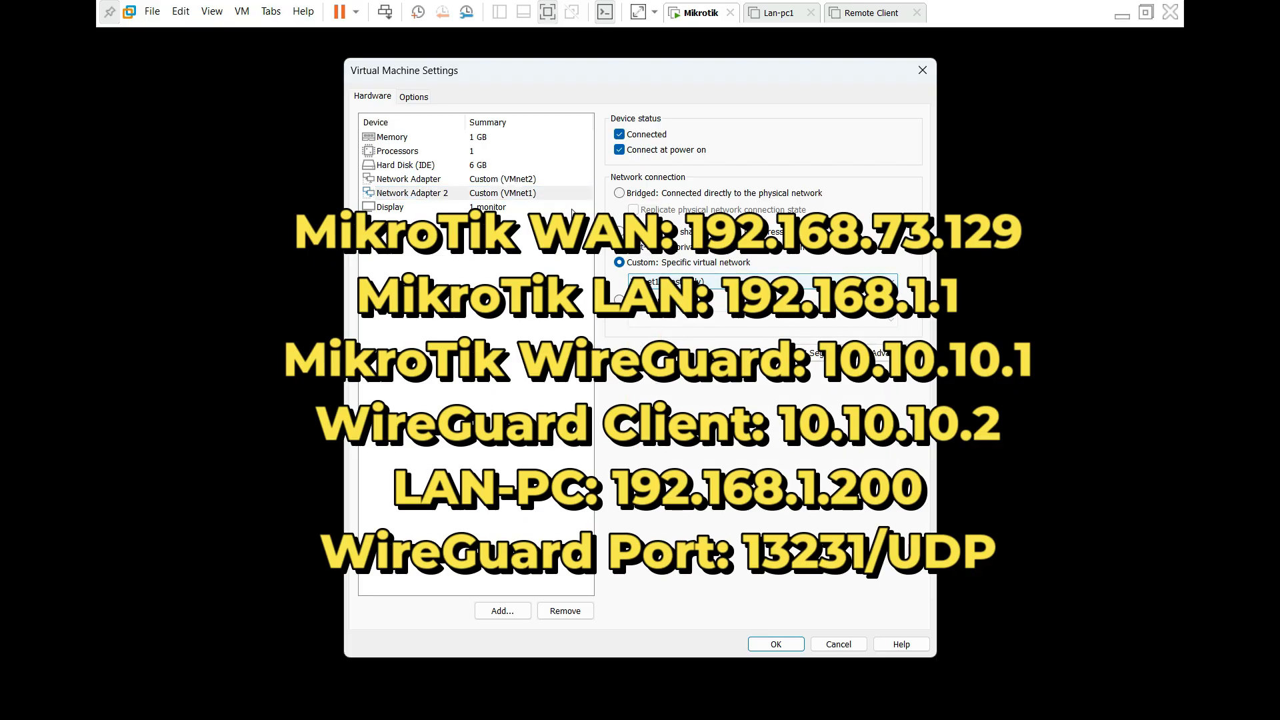
{"action": "left_click", "coordinate": [842, 645]}
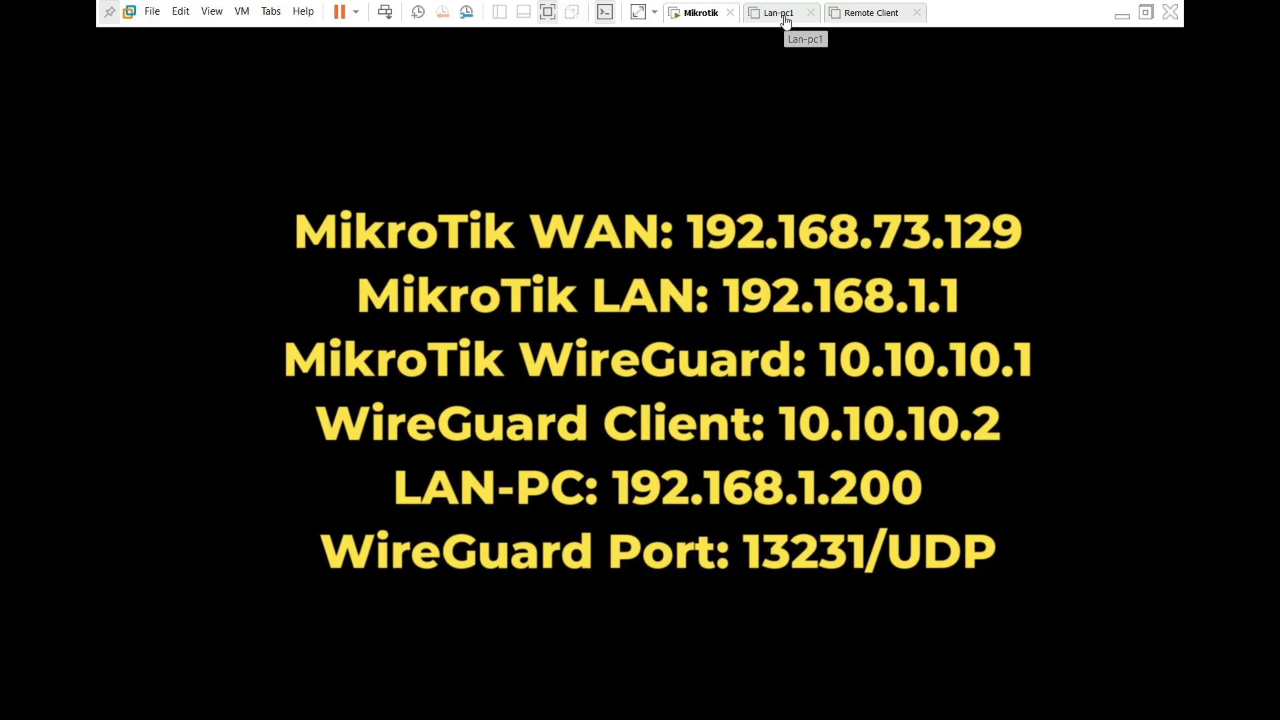
- Set the Remote Client virtual machine's network adapter to the custom network VMnet2 (NAT)
{"action": "left_click", "coordinate": [867, 13]}
{"action": "right_click", "coordinate": [875, 13]}
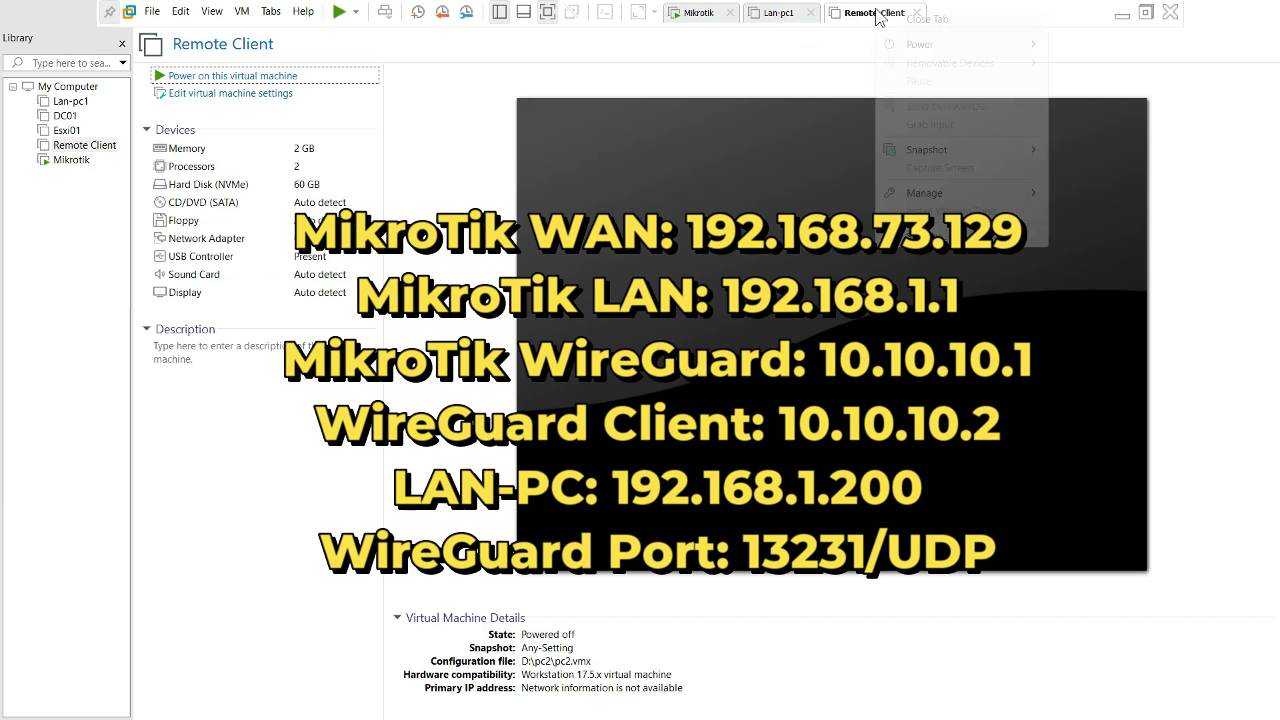
{"action": "left_click", "coordinate": [941, 236]}
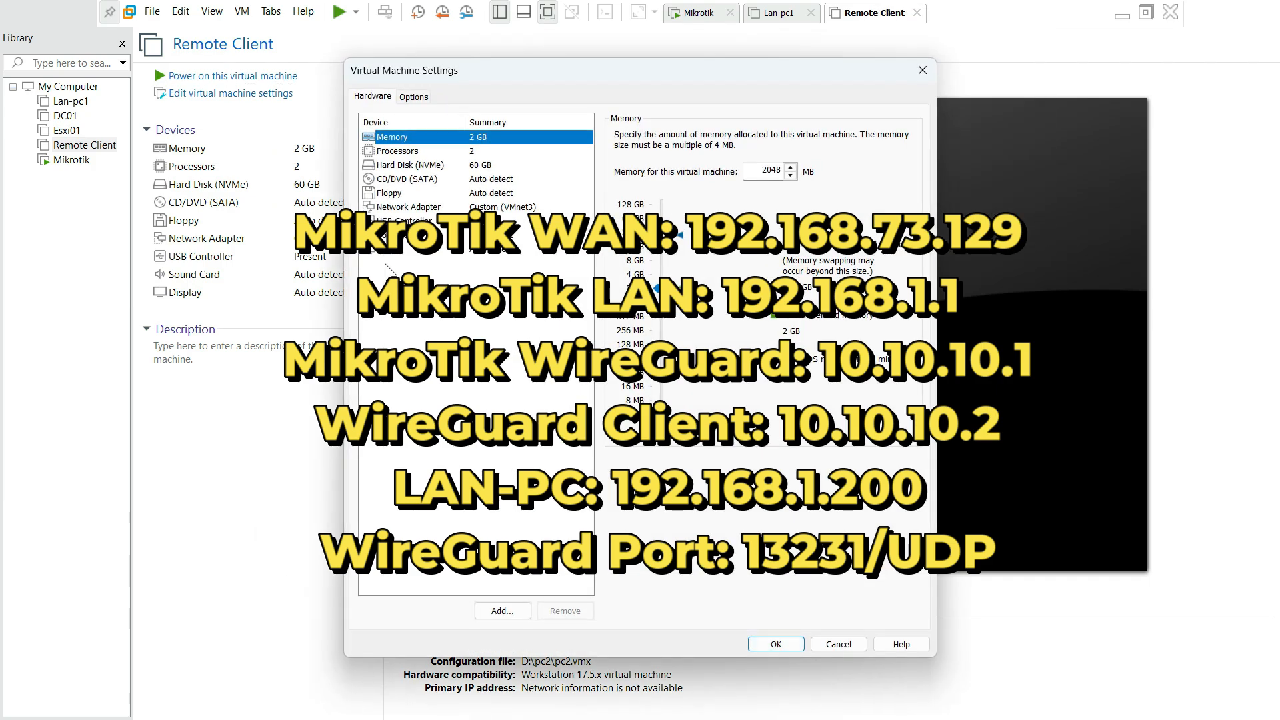
{"action": "left_click", "coordinate": [408, 206]}
{"action": "left_click", "coordinate": [708, 281]}
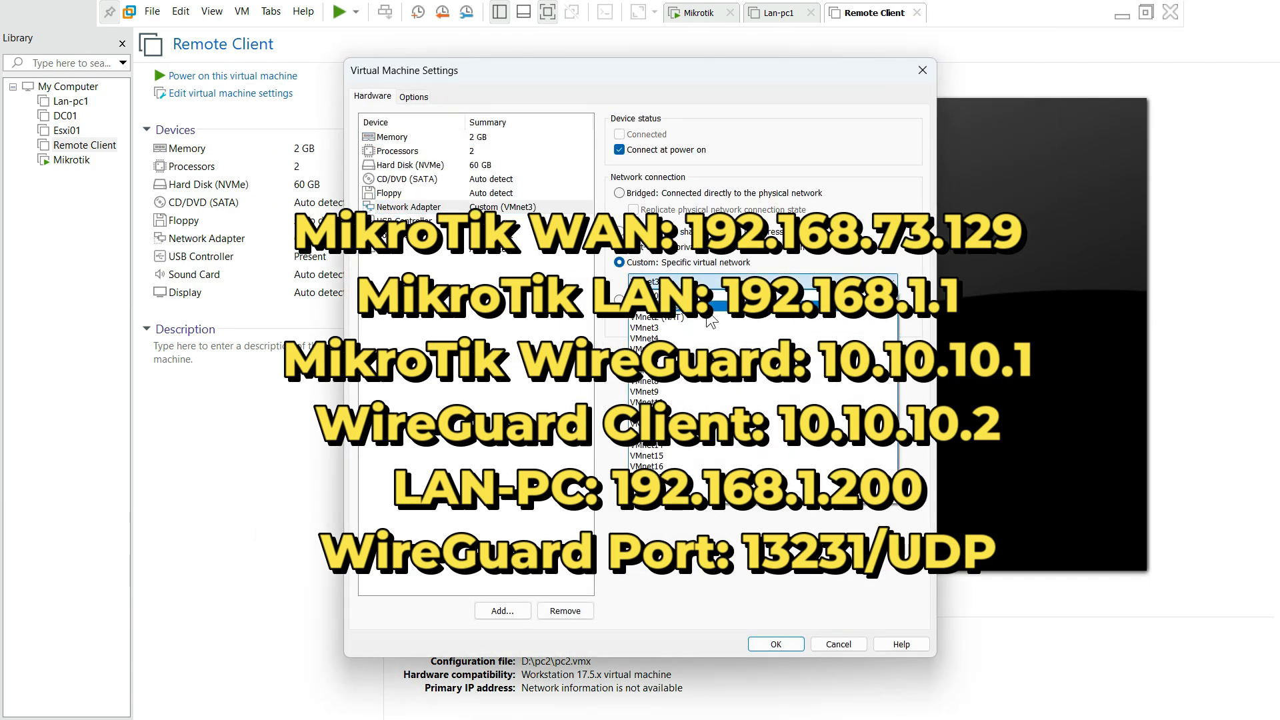
{"action": "left_click", "coordinate": [709, 317]}
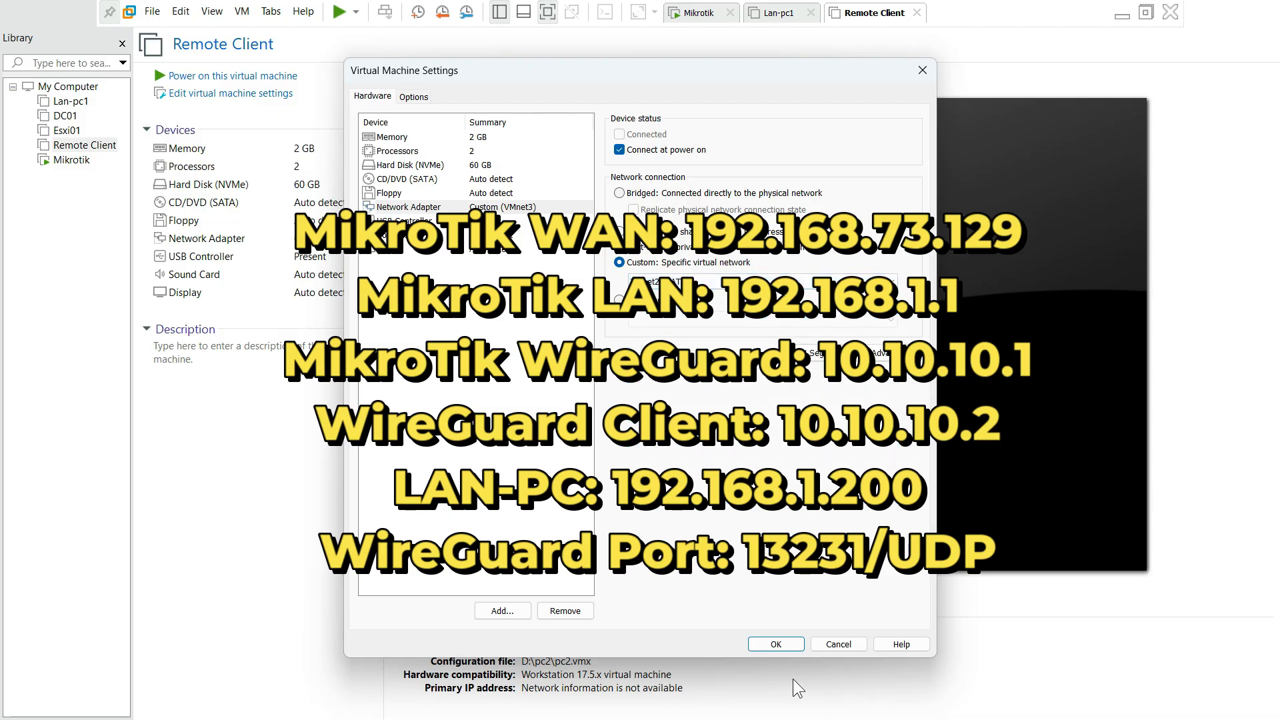
{"action": "left_click", "coordinate": [779, 645]}
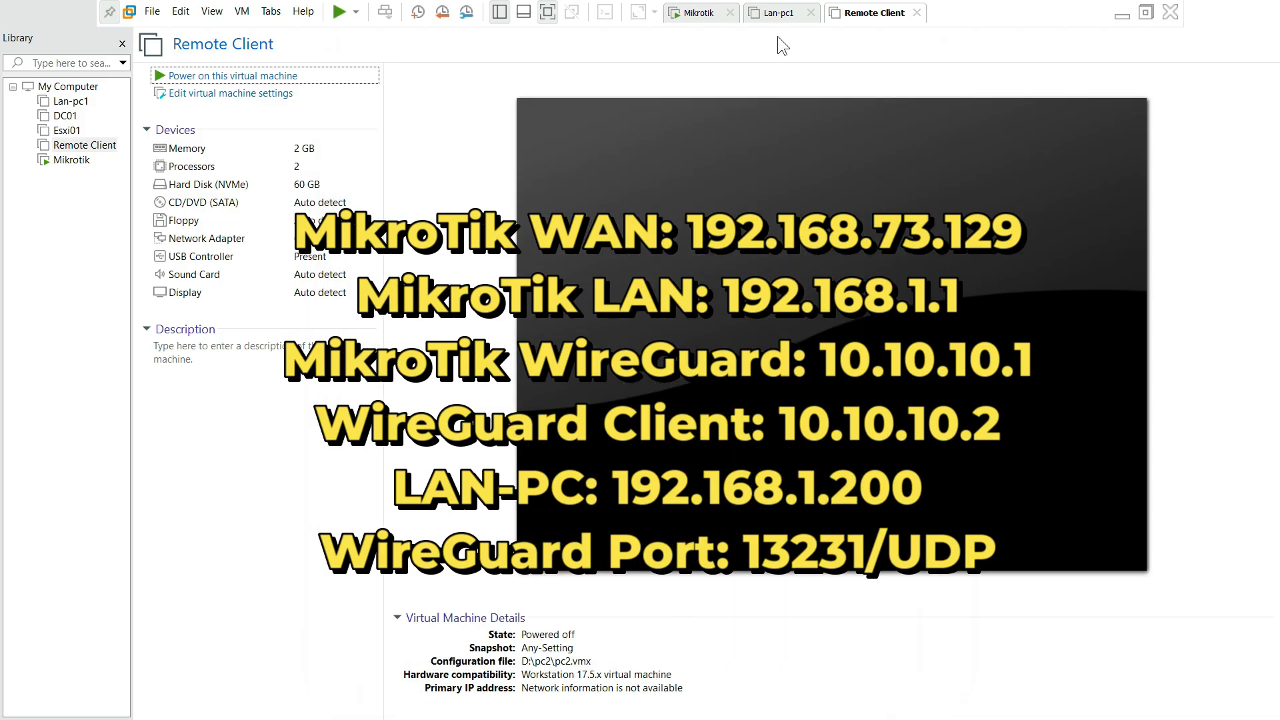
- Set the Lan-pc1 virtual machine's network adapter to the custom network VMnet1 (Host-only)
{"action": "left_click", "coordinate": [772, 14]}
{"action": "right_click", "coordinate": [771, 15]}
{"action": "left_click", "coordinate": [839, 250]}
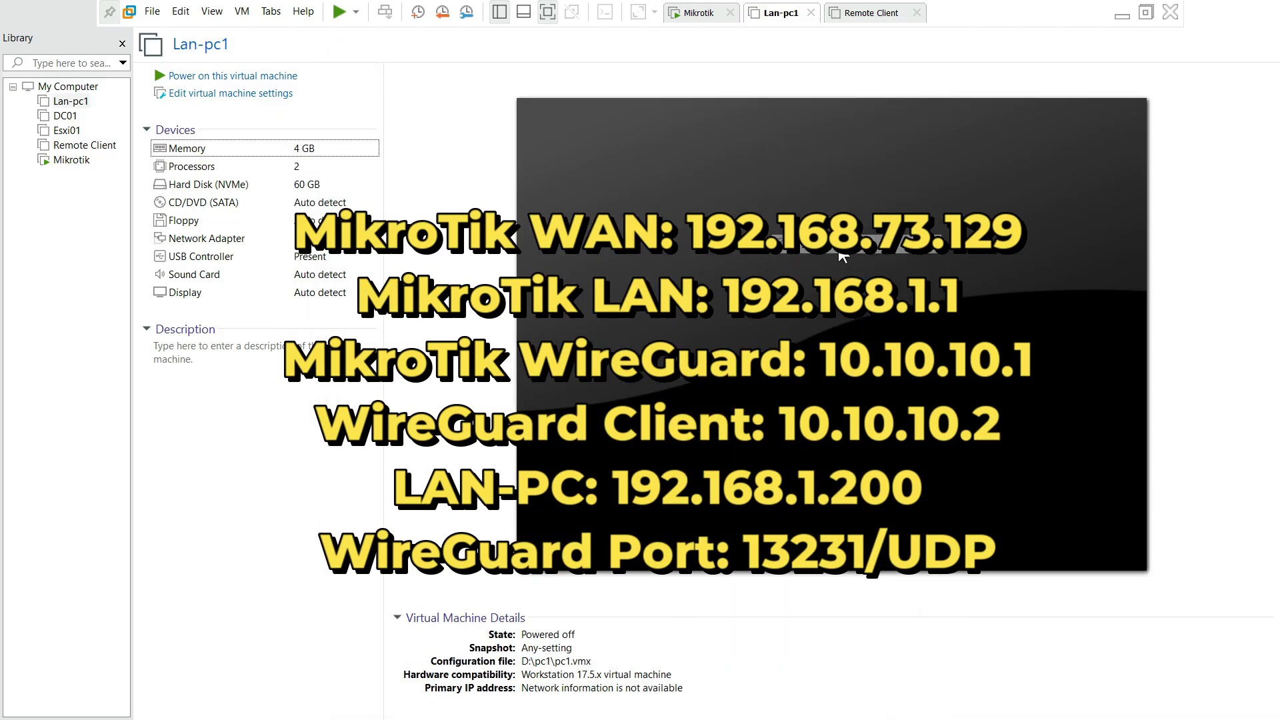
{"action": "left_click", "coordinate": [494, 207]}
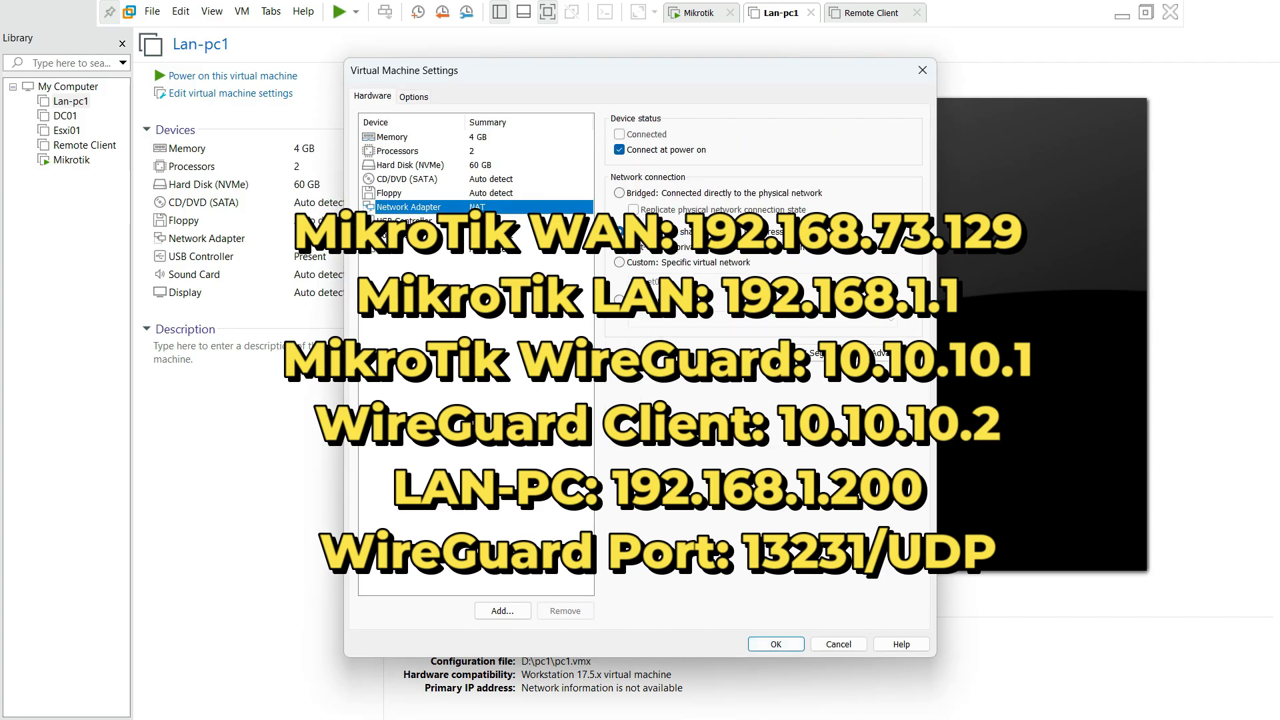
{"action": "left_click", "coordinate": [651, 262]}
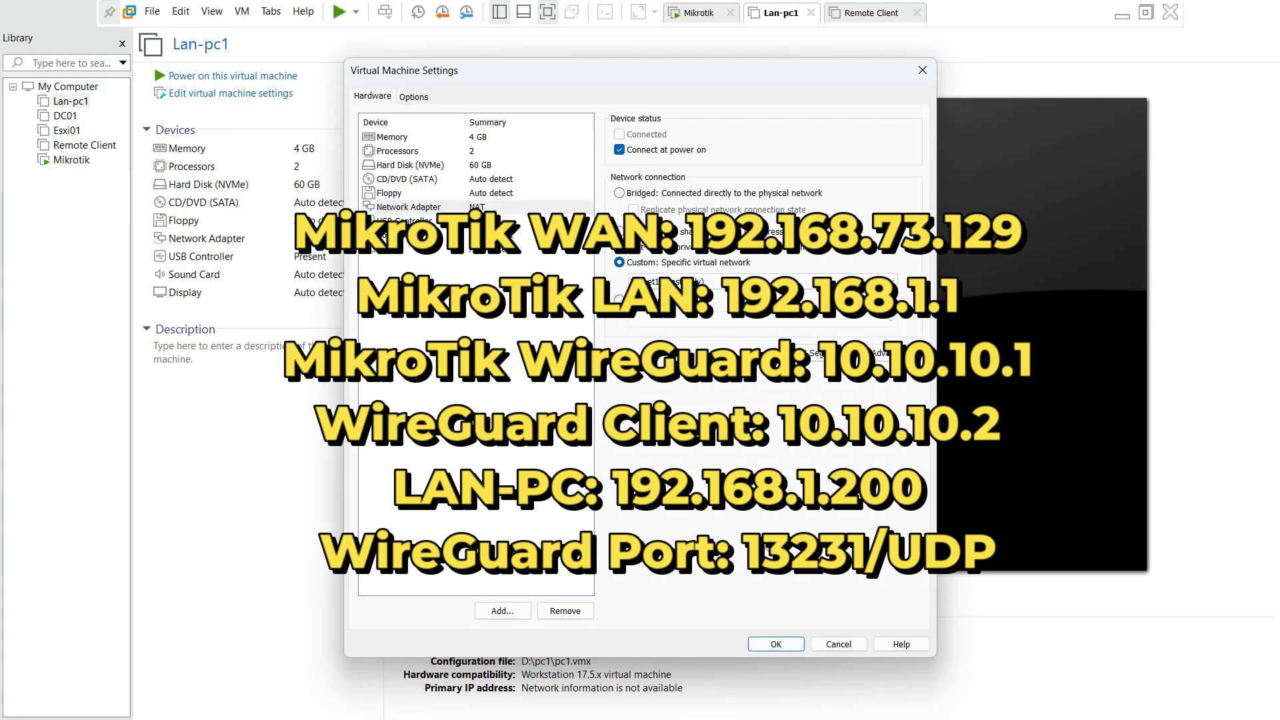
{"action": "left_click", "coordinate": [776, 644]}
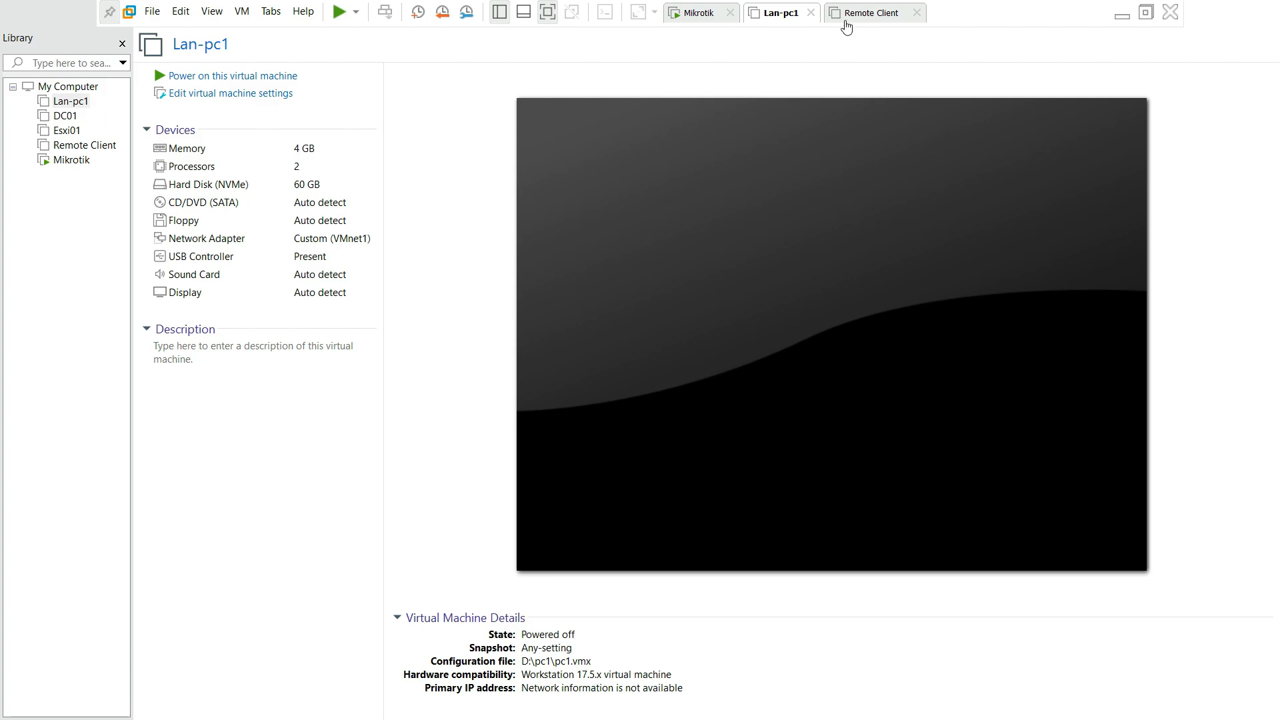
{"action": "left_click", "coordinate": [867, 15]}
{"action": "left_click", "coordinate": [787, 16]}
{"action": "left_click", "coordinate": [696, 14]}
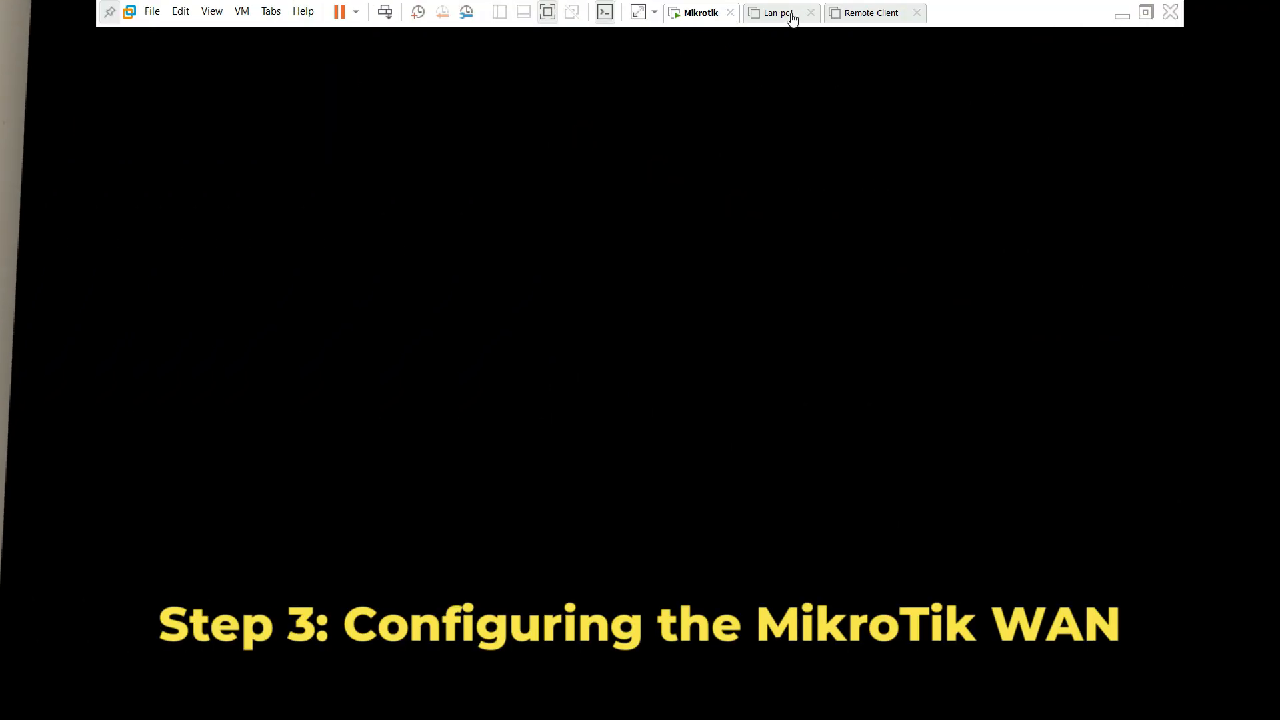
{"action": "left_click", "coordinate": [774, 16]}
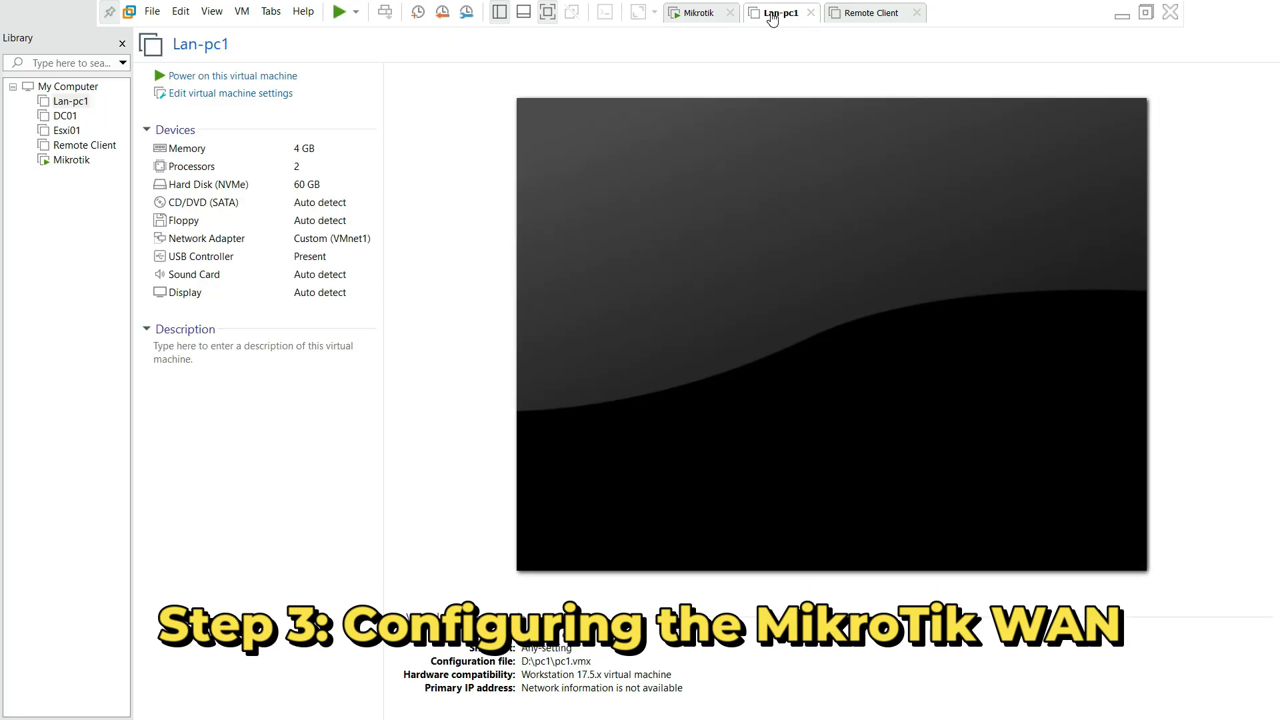
{"action": "right_click", "coordinate": [693, 13]}
{"action": "left_click", "coordinate": [753, 254]}
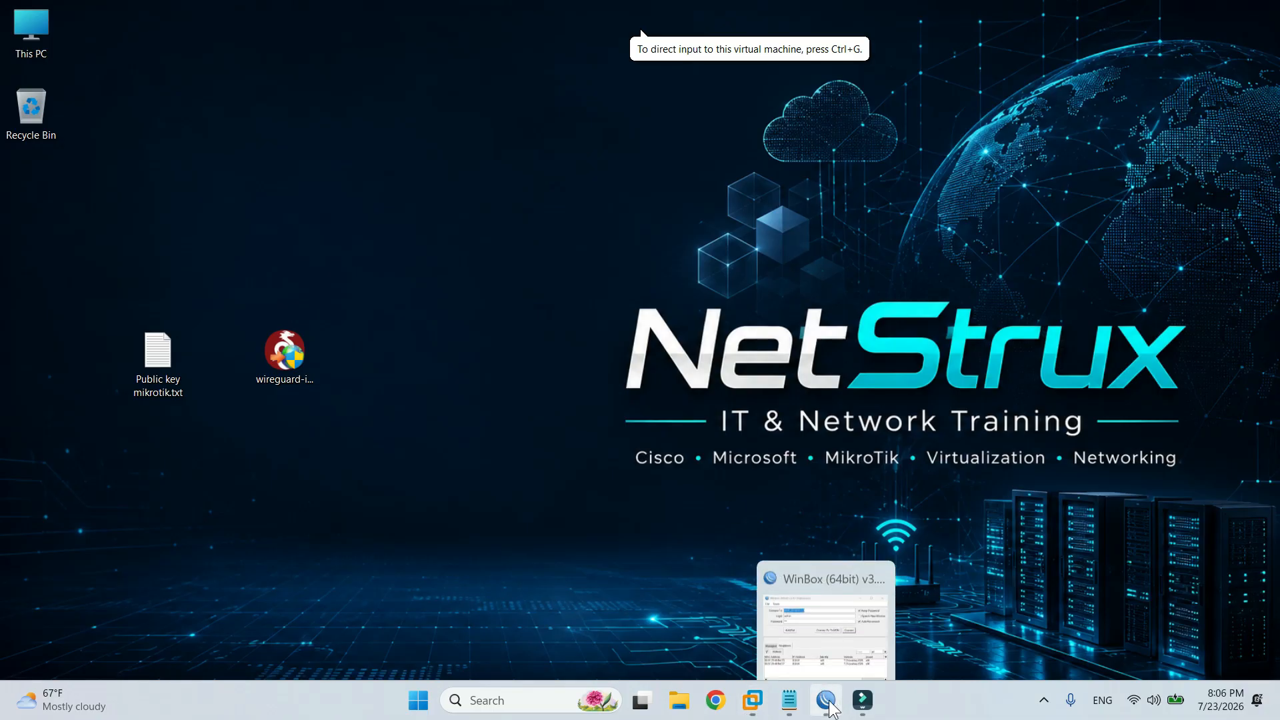
- Switch to WinBox and connect to the neighbor router with MAC address 00:0C:29:49:B4:CD using the saved login
{"action": "left_click", "coordinate": [827, 700]}
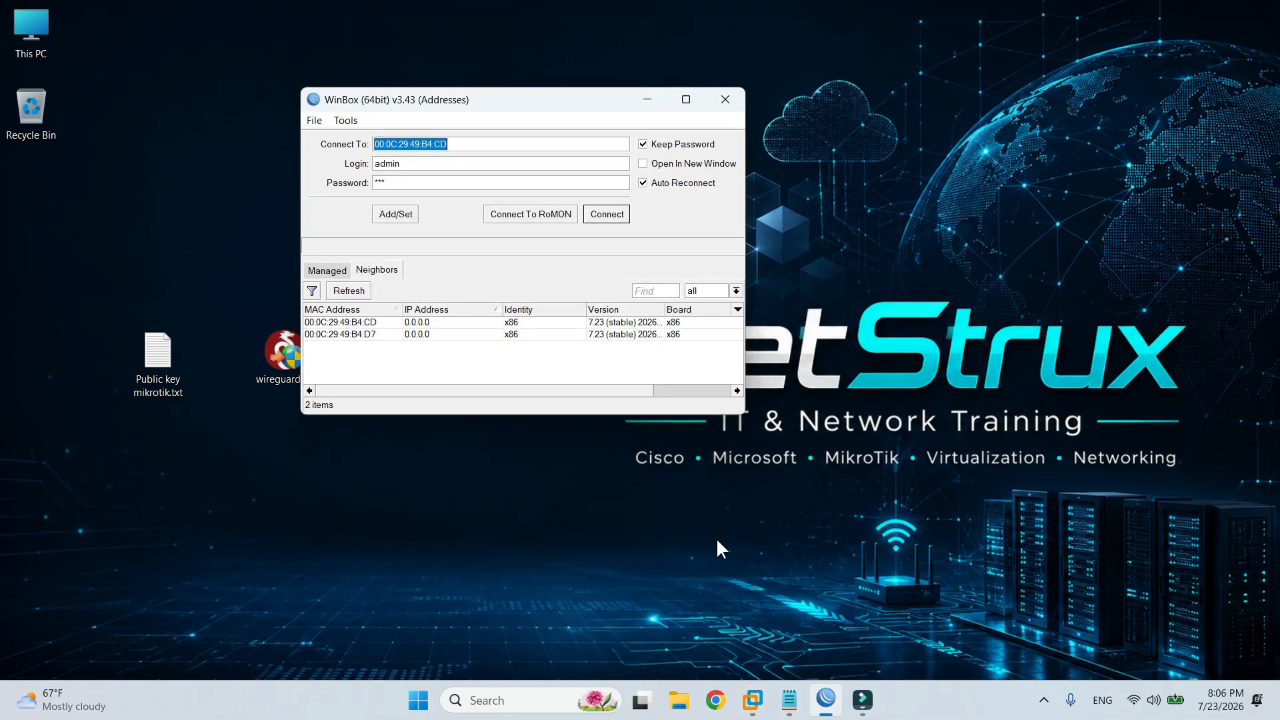
{"action": "left_click", "coordinate": [408, 322]}
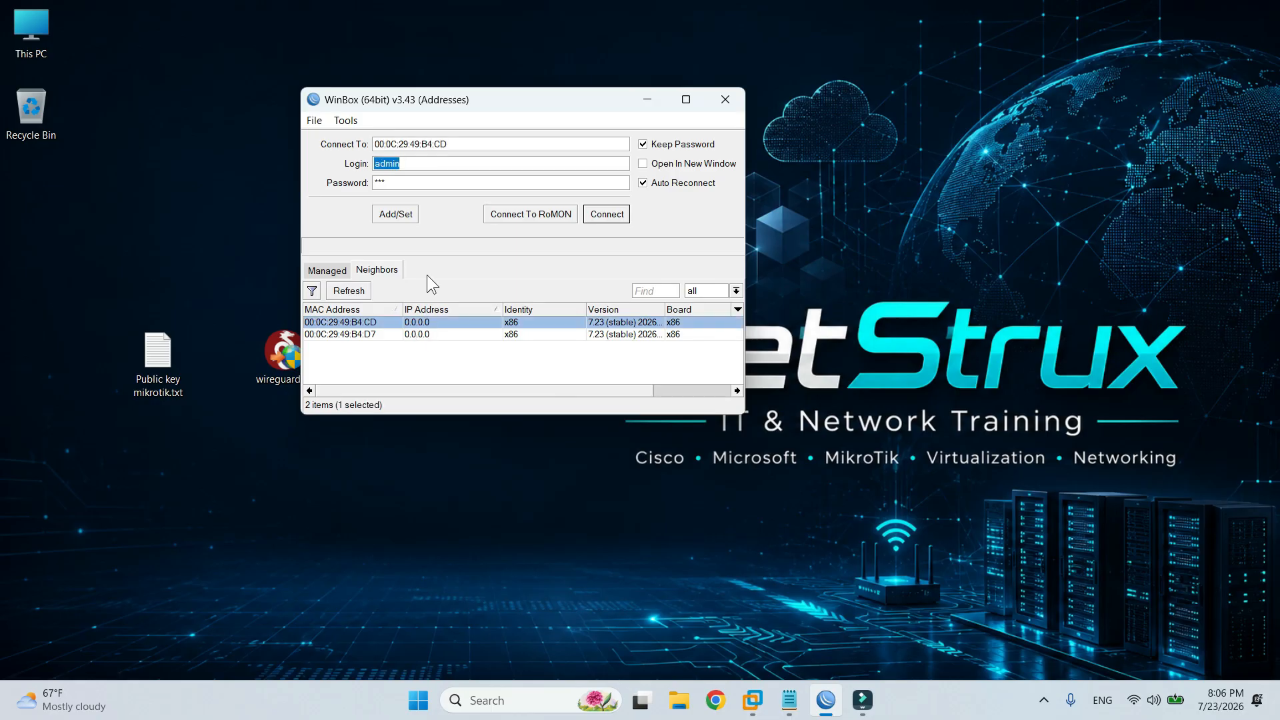
{"action": "left_click", "coordinate": [602, 215]}
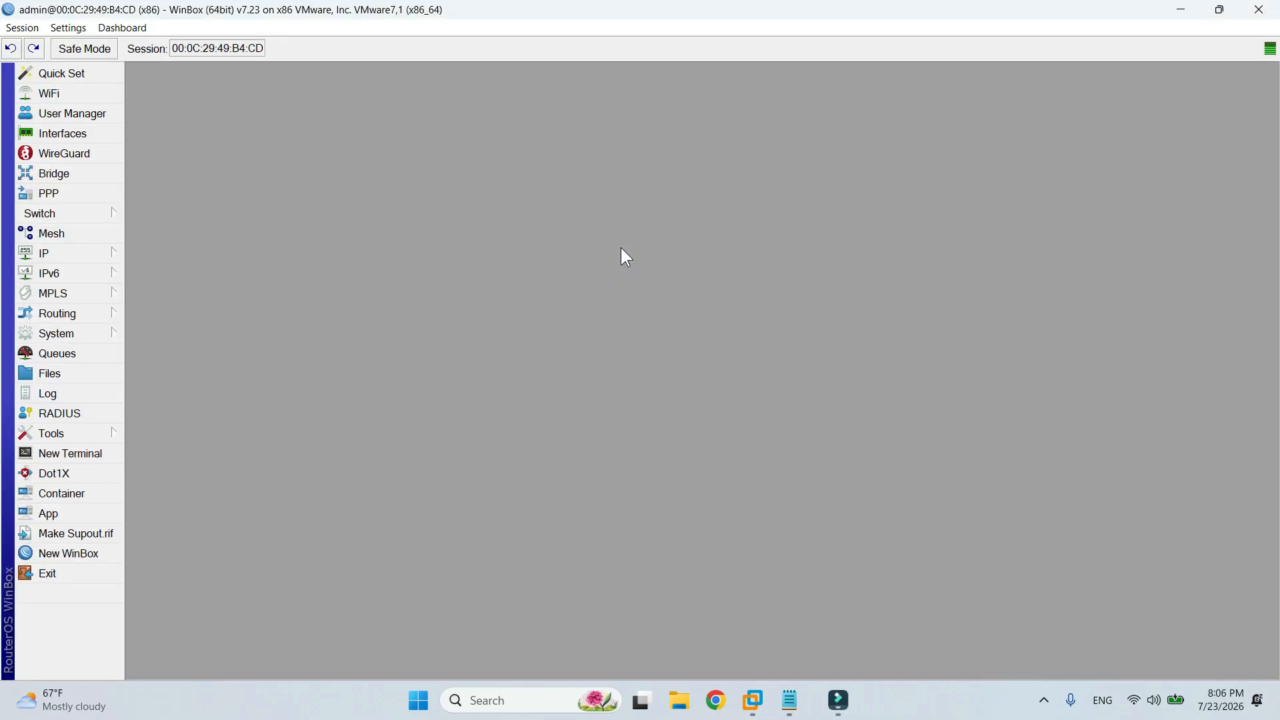
- Add a DHCP client named WAN1 on interface ether1, keeping peer DNS, peer NTP and the default route enabled
{"action": "left_click", "coordinate": [98, 253]}
{"action": "left_click", "coordinate": [202, 144]}
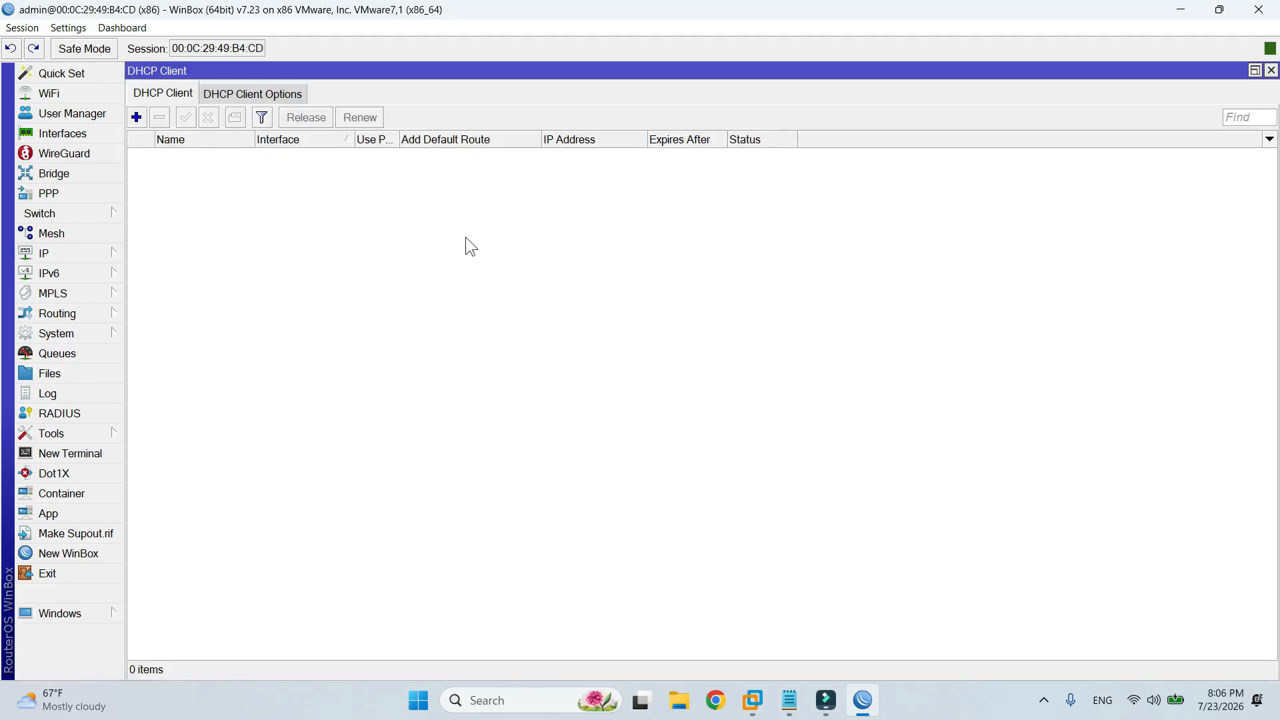
{"action": "left_click", "coordinate": [138, 118]}
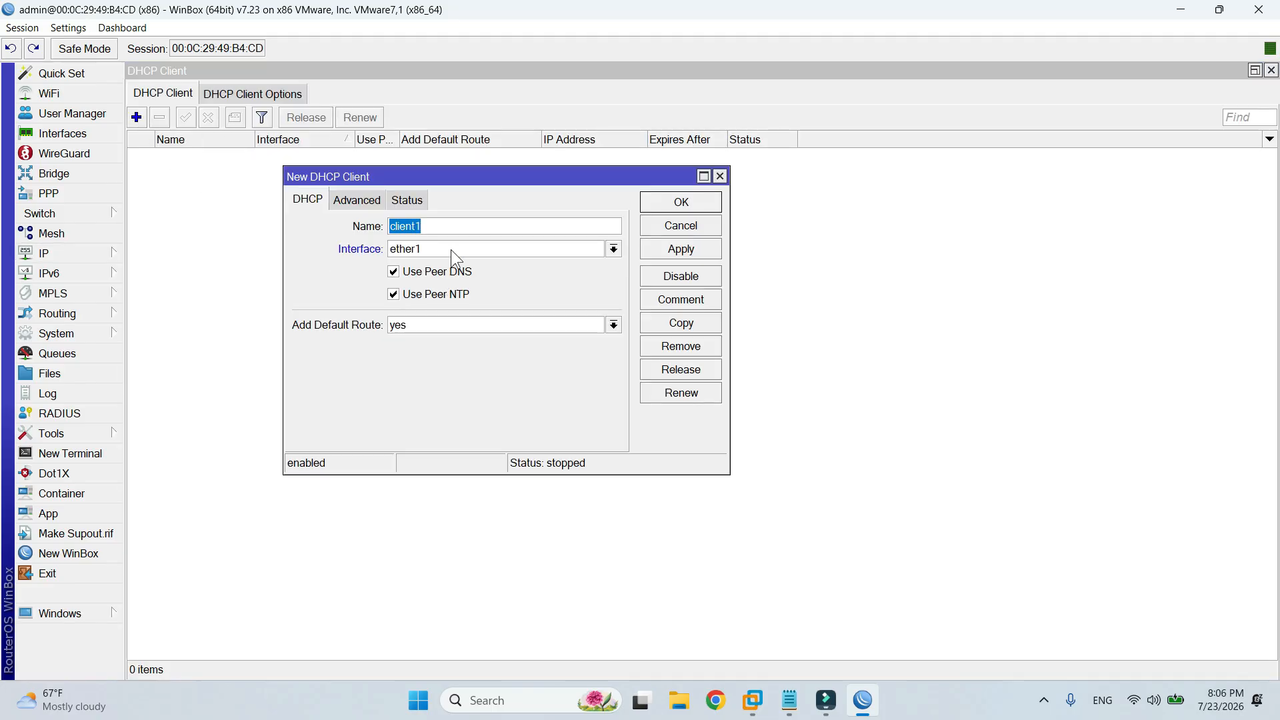
{"action": "type", "text": "WAN1"}
{"action": "left_click", "coordinate": [614, 249]}
{"action": "left_click", "coordinate": [598, 265]}
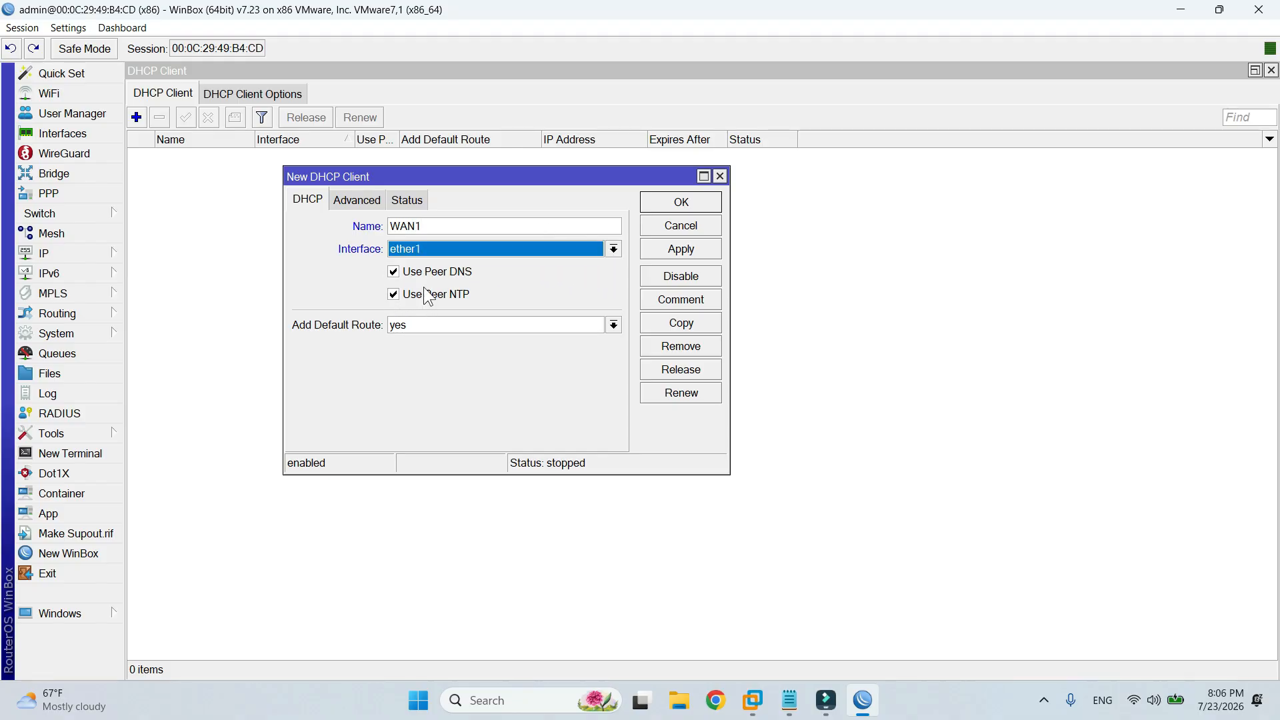
{"action": "left_click", "coordinate": [691, 250]}
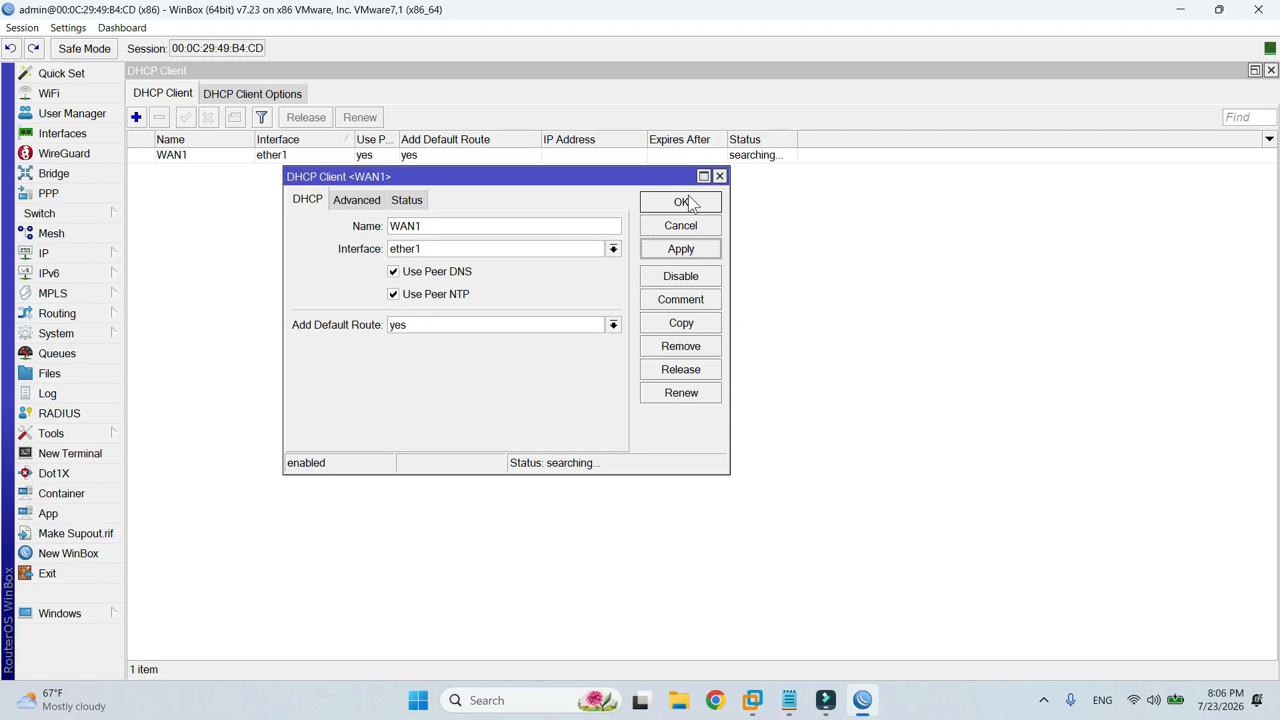
{"action": "left_click", "coordinate": [687, 198]}
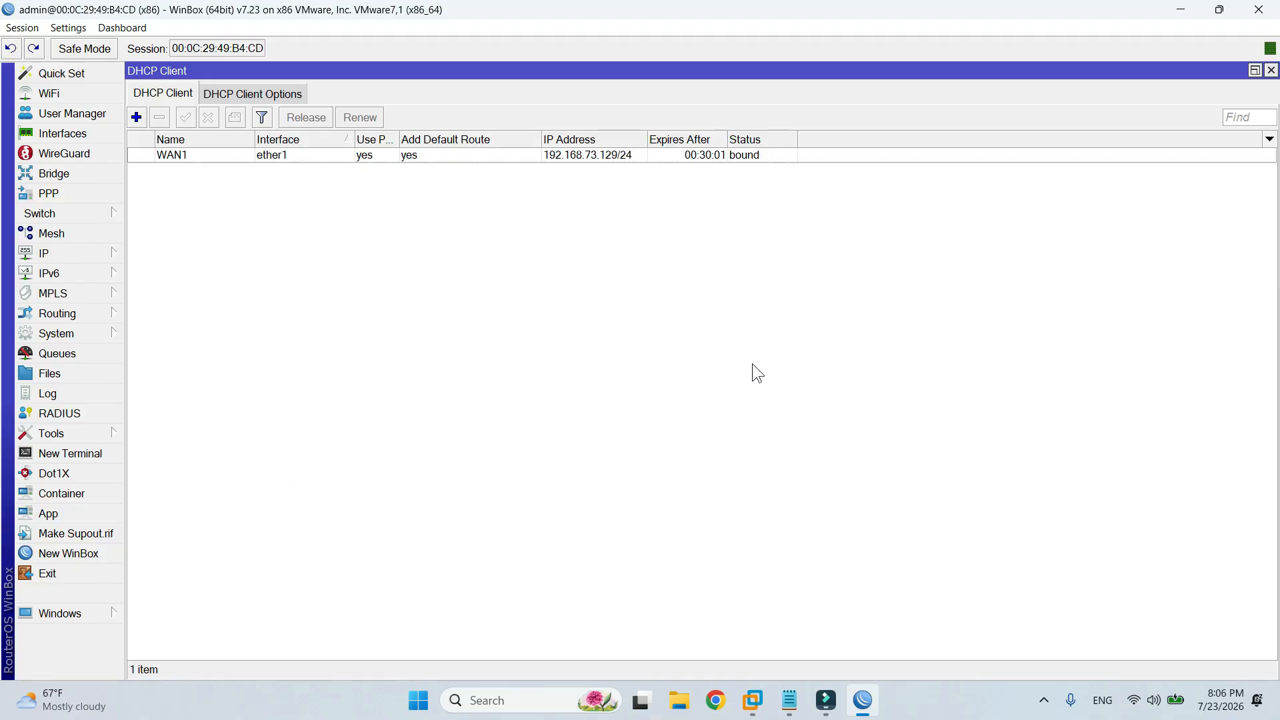
{"action": "left_click", "coordinate": [628, 158]}
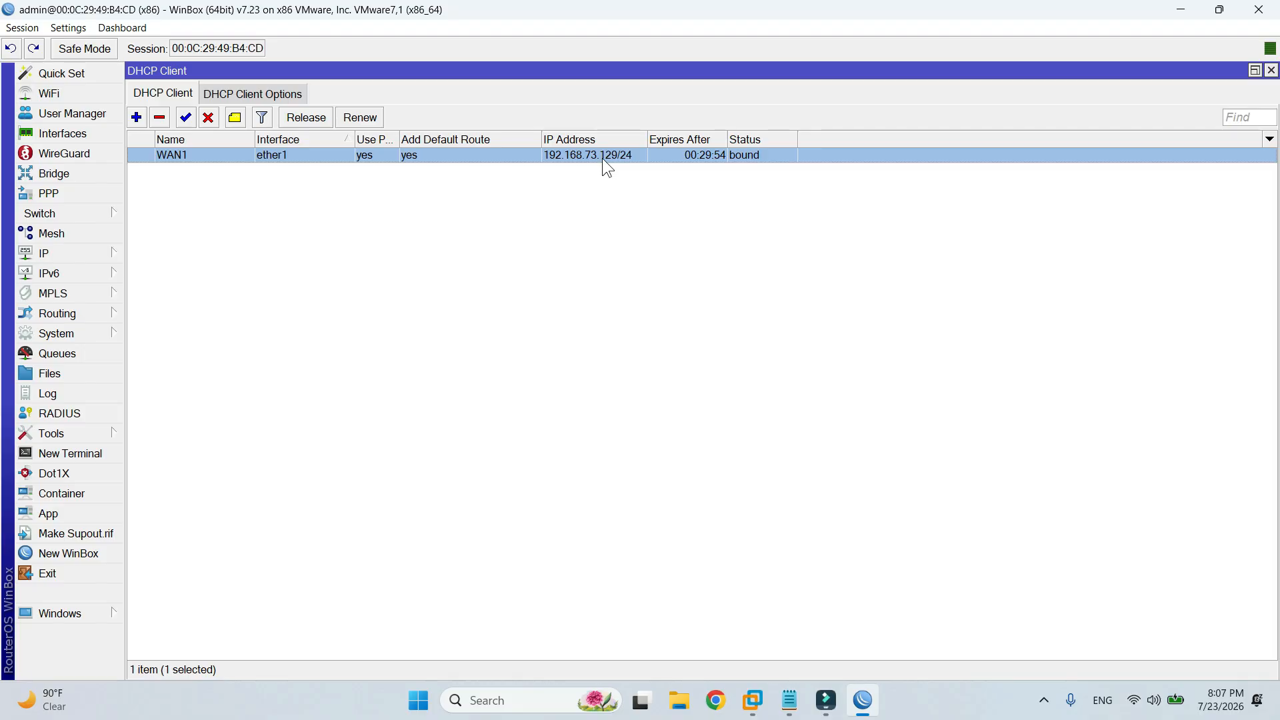
{"action": "mouse_move", "coordinate": [627, 160]}
- Ping 1.1.1.1 from the router to test its internet connectivity
{"action": "left_click", "coordinate": [102, 433]}
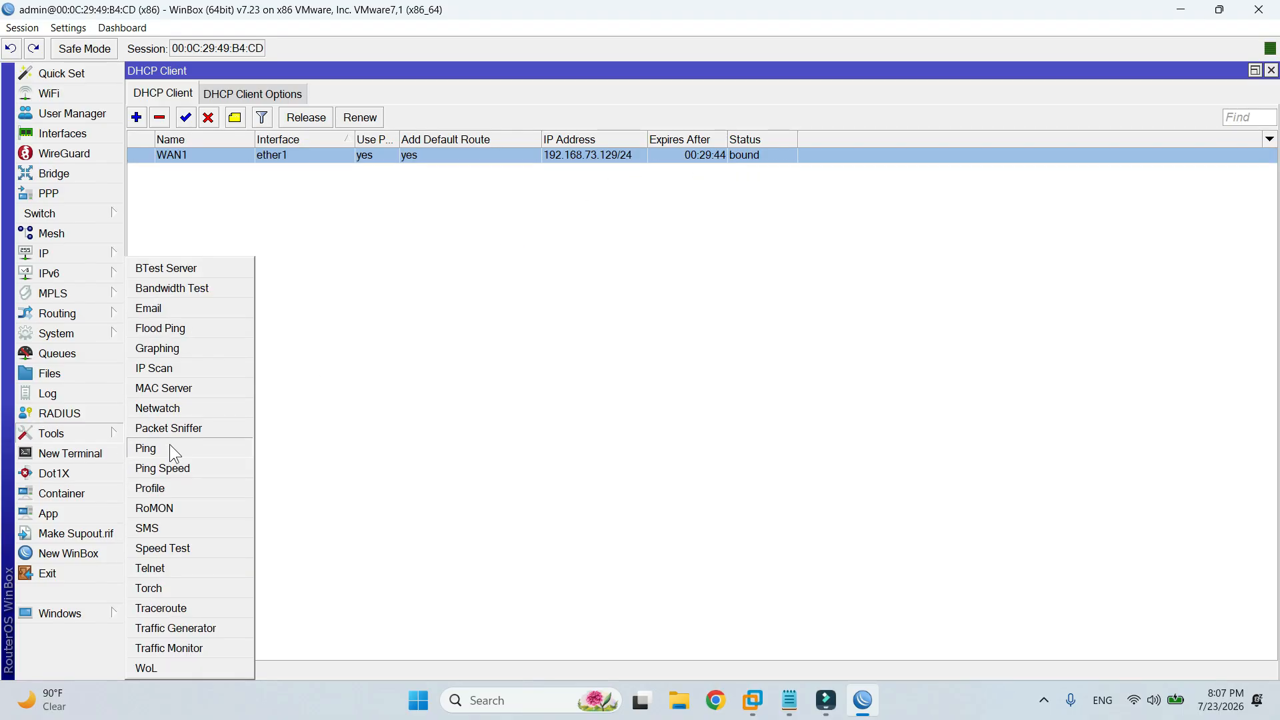
{"action": "left_click", "coordinate": [158, 450]}
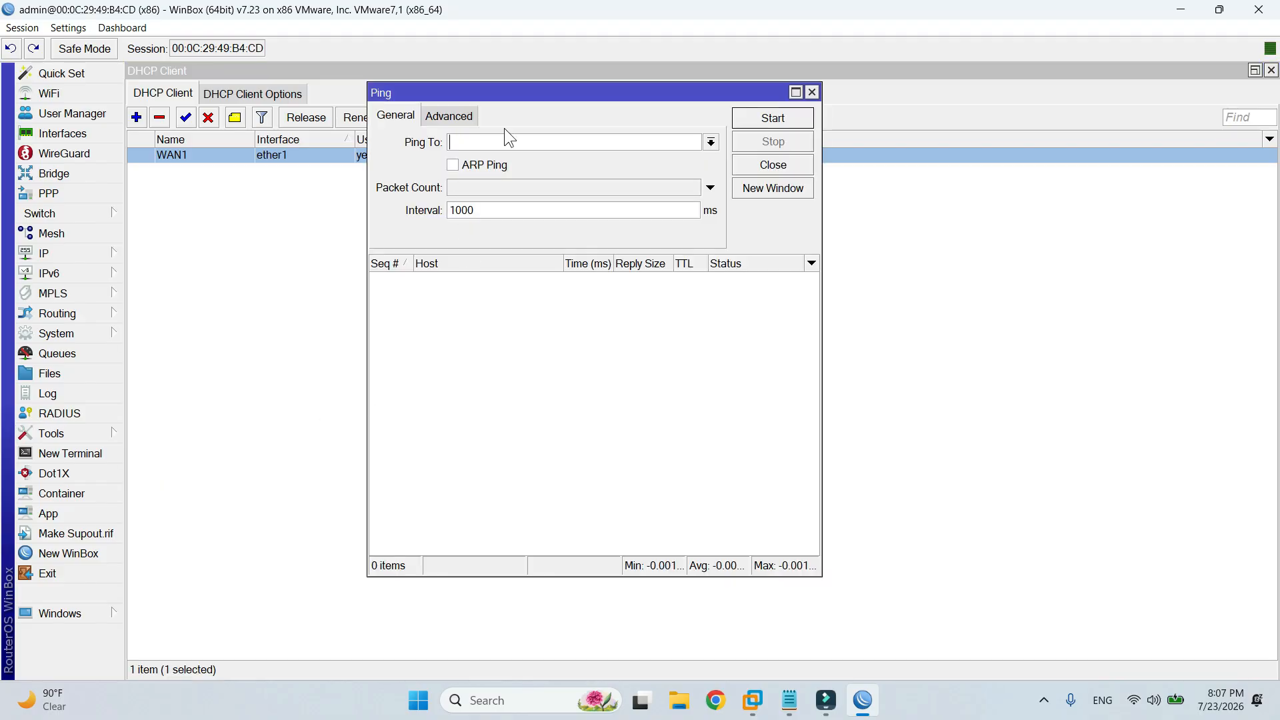
{"action": "left_click_drag", "start_coordinate": [518, 111], "coordinate": [541, 208]}
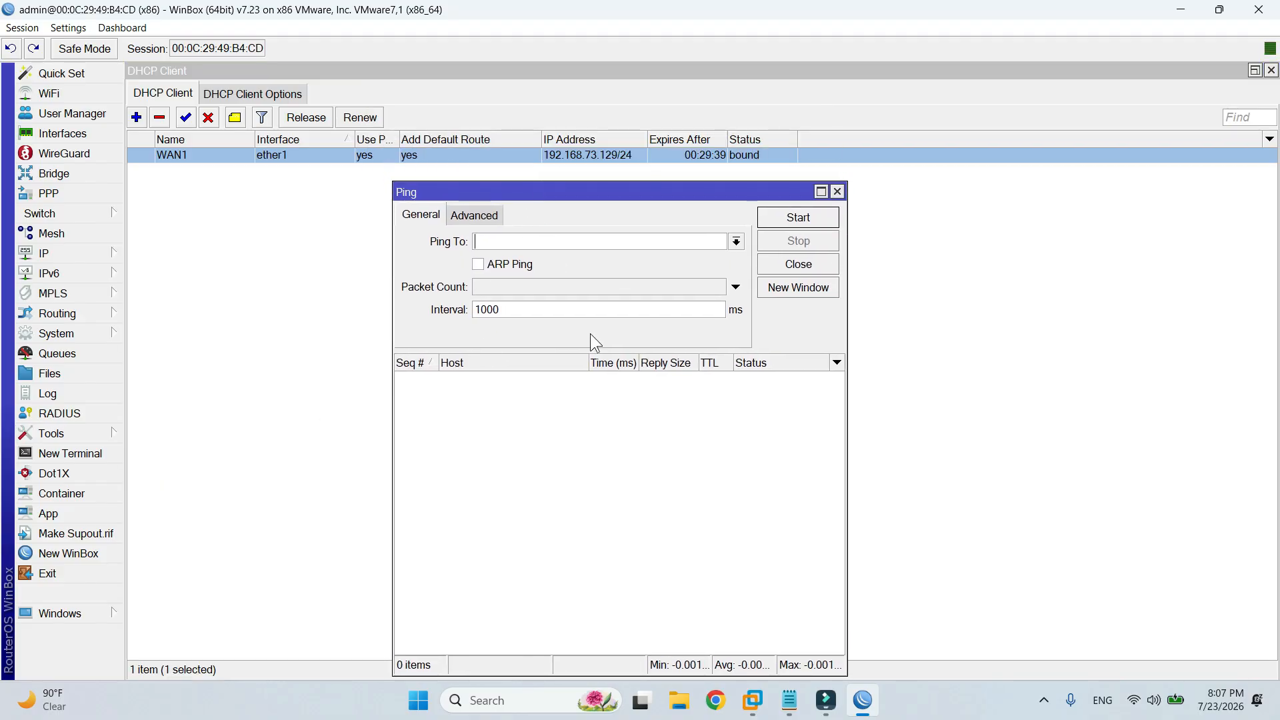
{"action": "type", "text": "1.1.1.1"}
{"action": "left_click", "coordinate": [811, 218]}
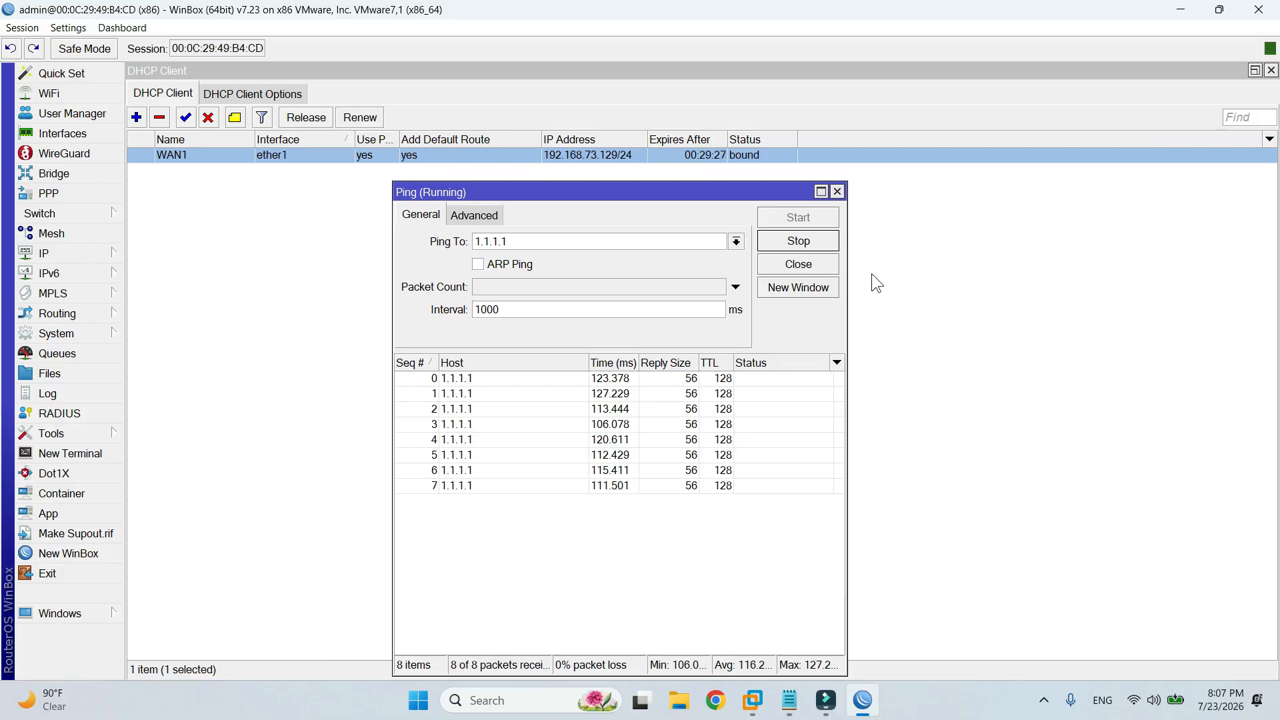
- Stop the running ping and add the IP address 192.168.1.1/24 to interface ether2
{"action": "left_click", "coordinate": [823, 243]}
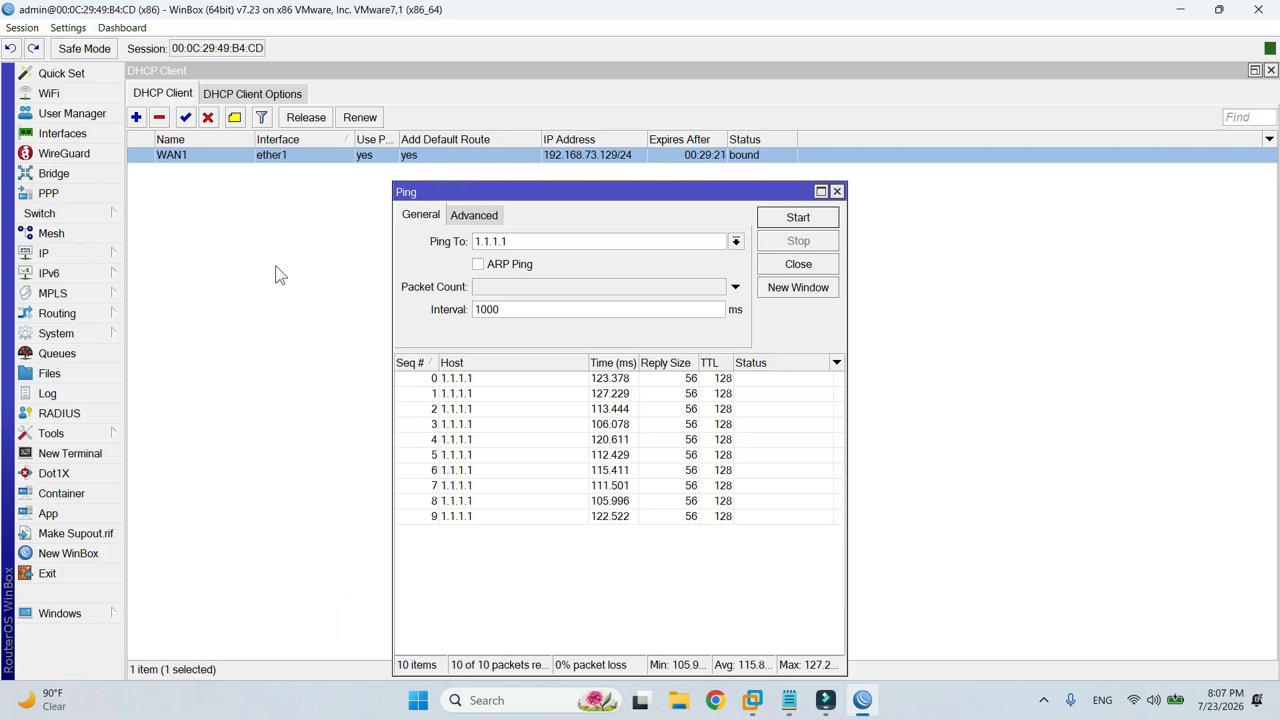
{"action": "left_click", "coordinate": [84, 251]}
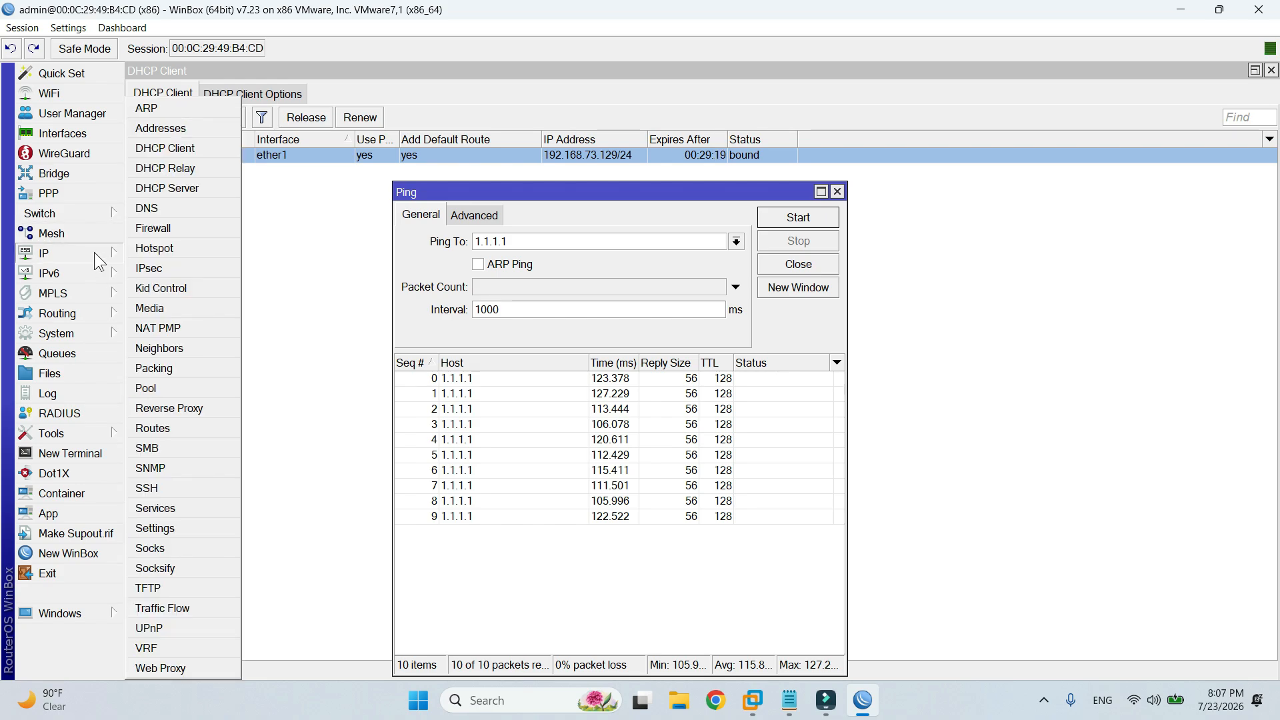
{"action": "left_click", "coordinate": [200, 133]}
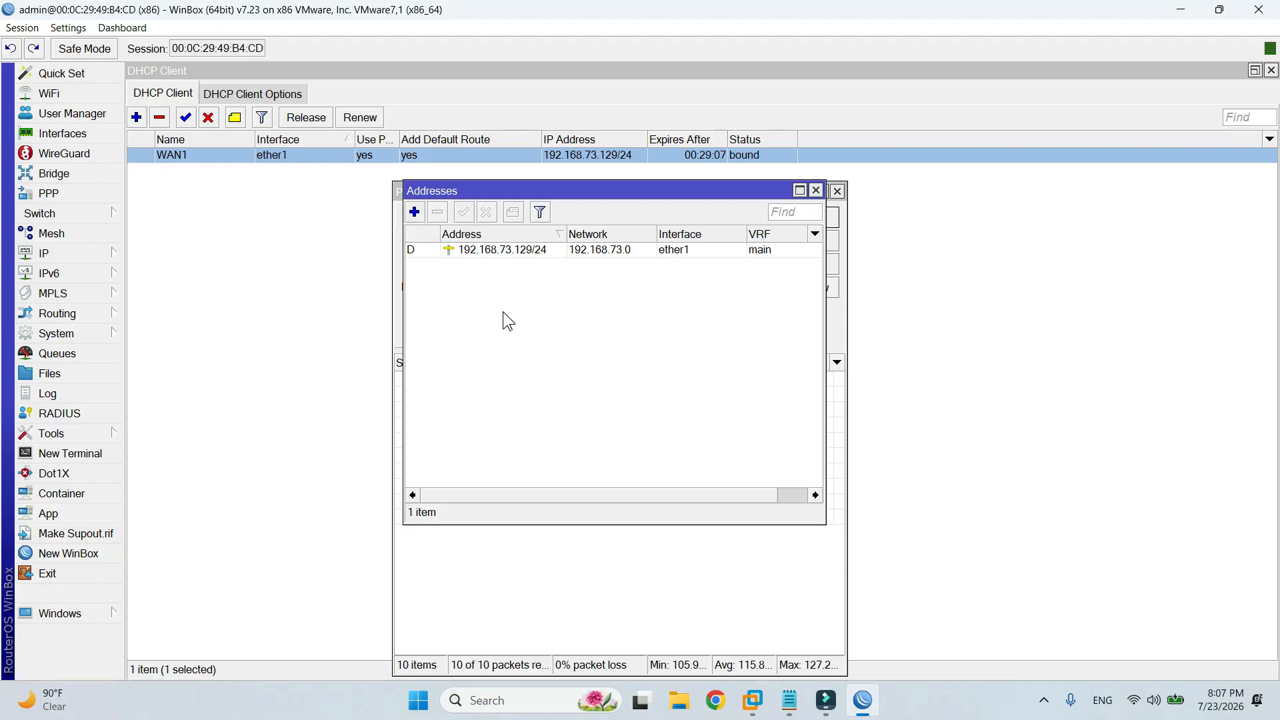
{"action": "left_click", "coordinate": [414, 212]}
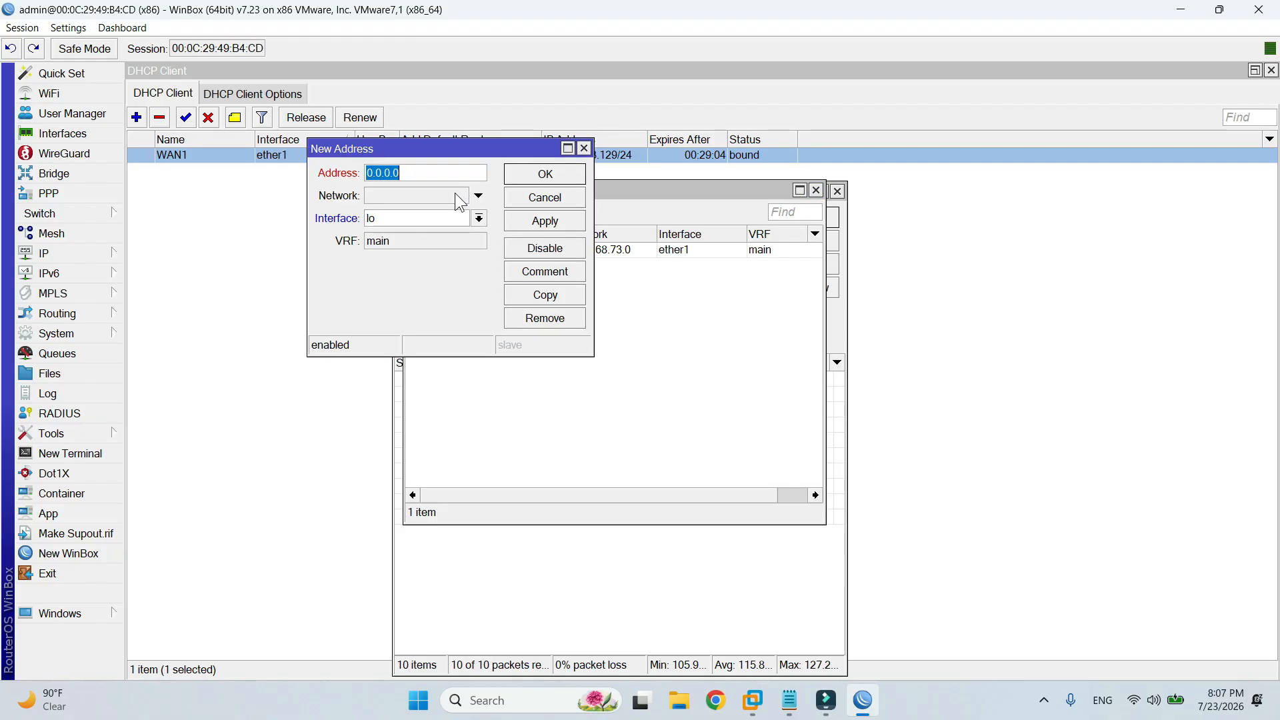
{"action": "type", "text": "192.168"}
{"action": "type", "text": ".1"}
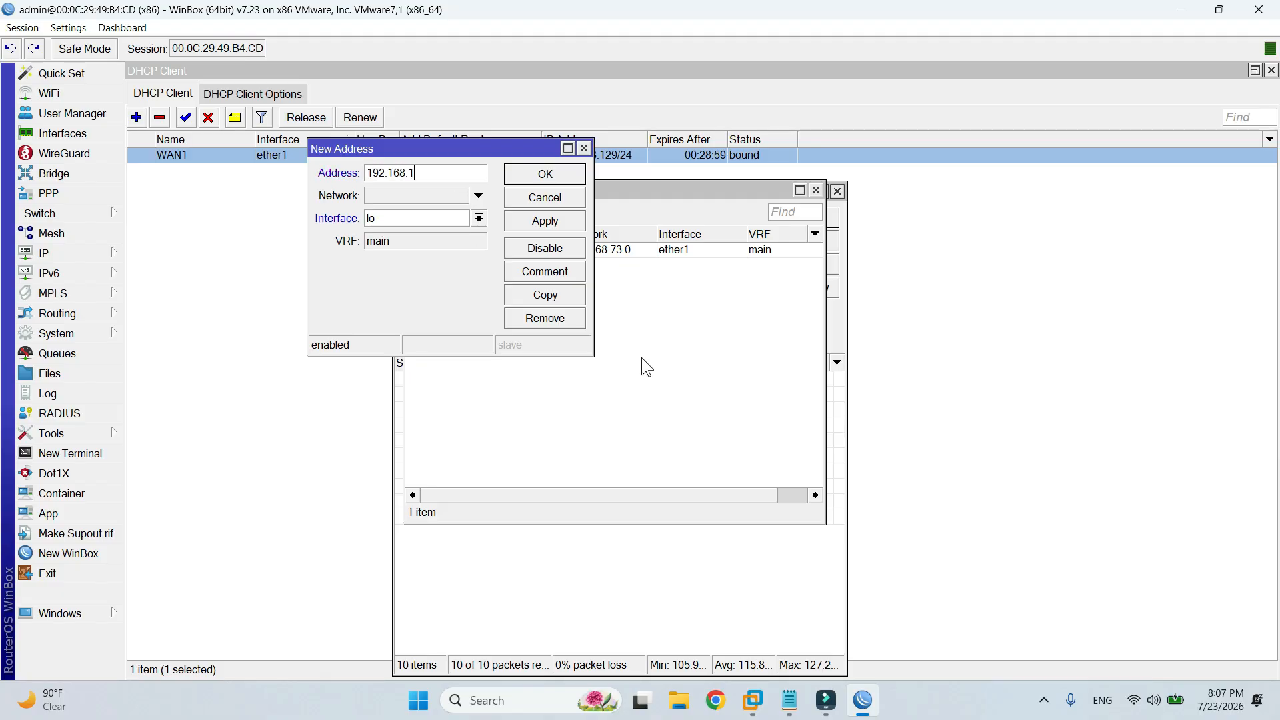
{"action": "type", "text": ".1/24"}
{"action": "left_click", "coordinate": [479, 218]}
{"action": "left_click", "coordinate": [467, 248]}
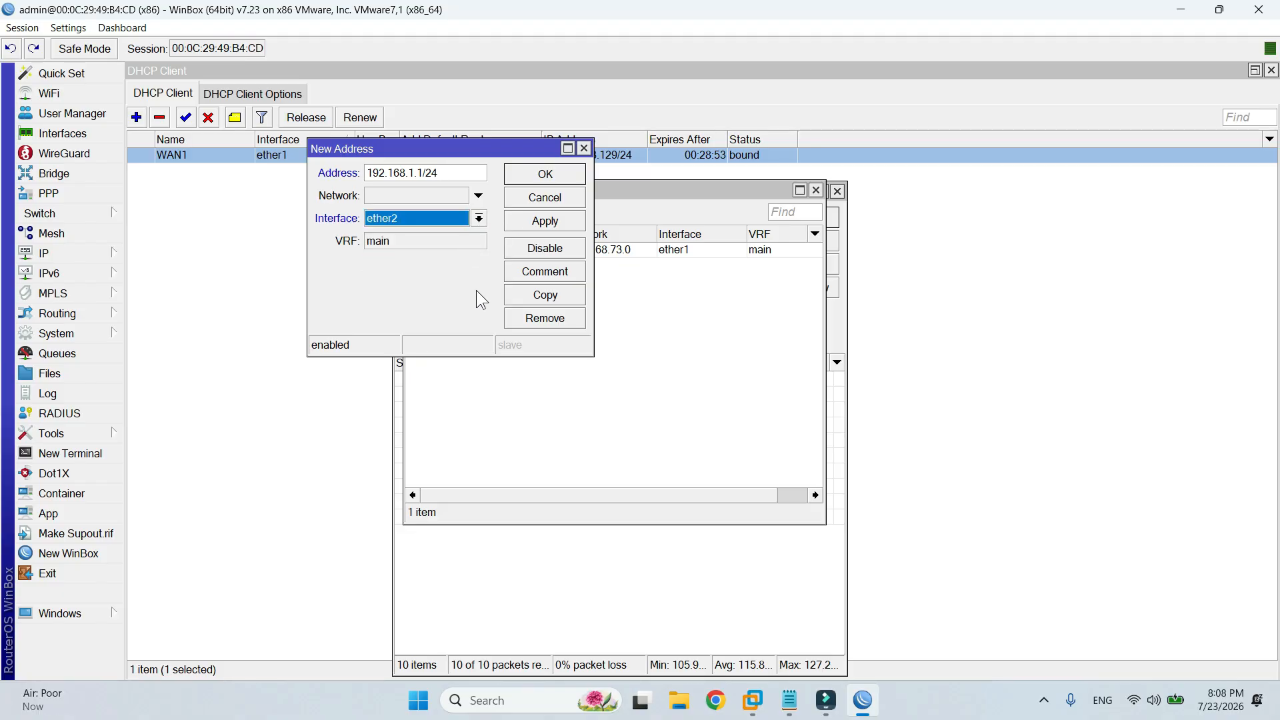
{"action": "left_click", "coordinate": [560, 220]}
{"action": "left_click", "coordinate": [544, 175]}
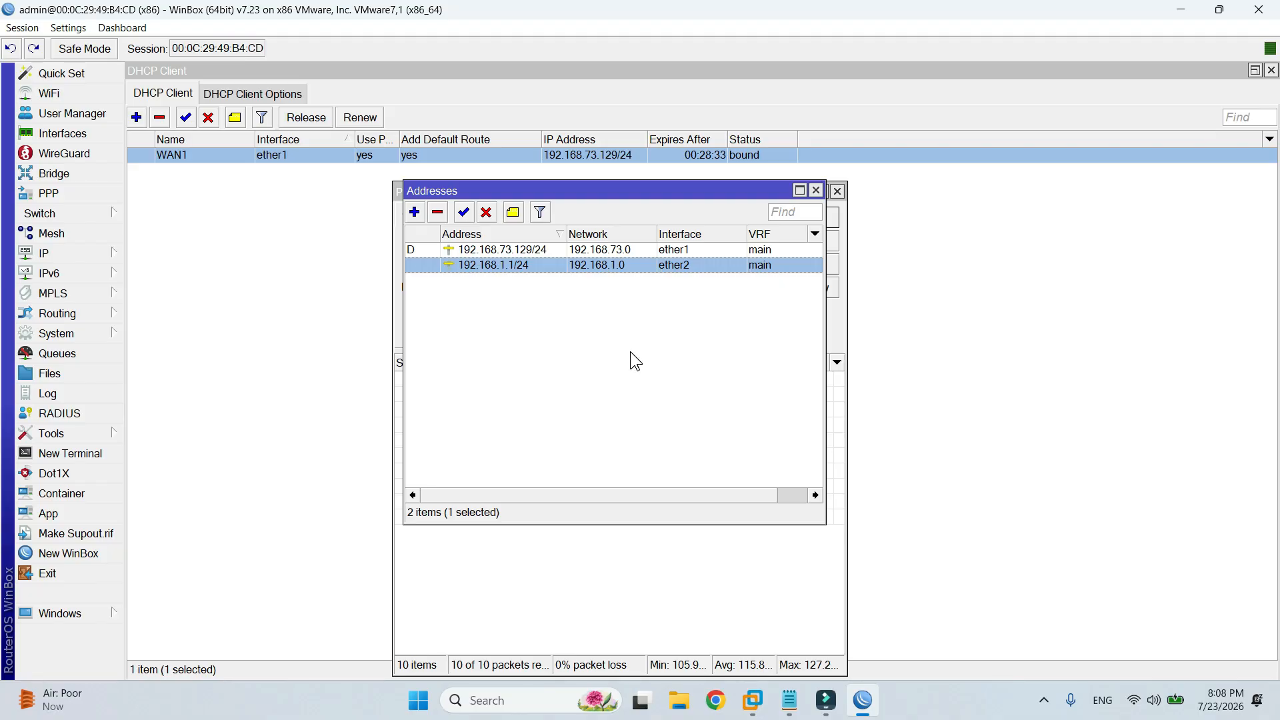
- Start the DHCP server setup on interface ether2, accepting address space 192.168.1.0/24 and gateway 192.168.1.1
{"action": "left_click", "coordinate": [95, 255]}
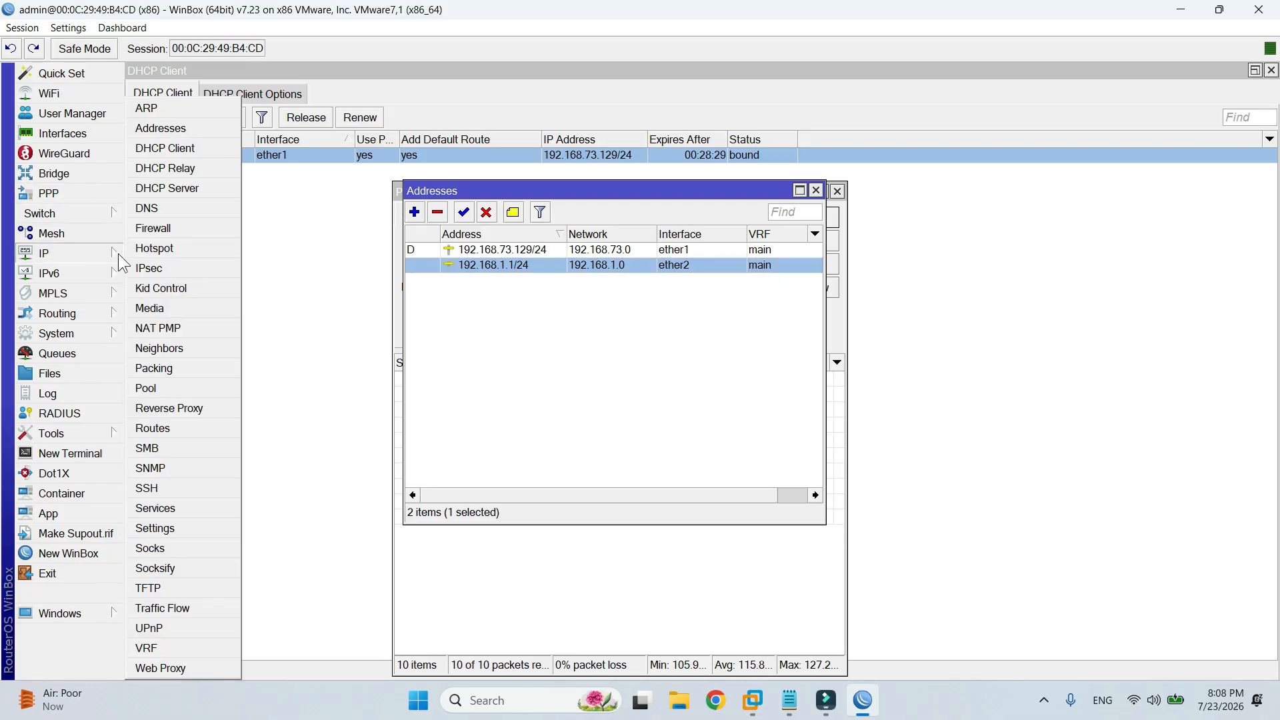
{"action": "left_click", "coordinate": [199, 188]}
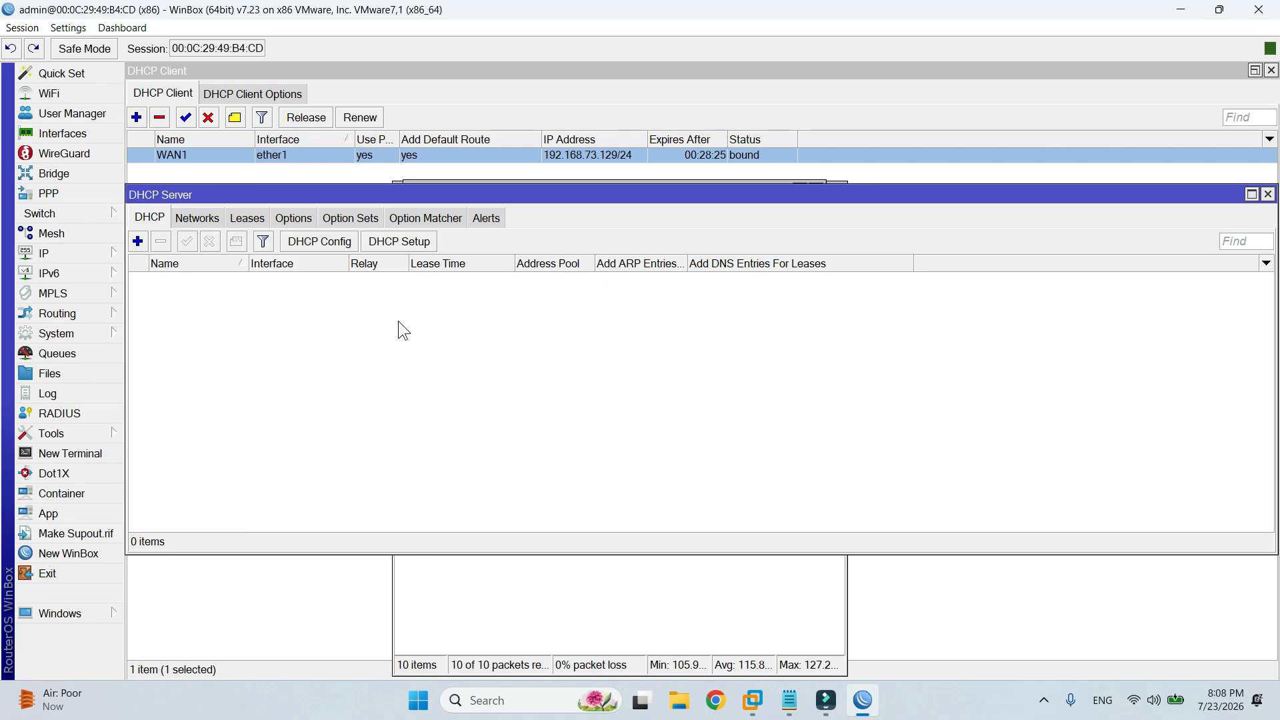
{"action": "left_click", "coordinate": [414, 242]}
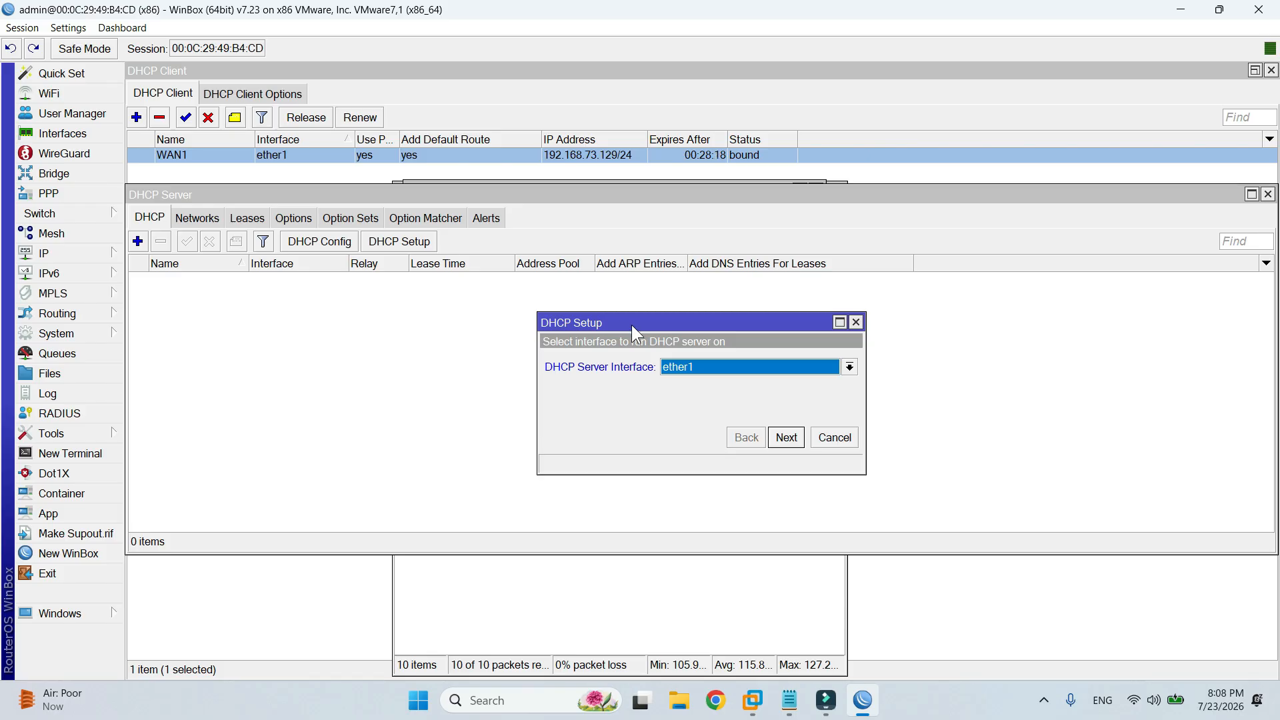
{"action": "left_click_drag", "start_coordinate": [631, 326], "coordinate": [494, 288]}
{"action": "left_click", "coordinate": [712, 330]}
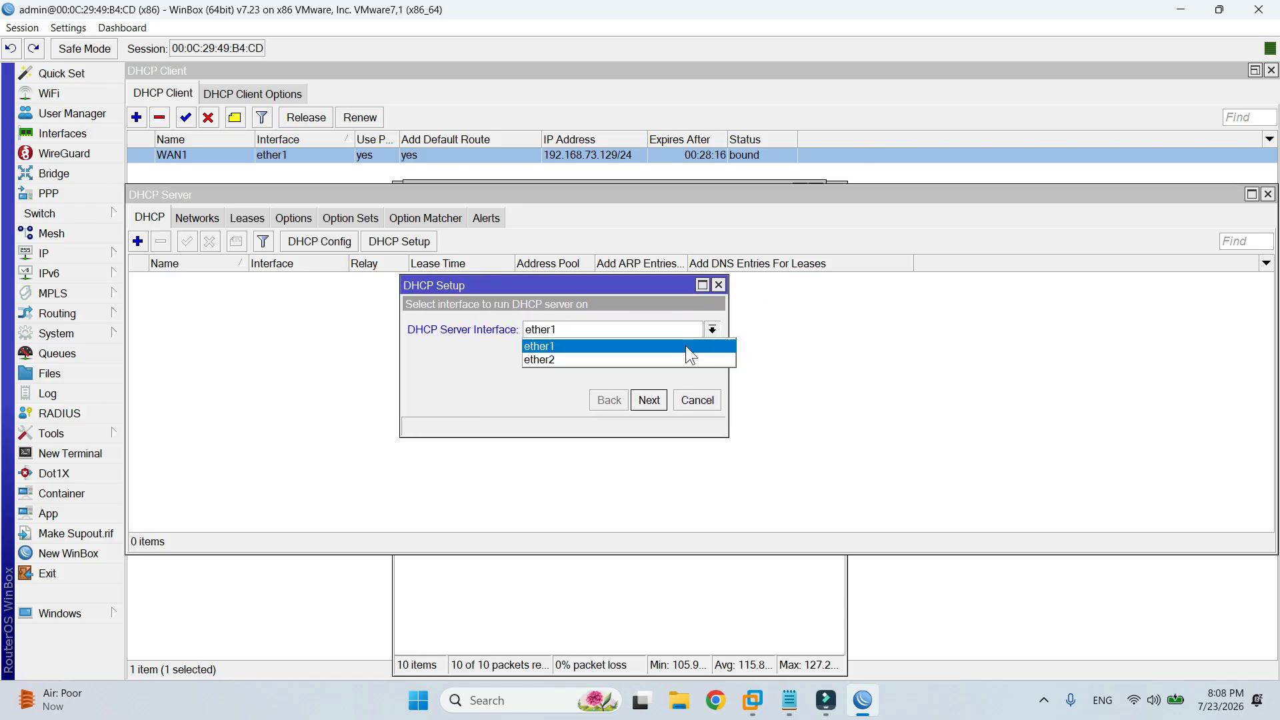
{"action": "left_click", "coordinate": [677, 352]}
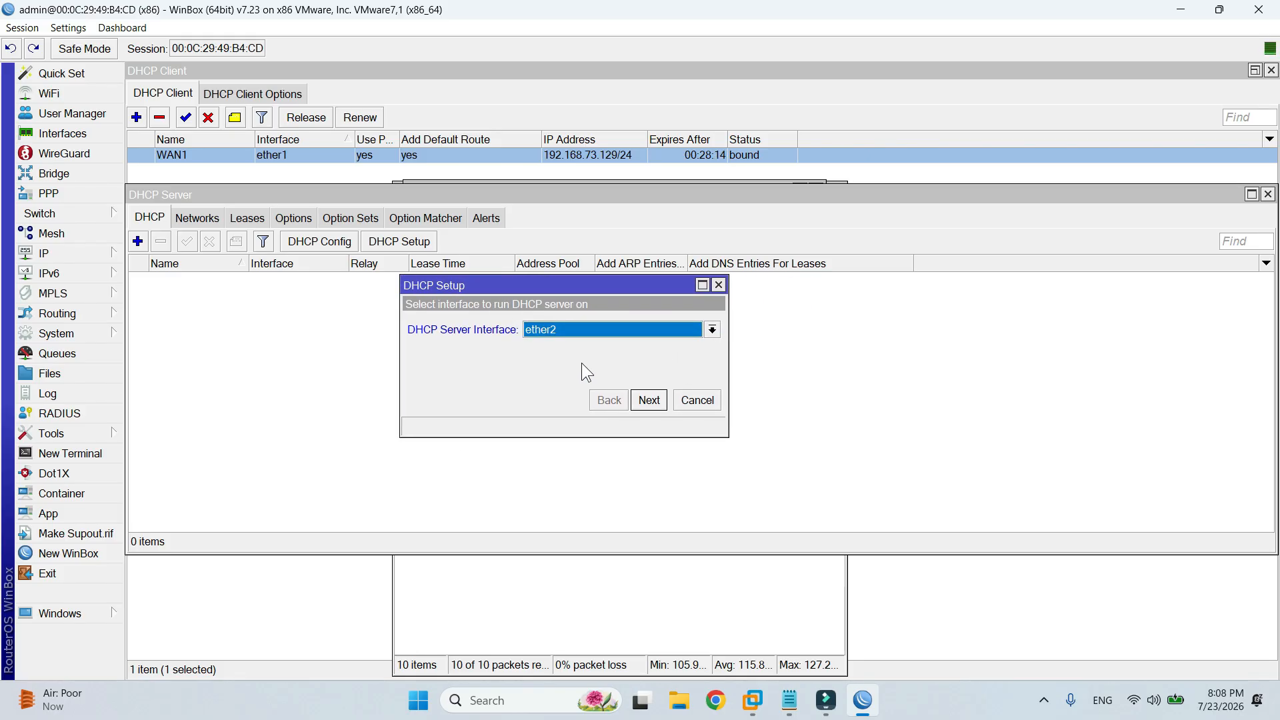
{"action": "left_click", "coordinate": [649, 402]}
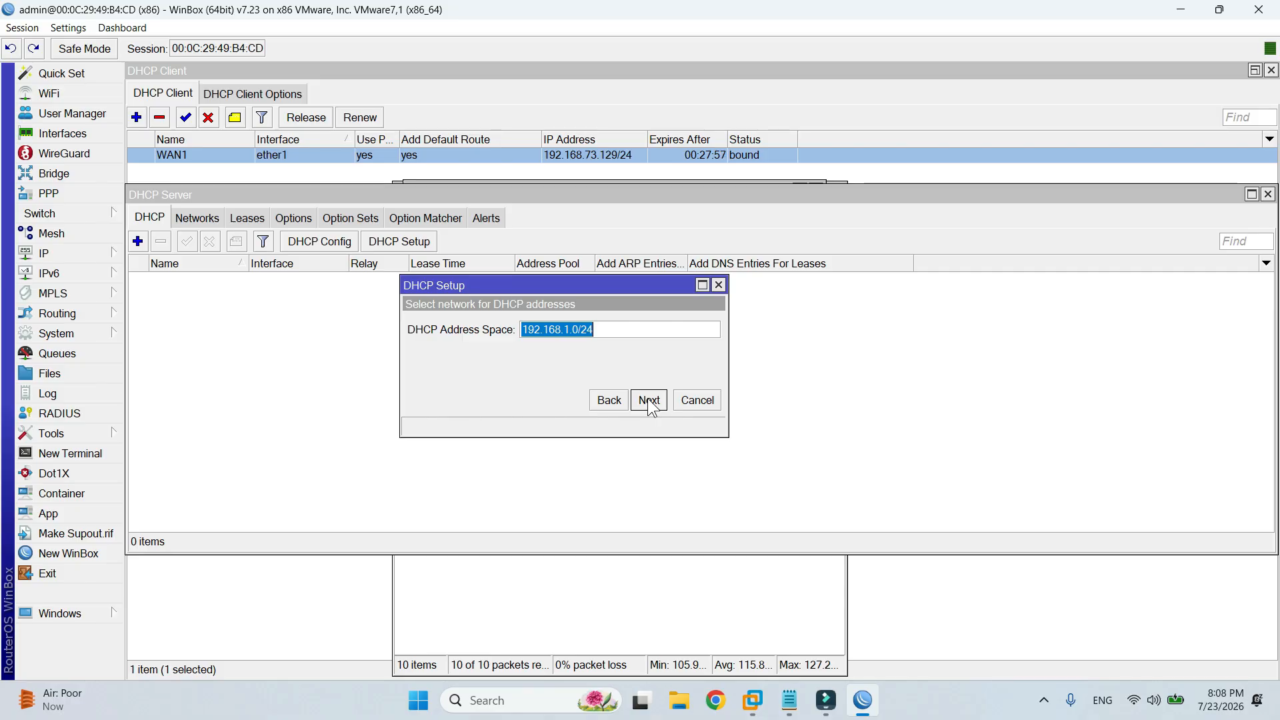
{"action": "left_click", "coordinate": [649, 401]}
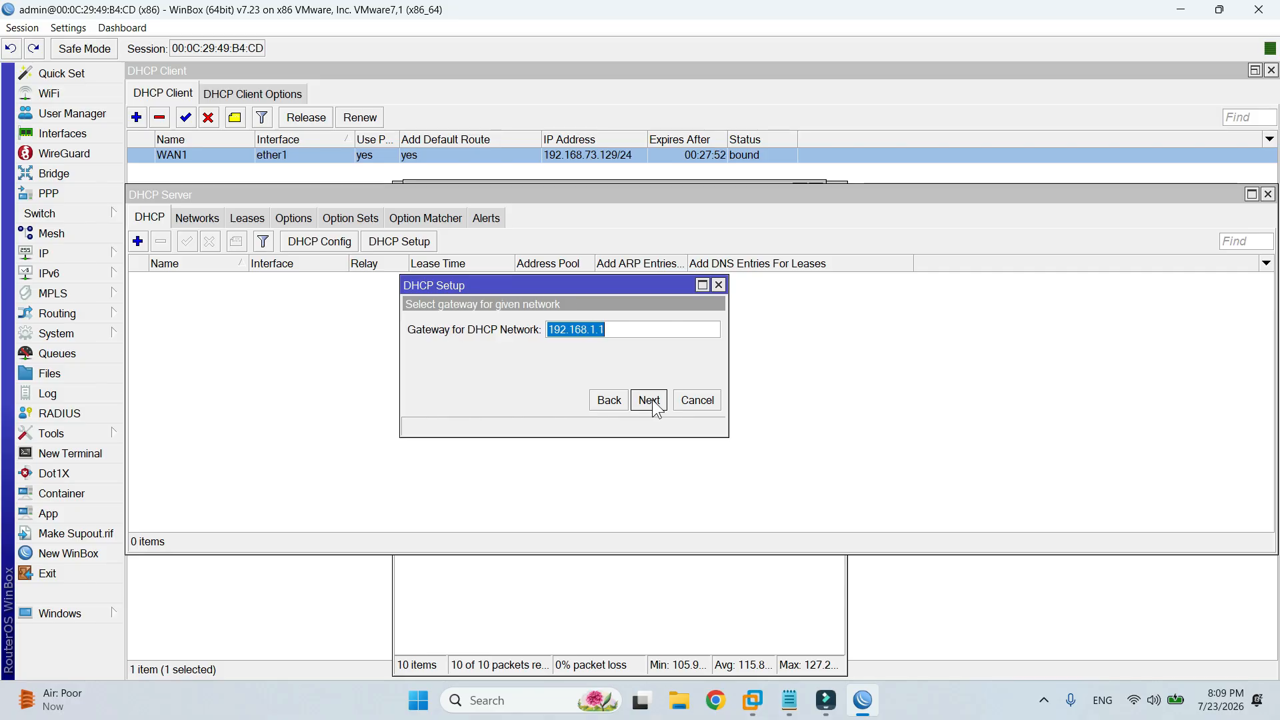
{"action": "left_click", "coordinate": [651, 402]}
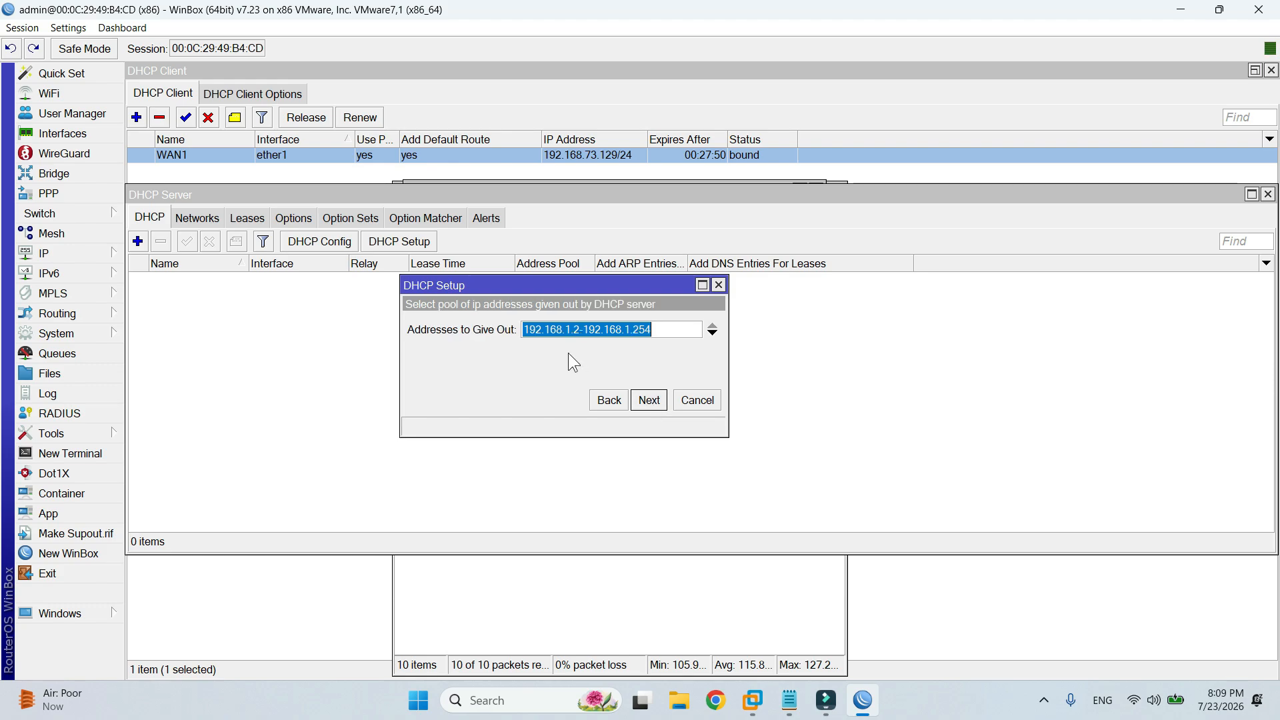
- Set the DHCP server's address pool to 192.168.1.100-192.168.1.200
{"action": "left_click", "coordinate": [566, 331]}
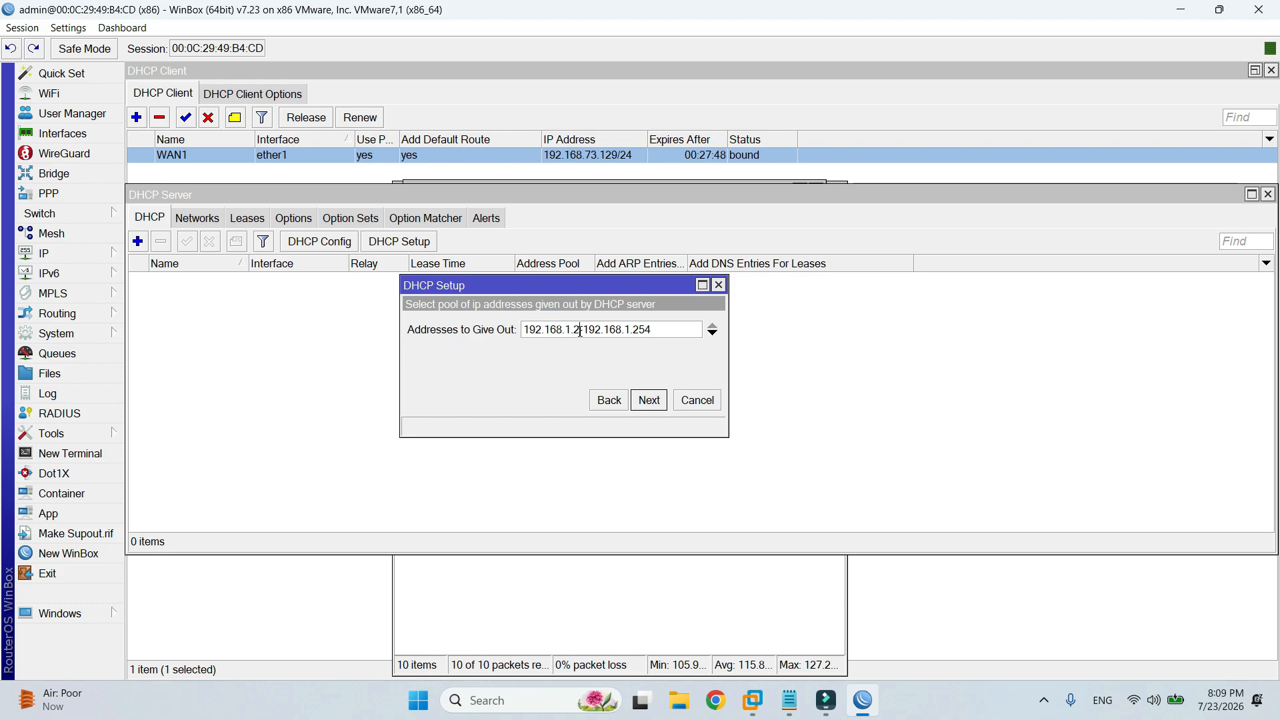
{"action": "left_click_drag", "start_coordinate": [579, 331], "coordinate": [574, 331]}
{"action": "type", "text": "100"}
{"action": "left_click_drag", "start_coordinate": [666, 329], "coordinate": [642, 329]}
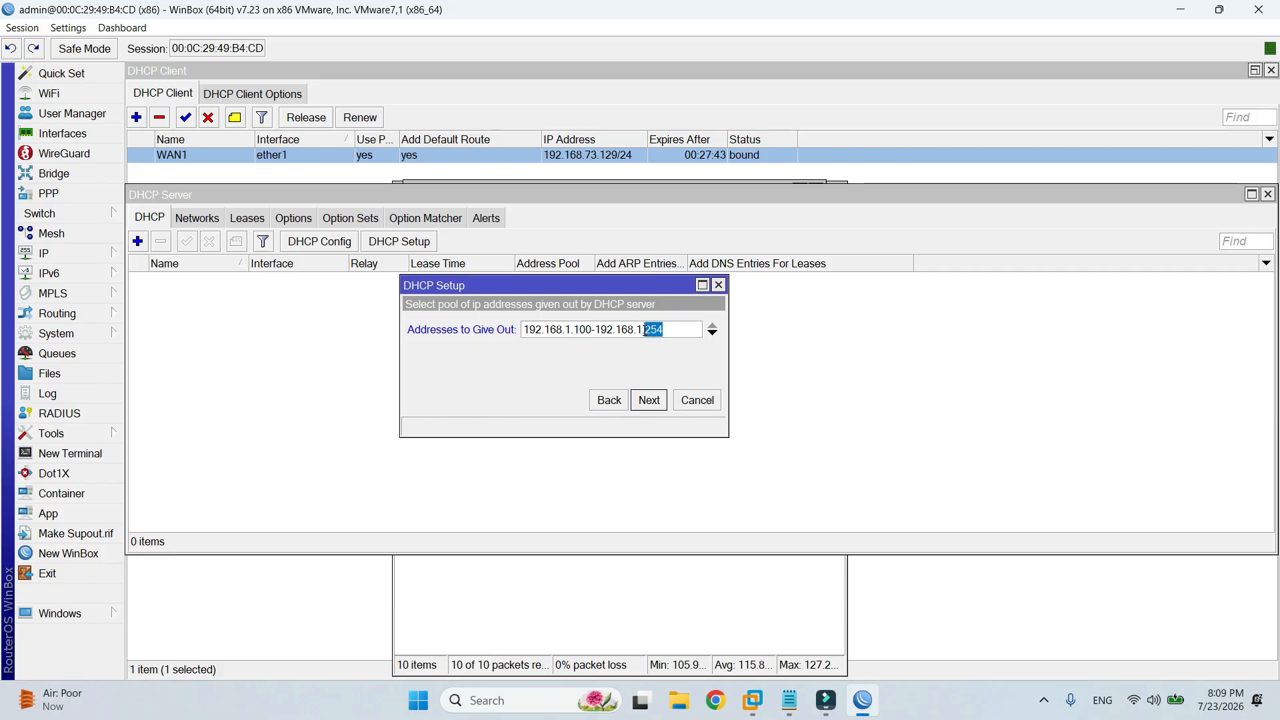
{"action": "type", "text": "200"}
{"action": "left_click", "coordinate": [650, 402]}
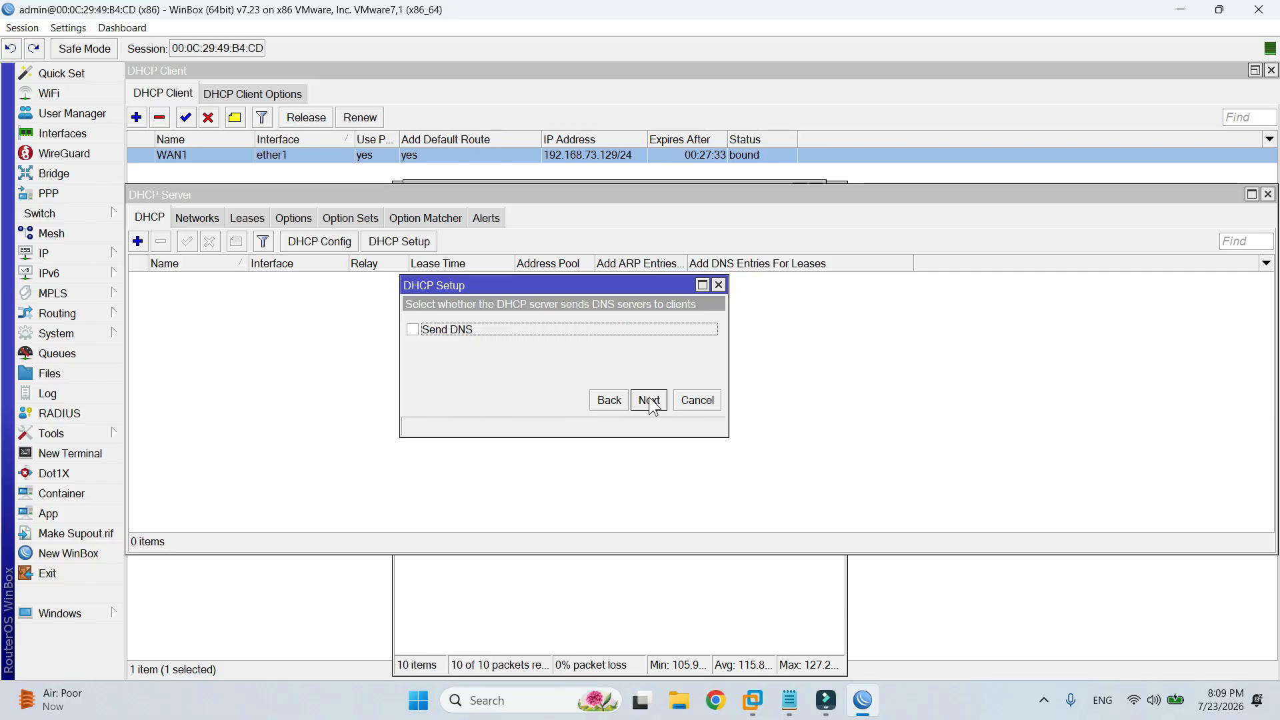
- Leave Send DNS disabled and add DNS servers 1.1.1.1 and 8.8.8.8 alongside 192.168.73.2
{"action": "left_click", "coordinate": [648, 401]}
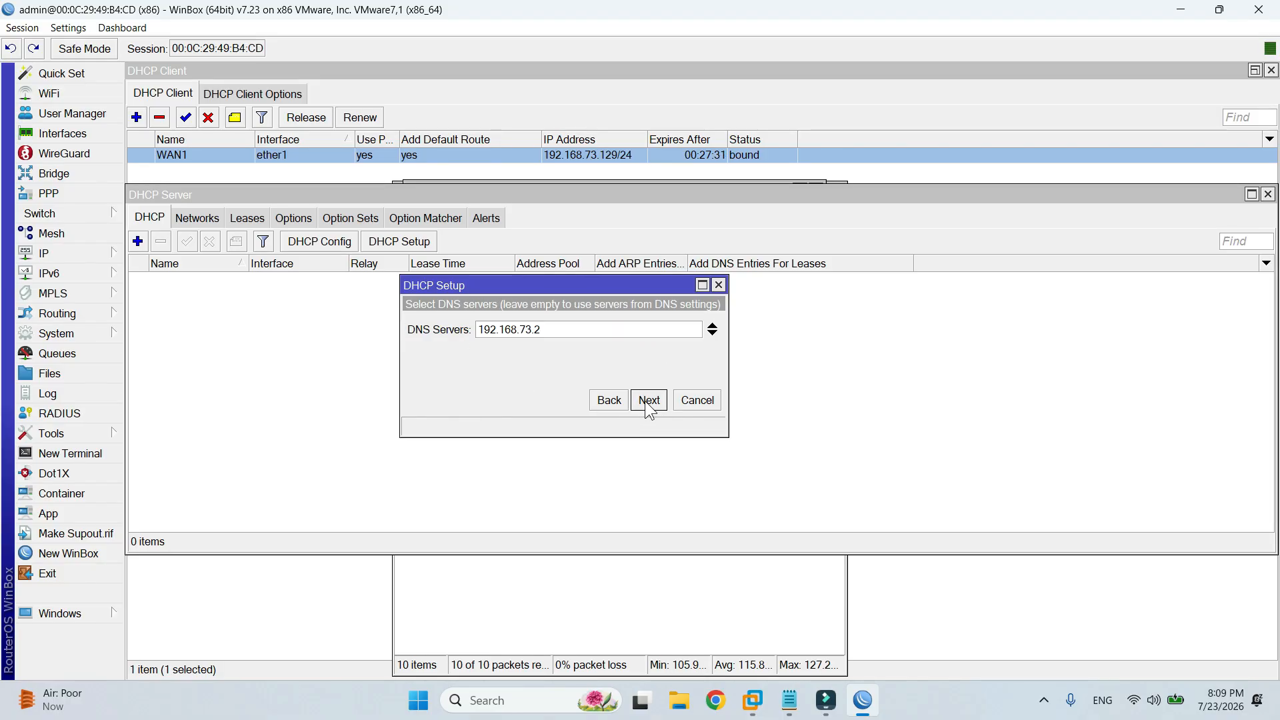
{"action": "left_click", "coordinate": [712, 334]}
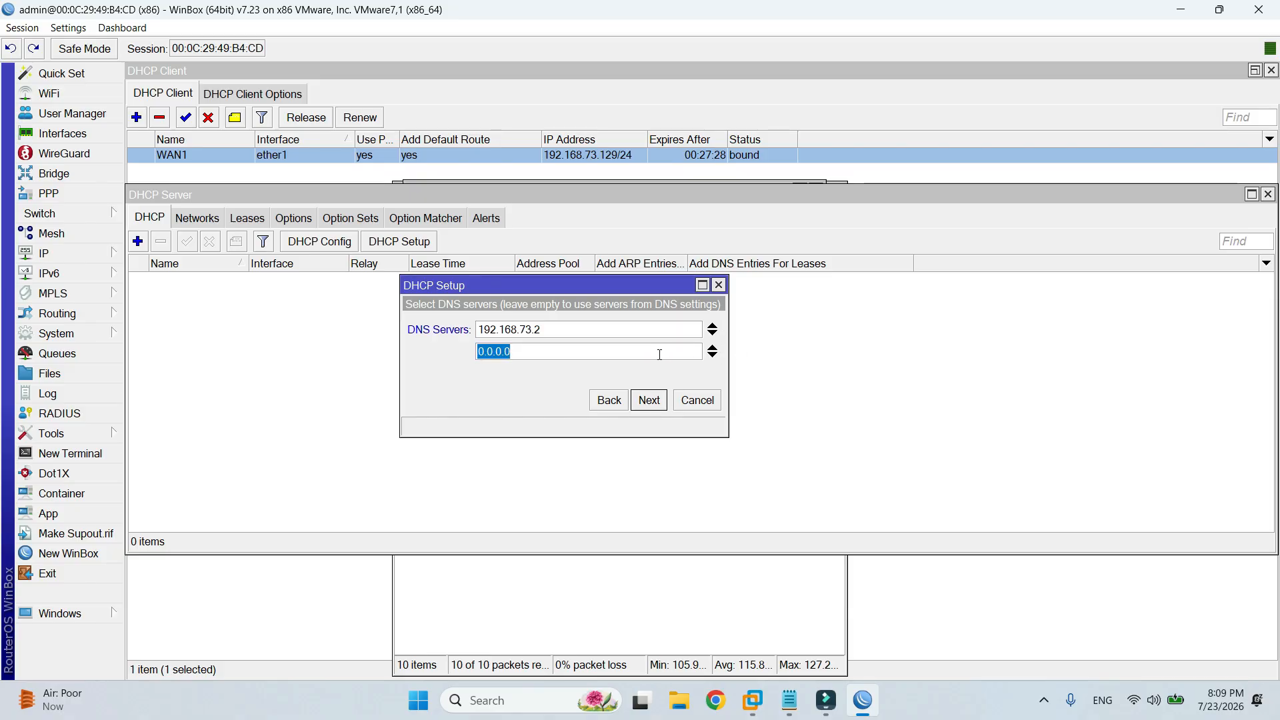
{"action": "type", "text": "1.1.1.1"}
{"action": "left_click", "coordinate": [713, 355]}
{"action": "type", "text": "8.8.8.8"}
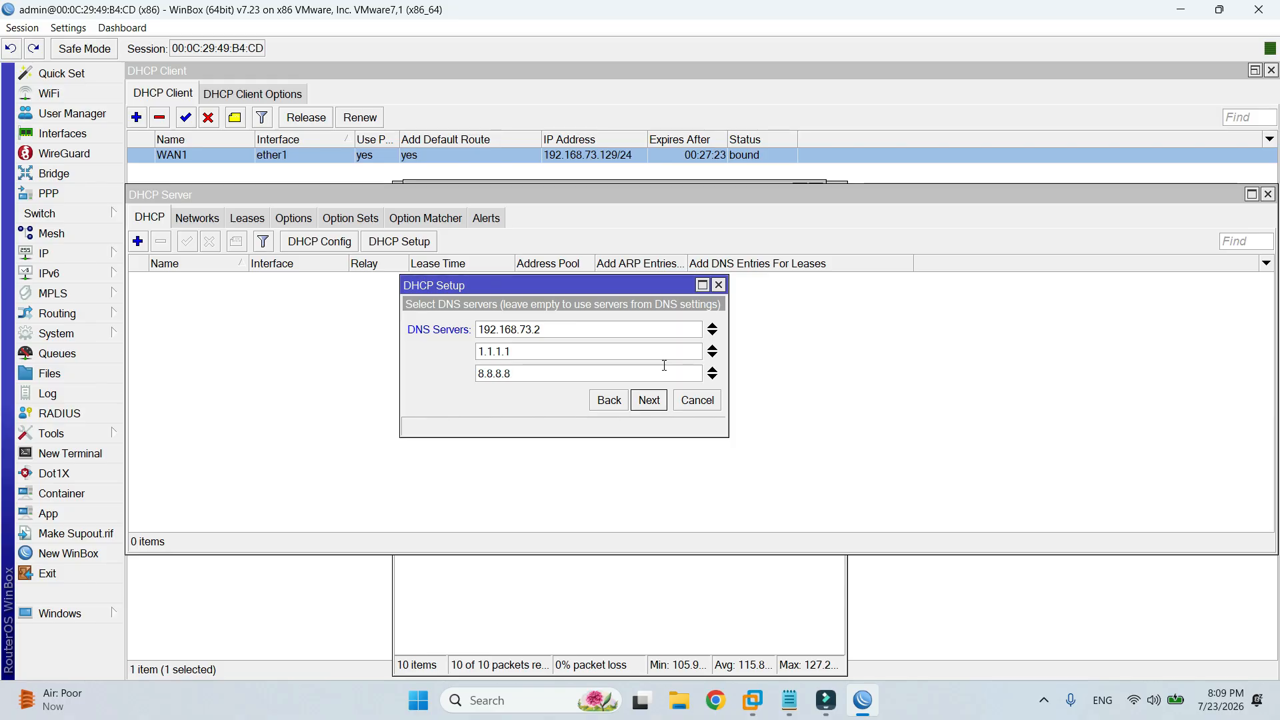
{"action": "left_click", "coordinate": [650, 400]}
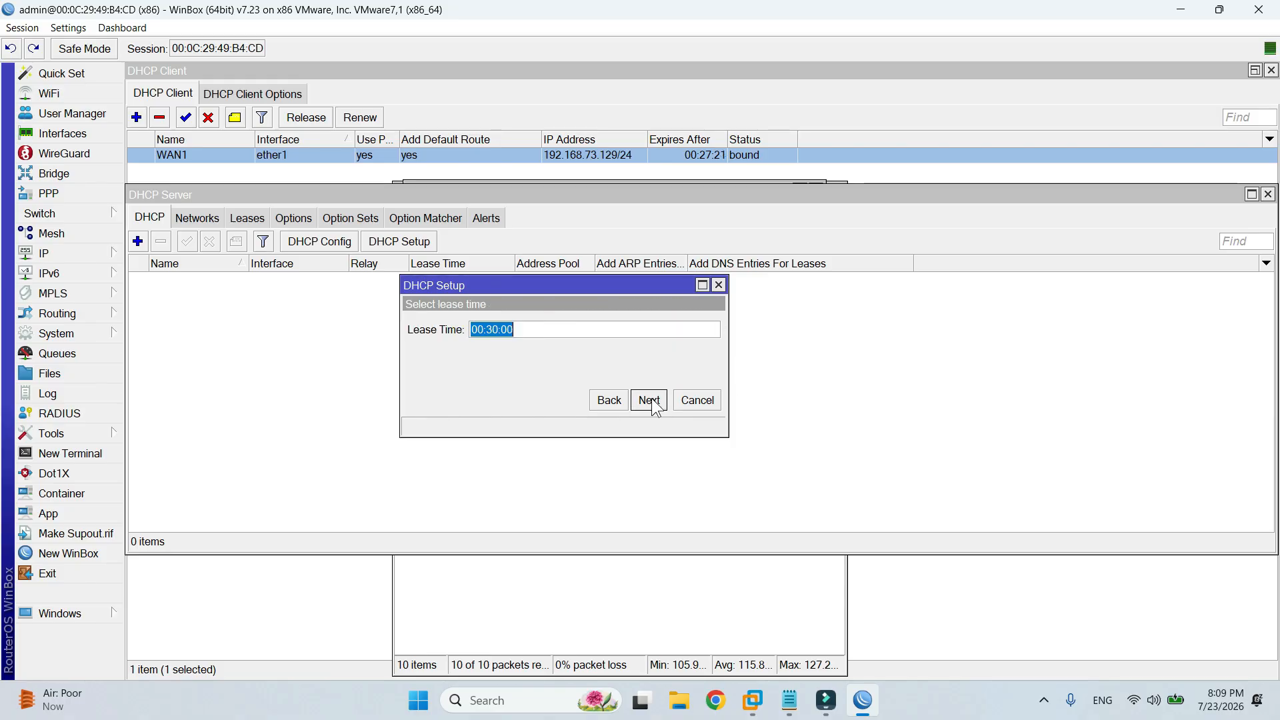
- Set the DHCP lease time to 01:00:00 and complete the DHCP server setup
{"action": "left_click", "coordinate": [487, 330]}
{"action": "left_click_drag", "start_coordinate": [484, 332], "coordinate": [485, 332]}
{"action": "type", "text": "1:0"}
{"action": "left_click", "coordinate": [650, 400]}
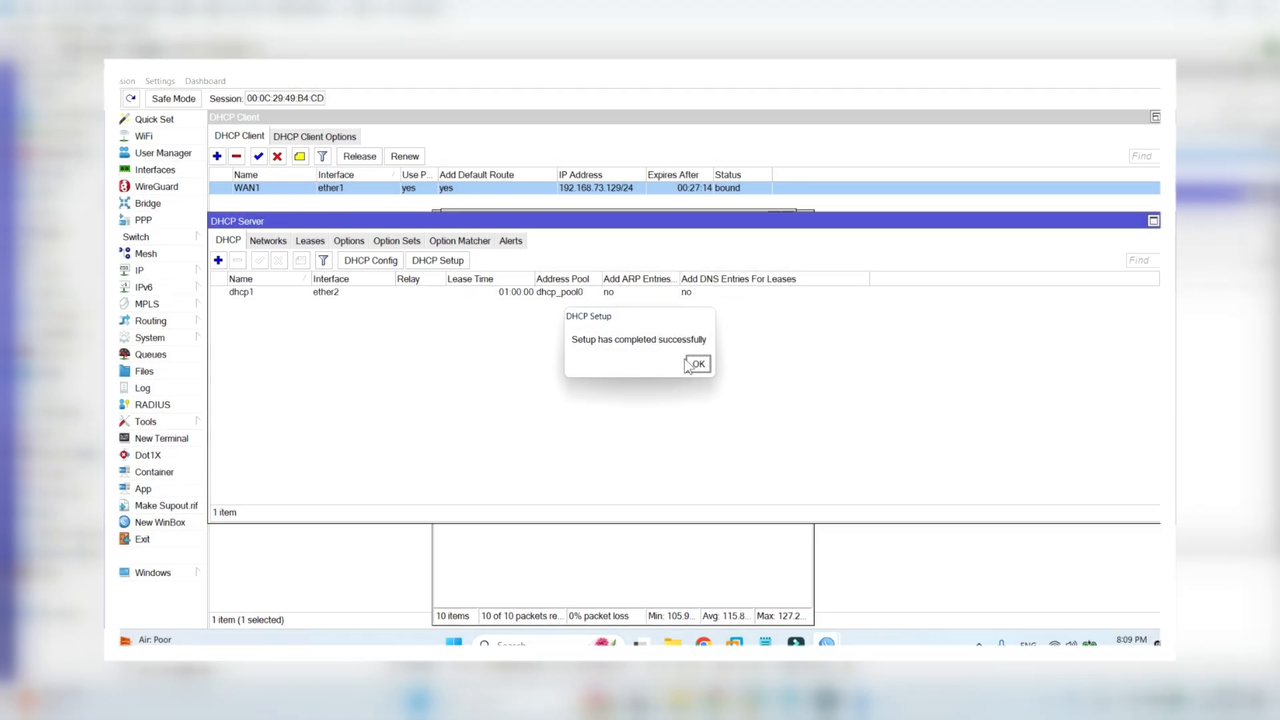
{"action": "left_click", "coordinate": [770, 363]}
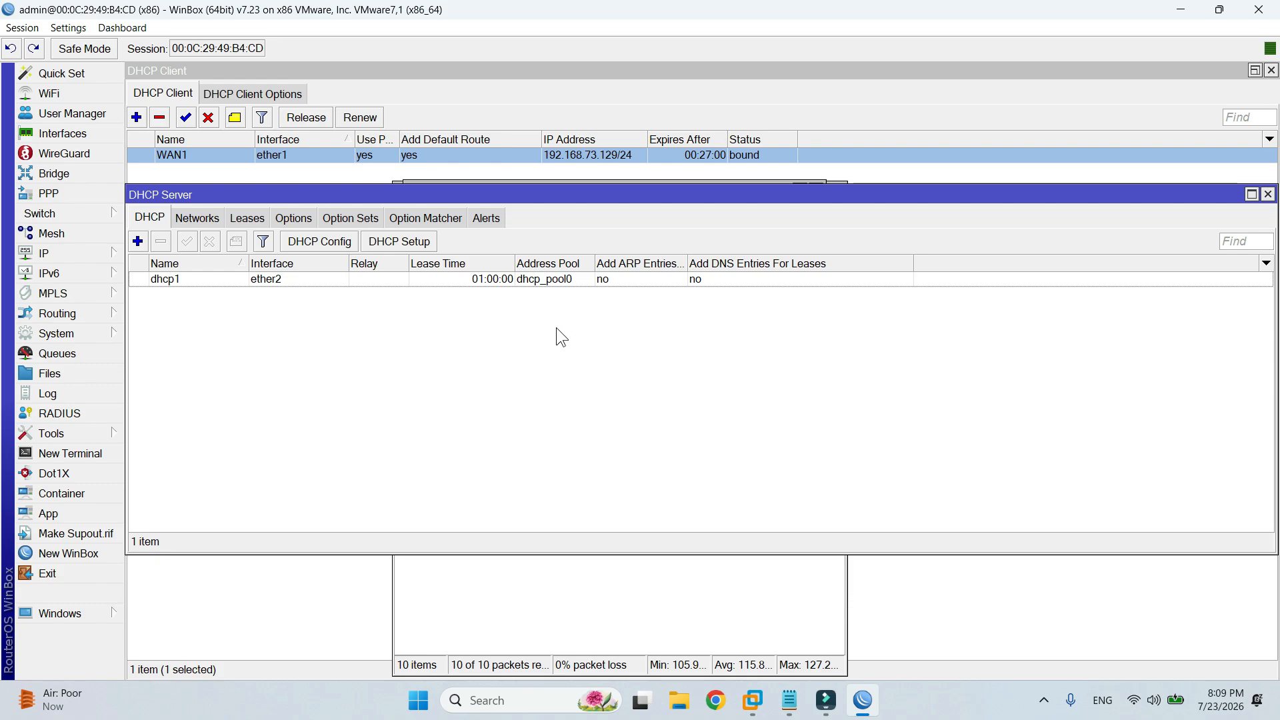
- Create a new firewall NAT rule with chain srcnat and out interface ether1
{"action": "left_click", "coordinate": [107, 253]}
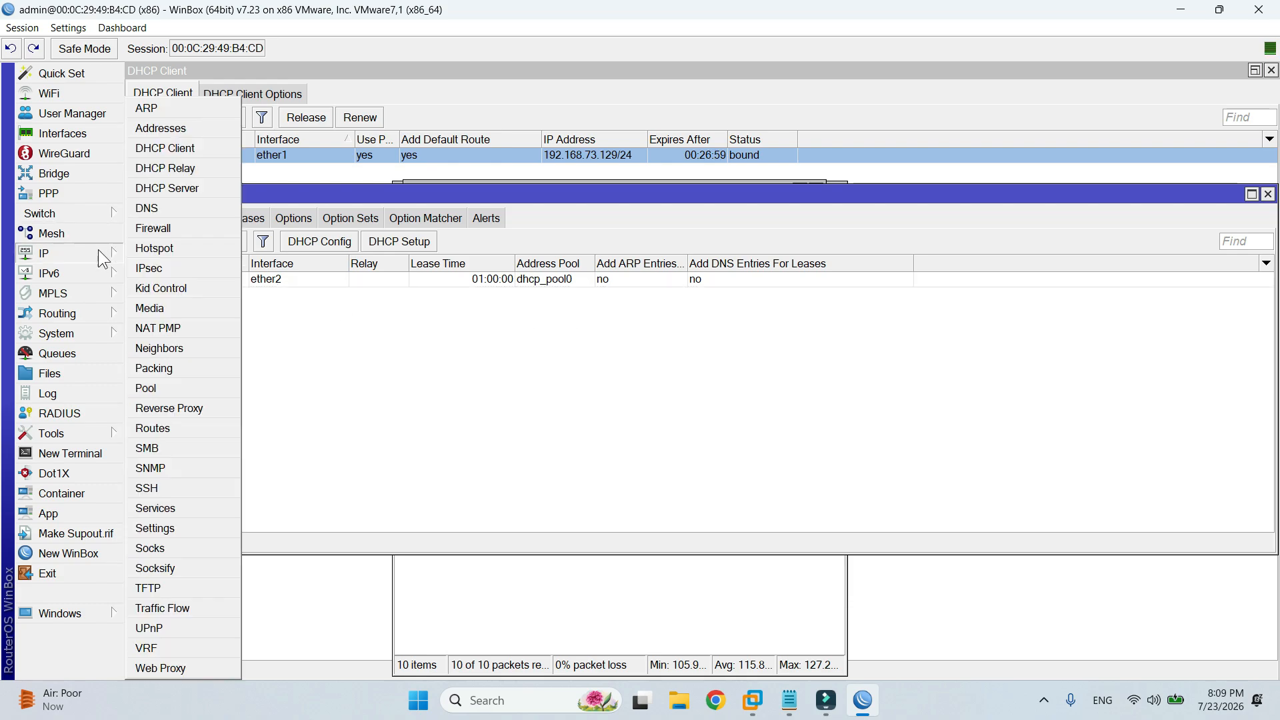
{"action": "left_click", "coordinate": [173, 227]}
{"action": "left_click", "coordinate": [232, 175]}
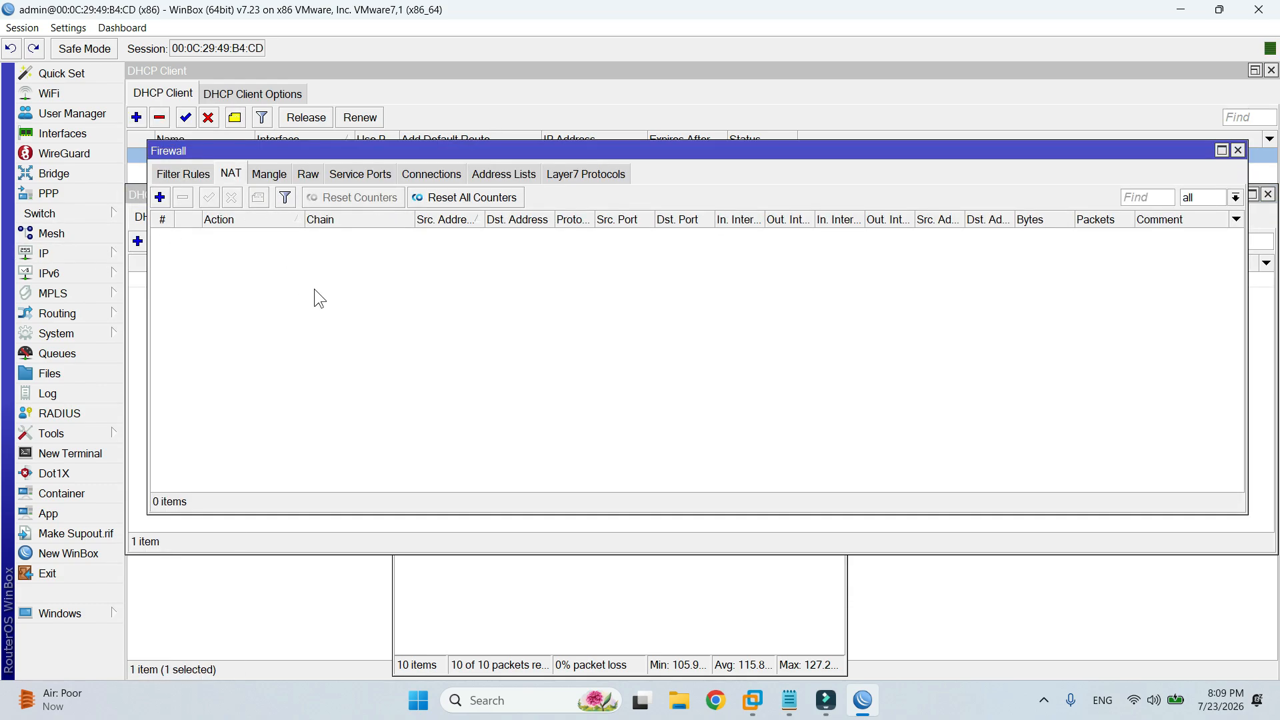
{"action": "left_click", "coordinate": [159, 197]}
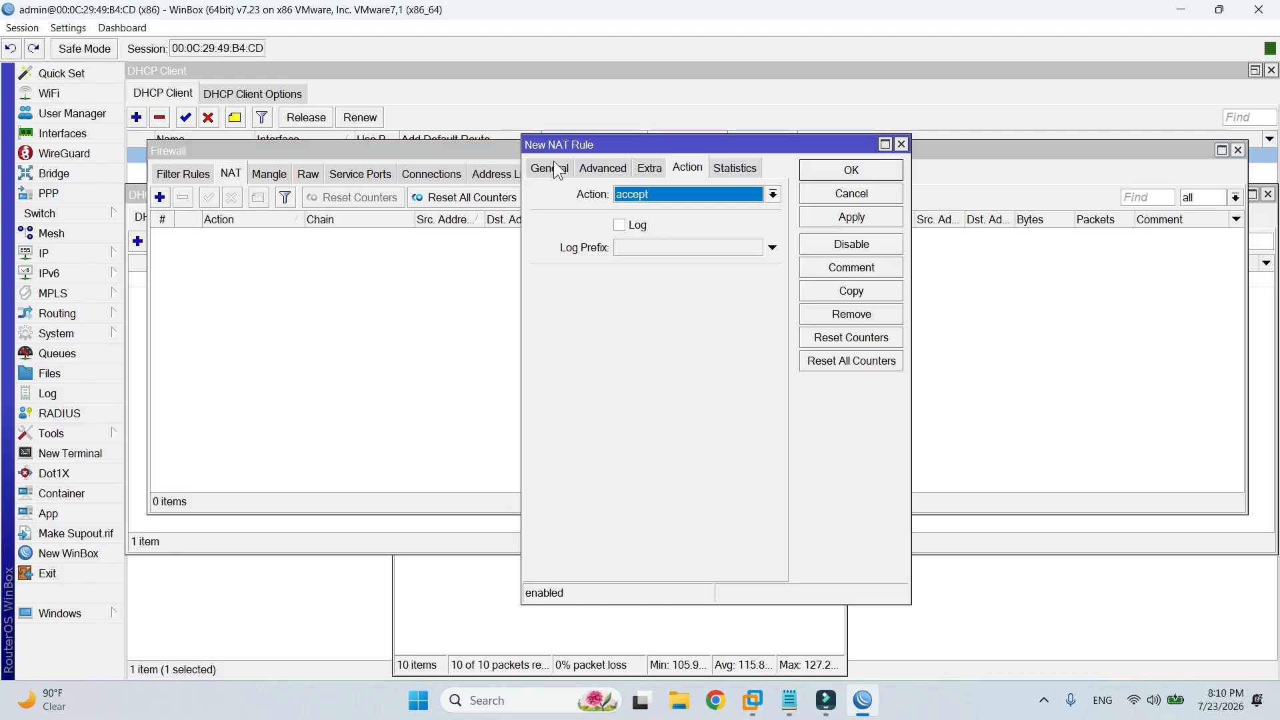
{"action": "left_click_drag", "start_coordinate": [557, 145], "coordinate": [378, 154]}
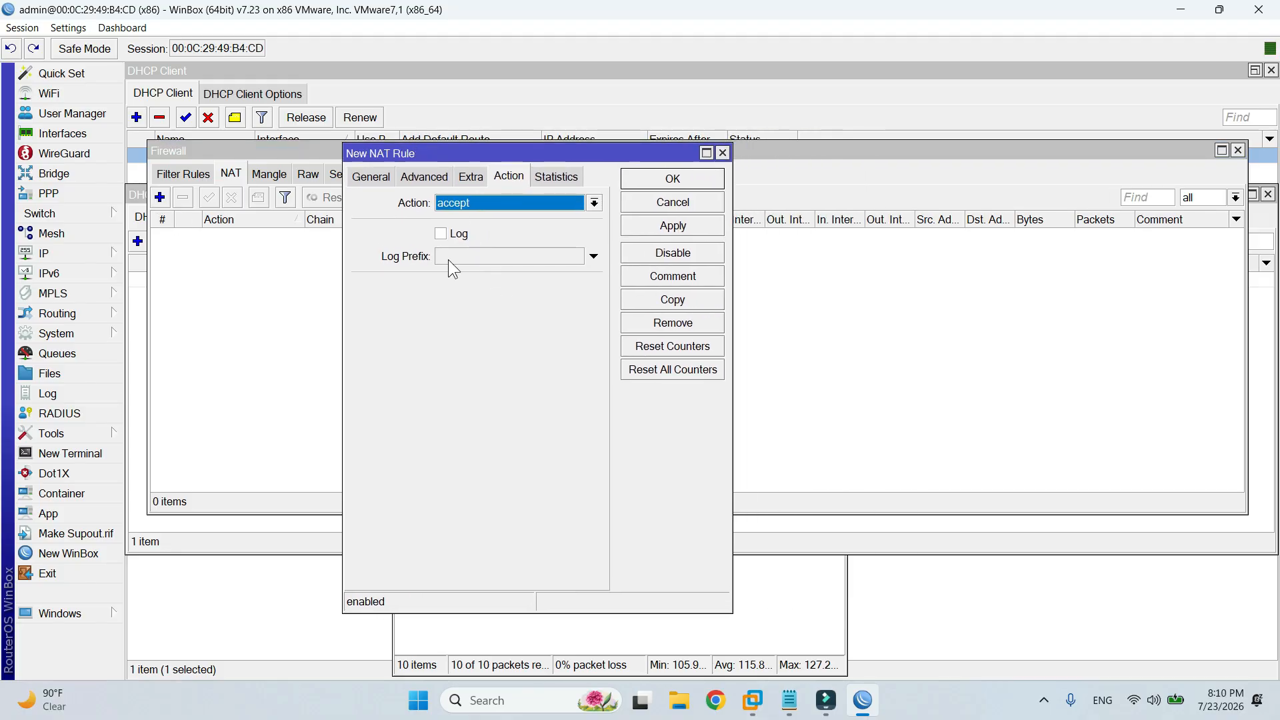
{"action": "left_click", "coordinate": [391, 176]}
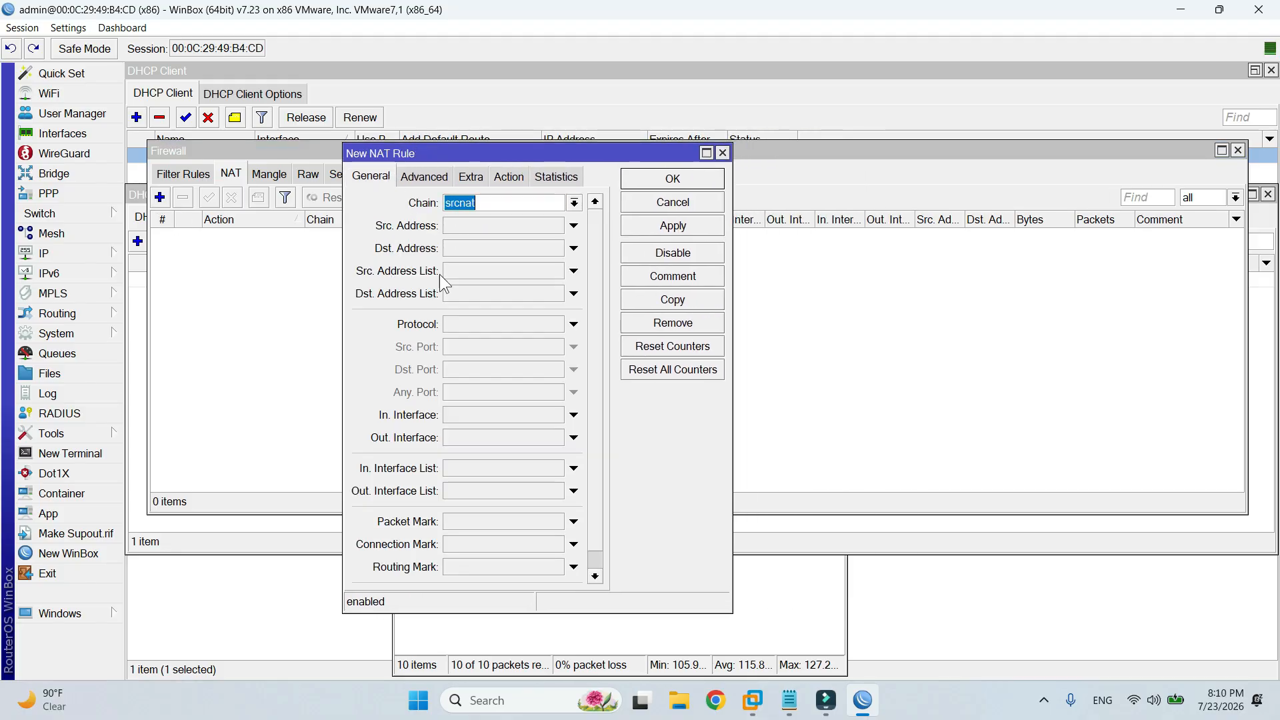
{"action": "left_click", "coordinate": [574, 203]}
{"action": "left_click", "coordinate": [540, 259]}
{"action": "left_click", "coordinate": [464, 440]}
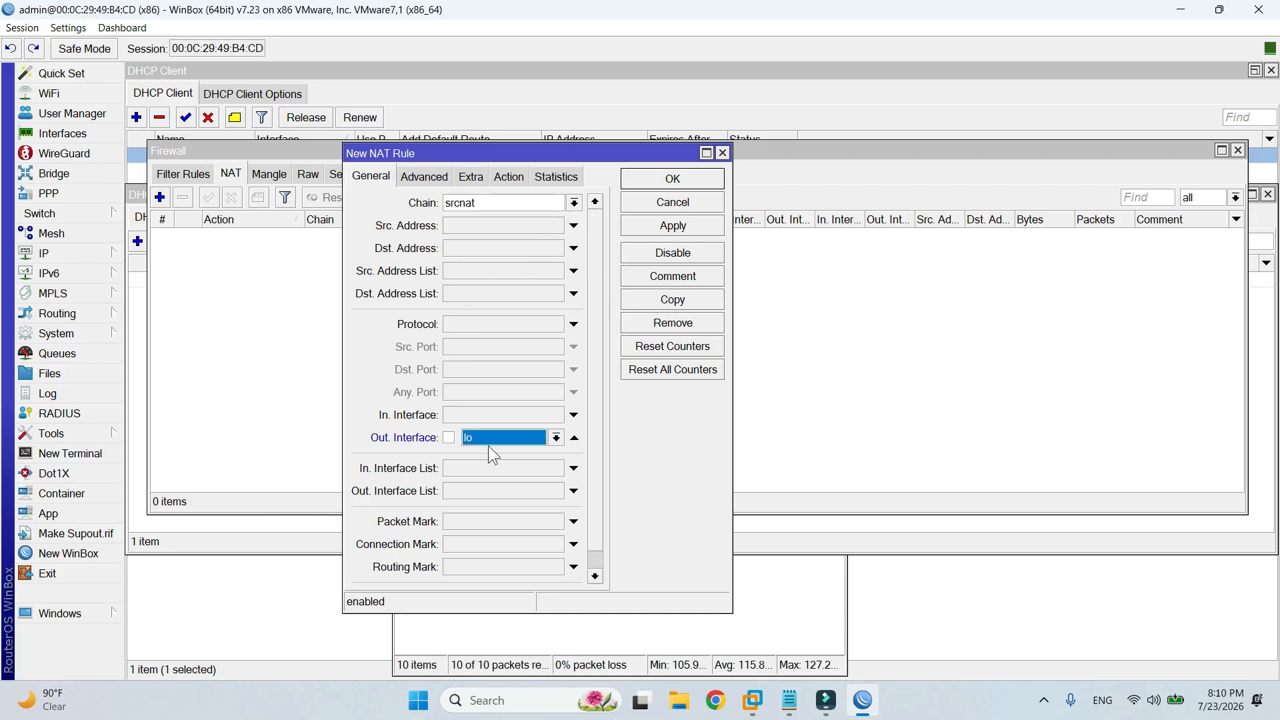
{"action": "left_click", "coordinate": [556, 438]}
{"action": "left_click", "coordinate": [523, 505]}
- Set the NAT rule's action to masquerade and save the rule
{"action": "left_click", "coordinate": [508, 177]}
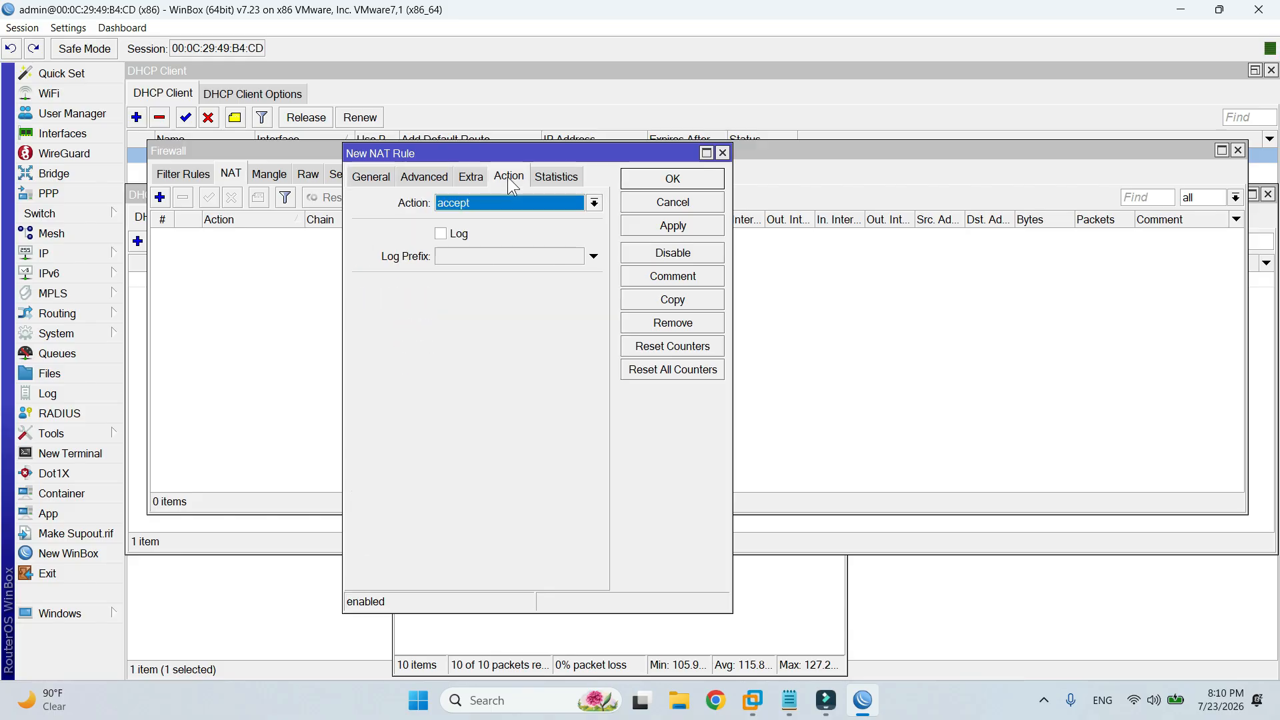
{"action": "left_click", "coordinate": [594, 203]}
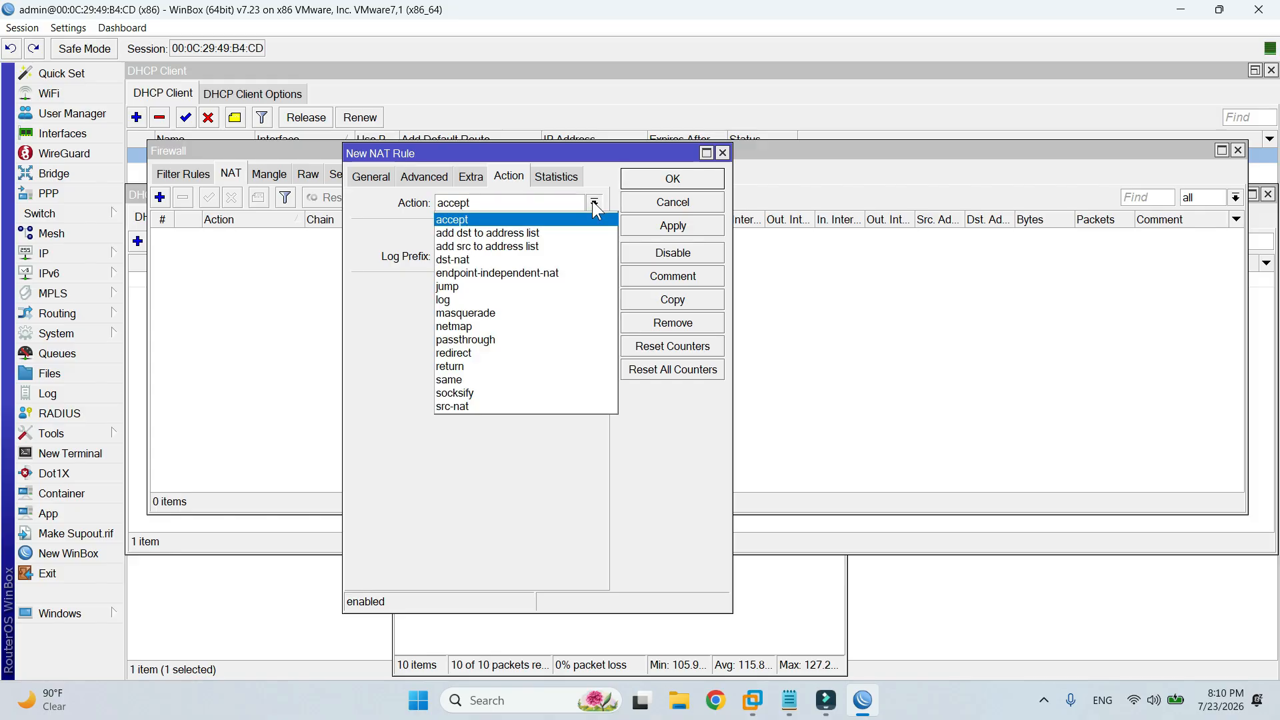
{"action": "left_click", "coordinate": [566, 313]}
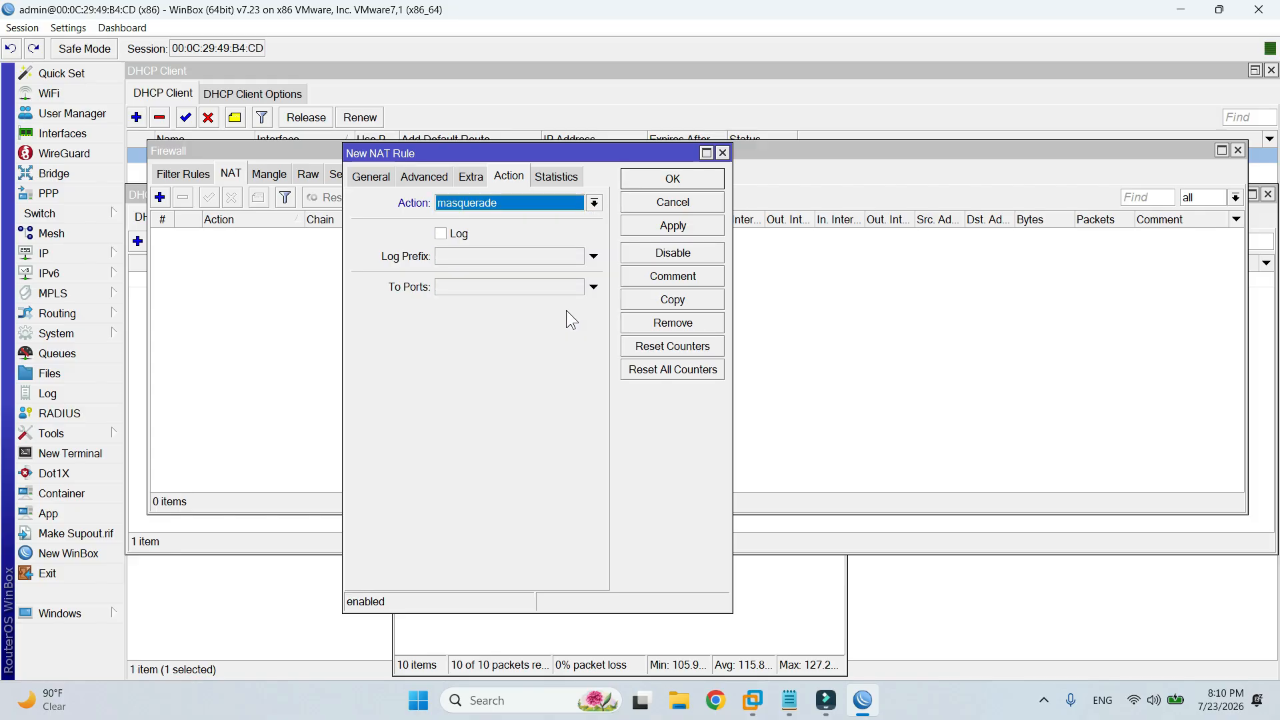
{"action": "left_click", "coordinate": [683, 222]}
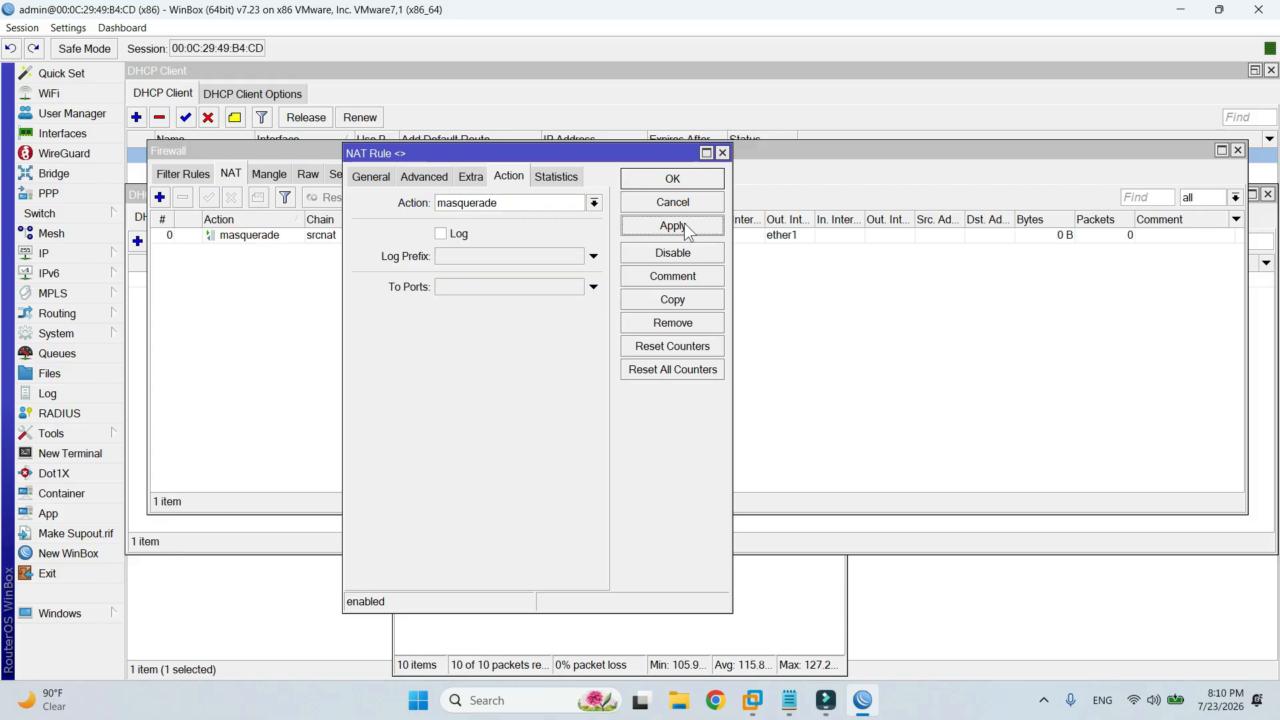
{"action": "left_click", "coordinate": [666, 180]}
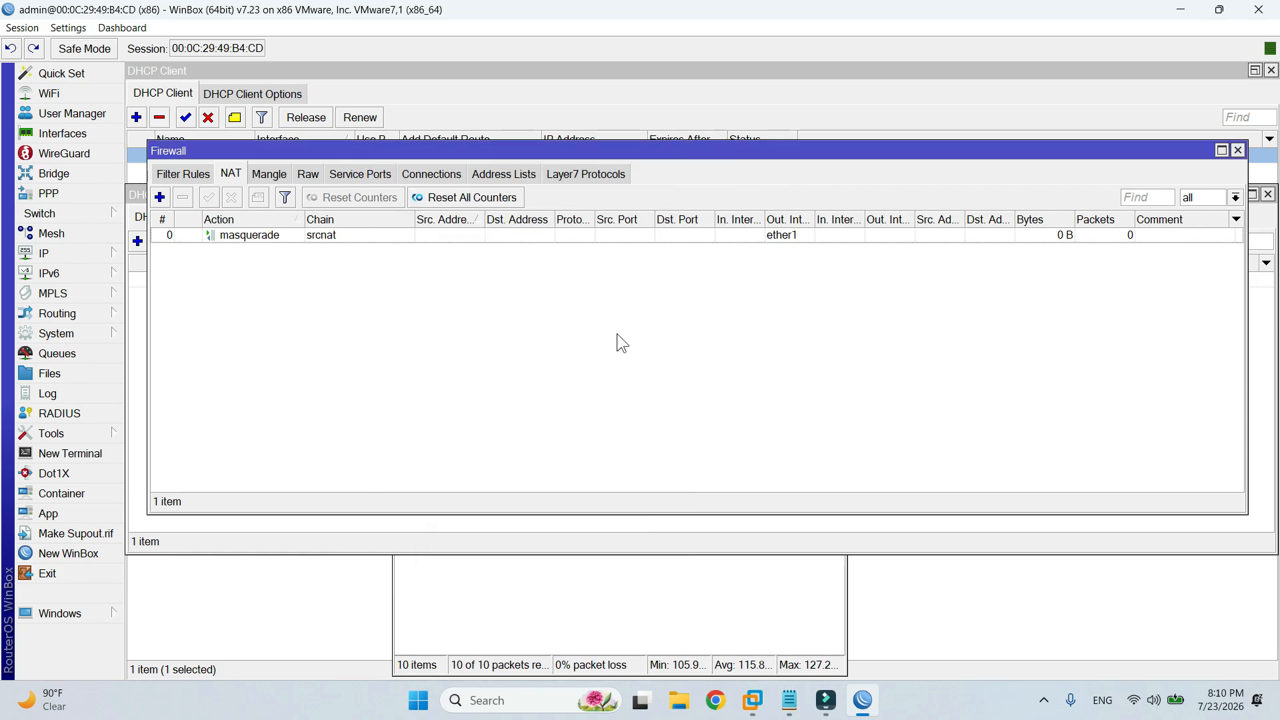
- Switch to VMware Workstation and examine which virtual network the Lan-pc1 machine's network adapter uses
{"action": "left_click", "coordinate": [493, 250]}
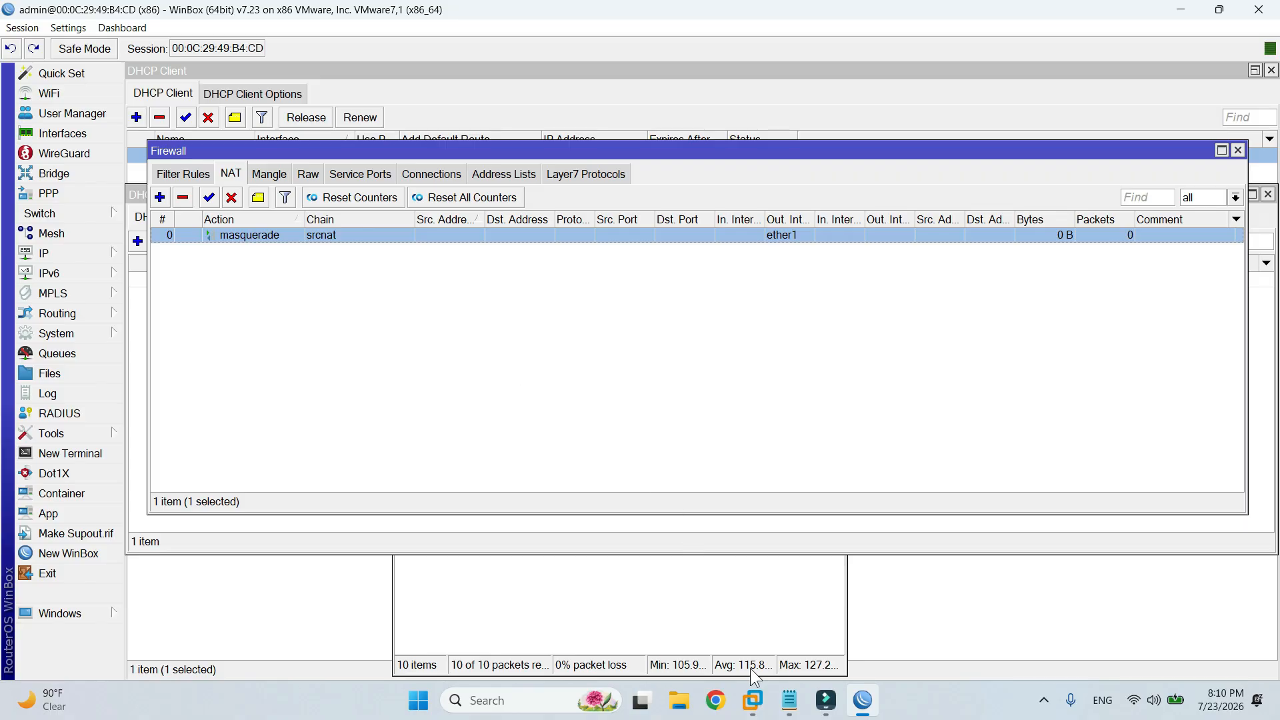
{"action": "left_click", "coordinate": [753, 702]}
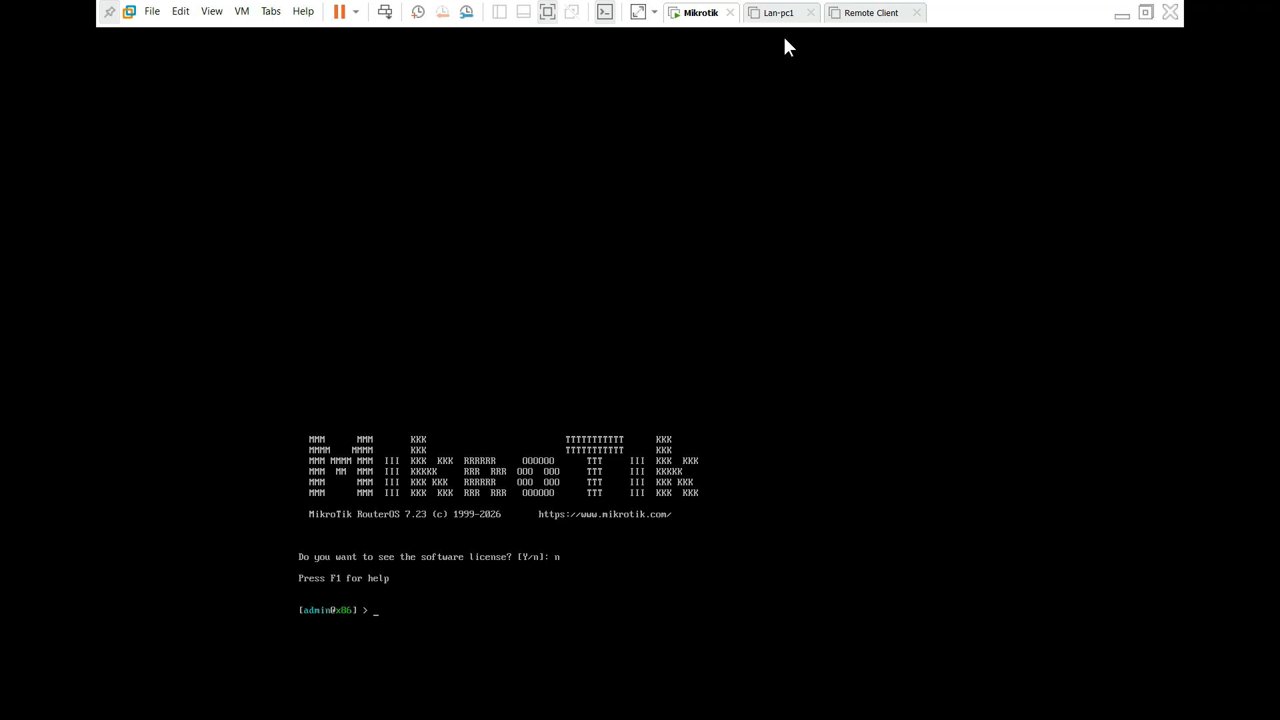
{"action": "left_click", "coordinate": [782, 15]}
{"action": "right_click", "coordinate": [781, 13]}
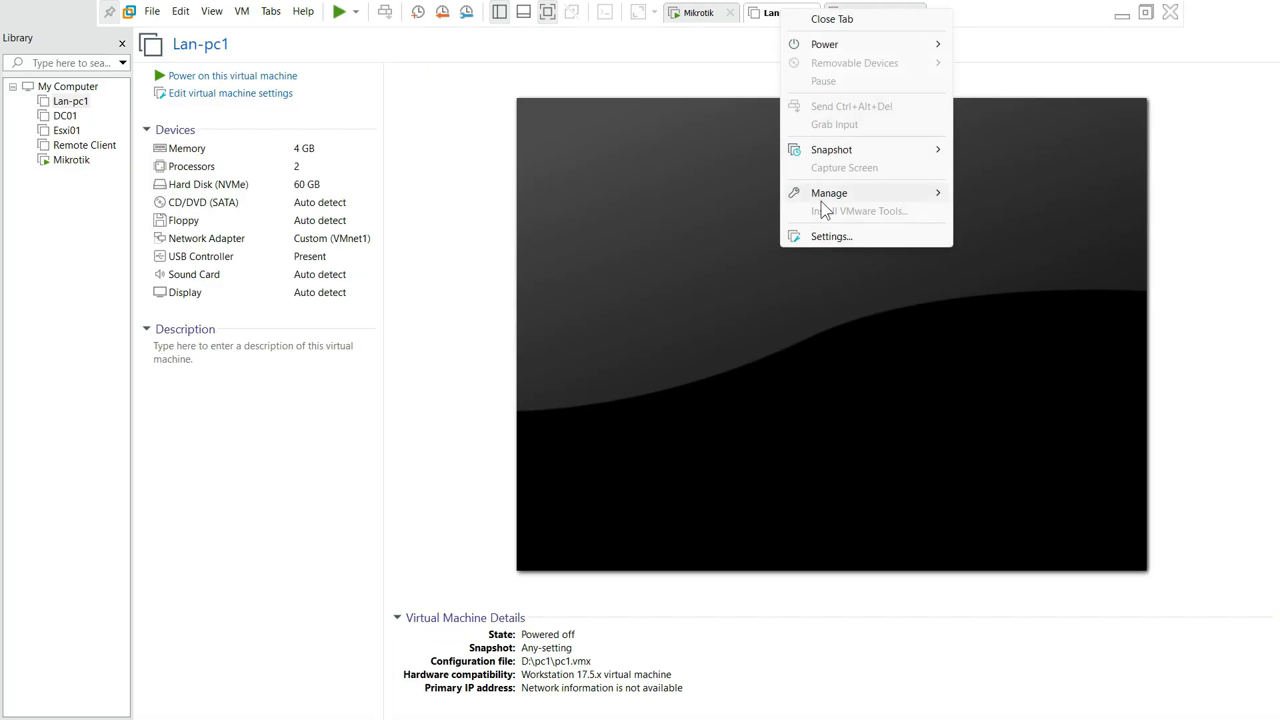
{"action": "left_click", "coordinate": [842, 239]}
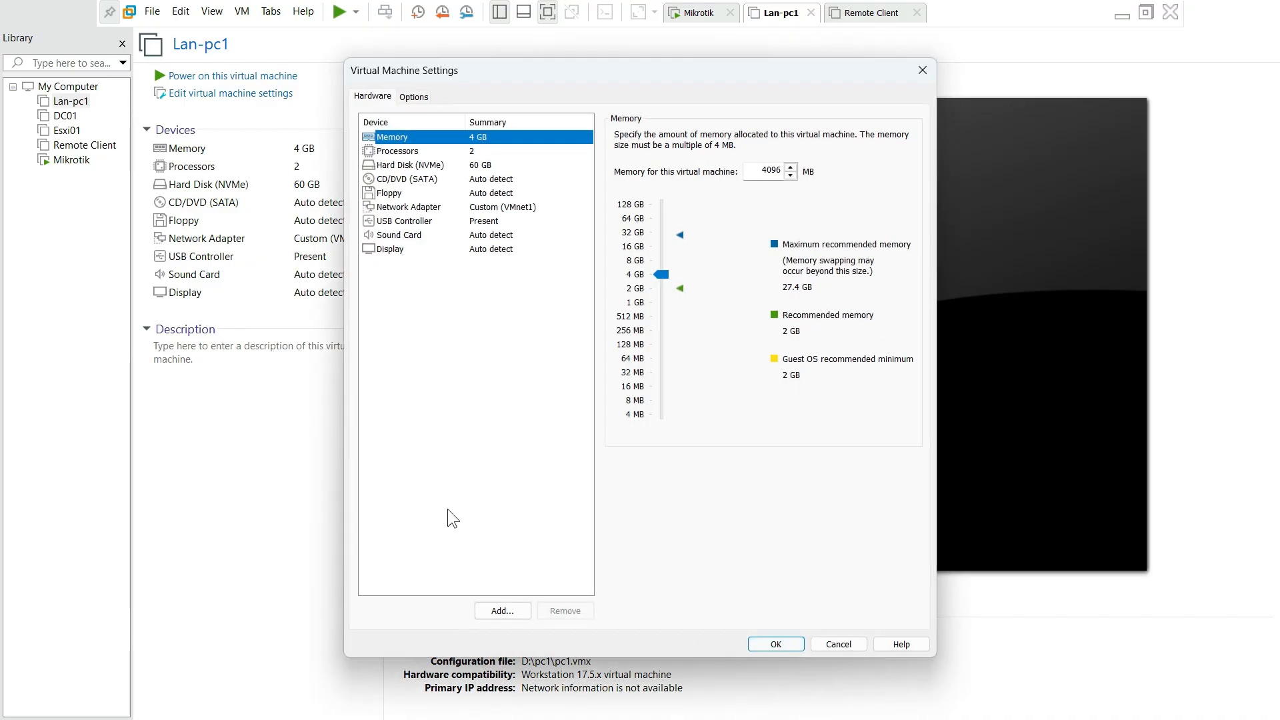
{"action": "left_click", "coordinate": [457, 208]}
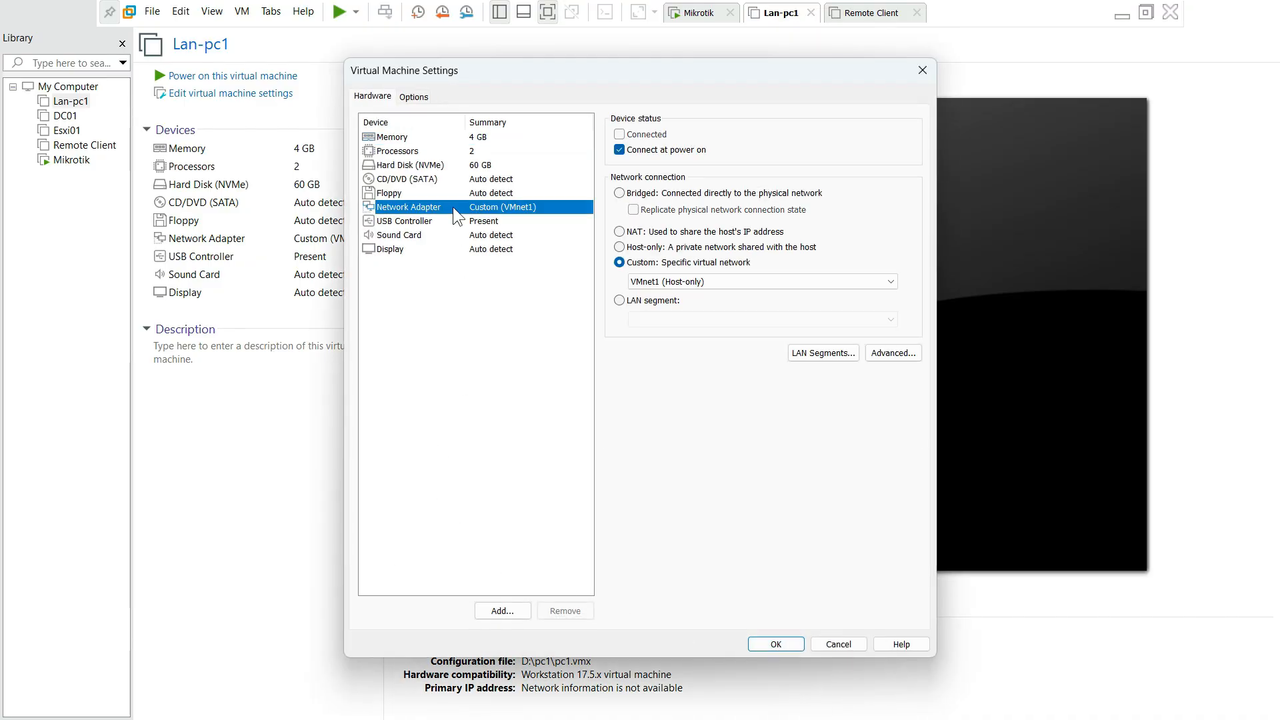
{"action": "left_click", "coordinate": [663, 285]}
{"action": "left_click", "coordinate": [667, 281]}
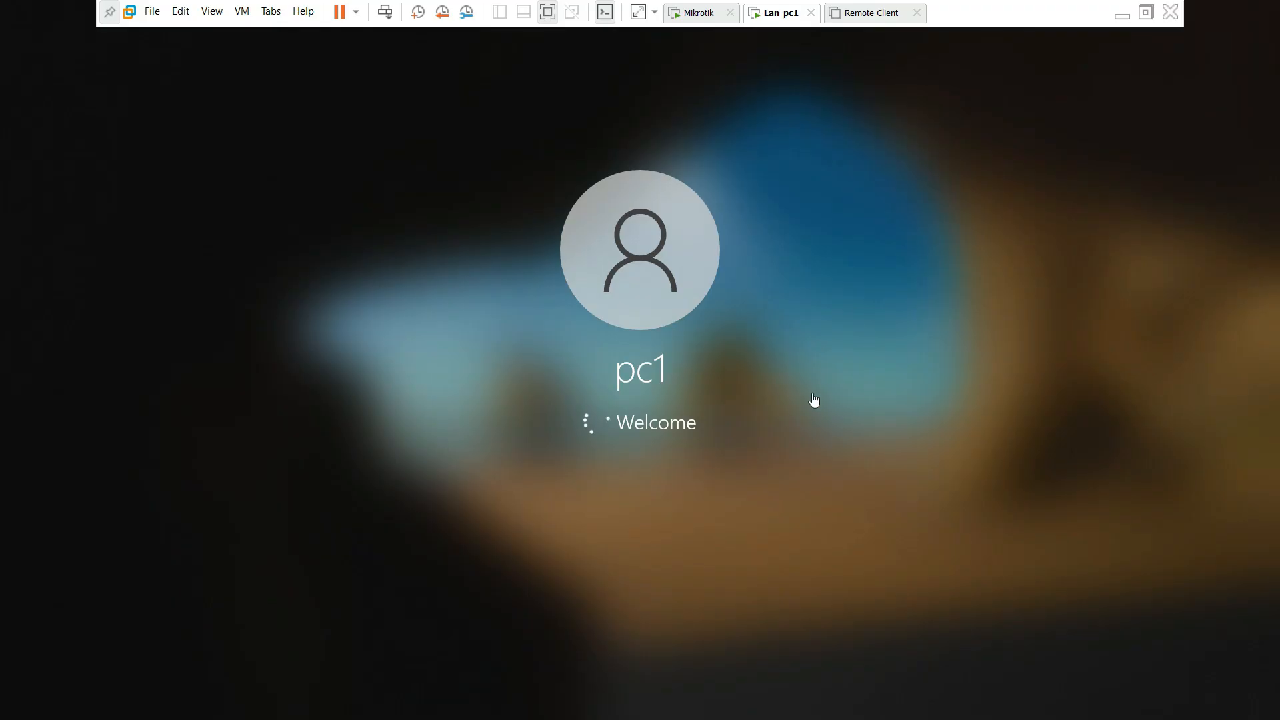
- Open Command Prompt on Lan-pc1 and run ipconfig to display its network configuration
{"action": "key", "text": "super"}
{"action": "type", "text": "cmd"}
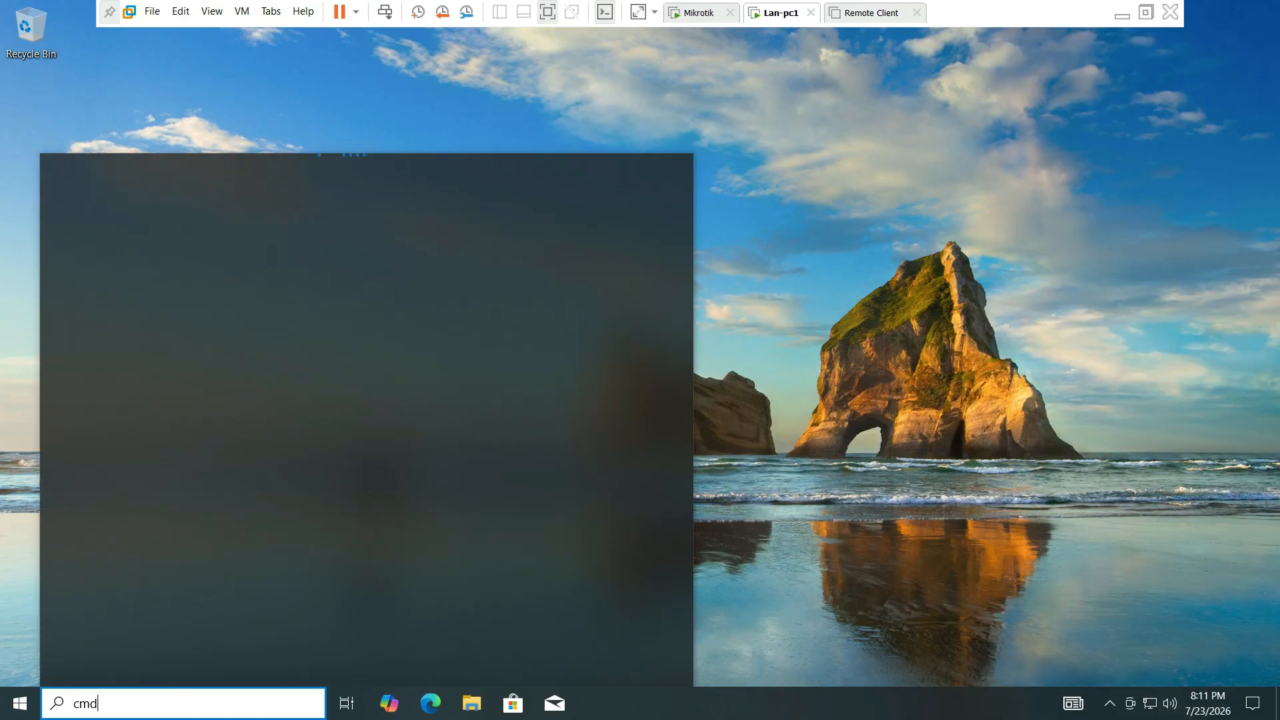
{"action": "key", "text": "Return"}
{"action": "left_click", "coordinate": [178, 201]}
{"action": "type", "text": "ip"}
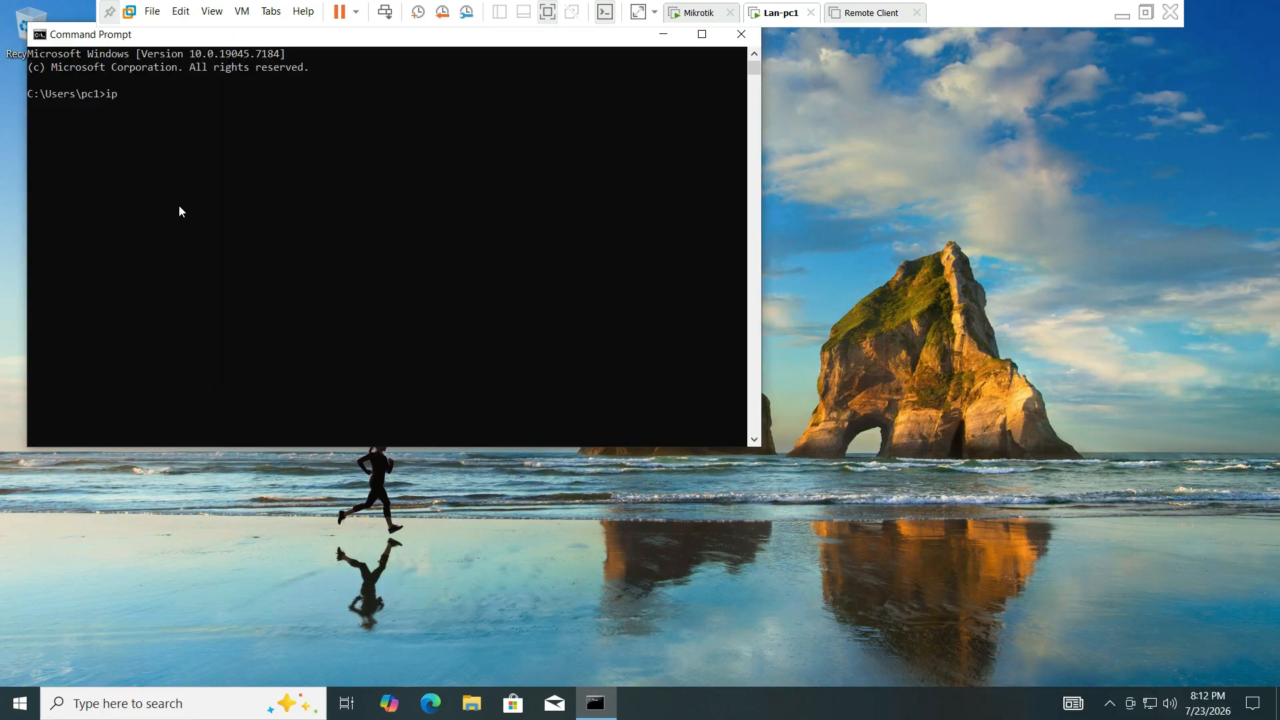
{"action": "type", "text": "config"}
{"action": "key", "text": "Return"}
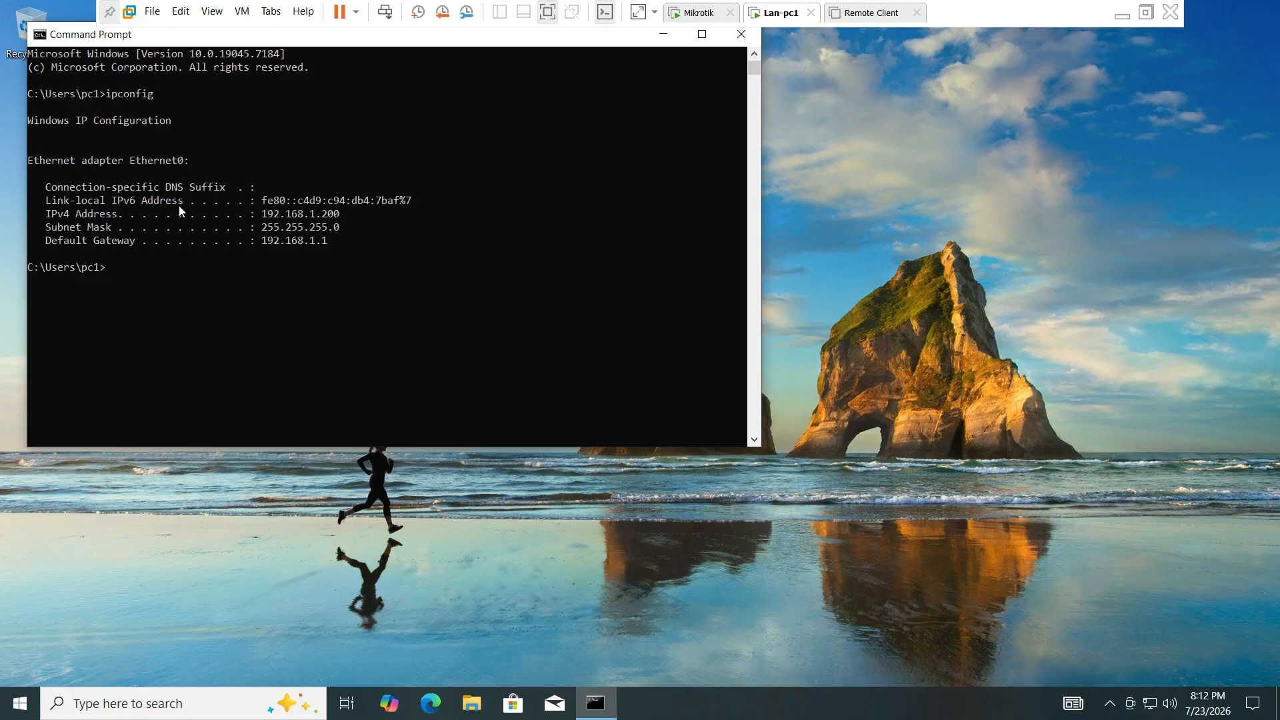
- Examine the IPv4 address and default gateway in the ipconfig output
{"action": "left_click", "coordinate": [282, 213]}
{"action": "left_click_drag", "start_coordinate": [257, 213], "coordinate": [358, 214]}
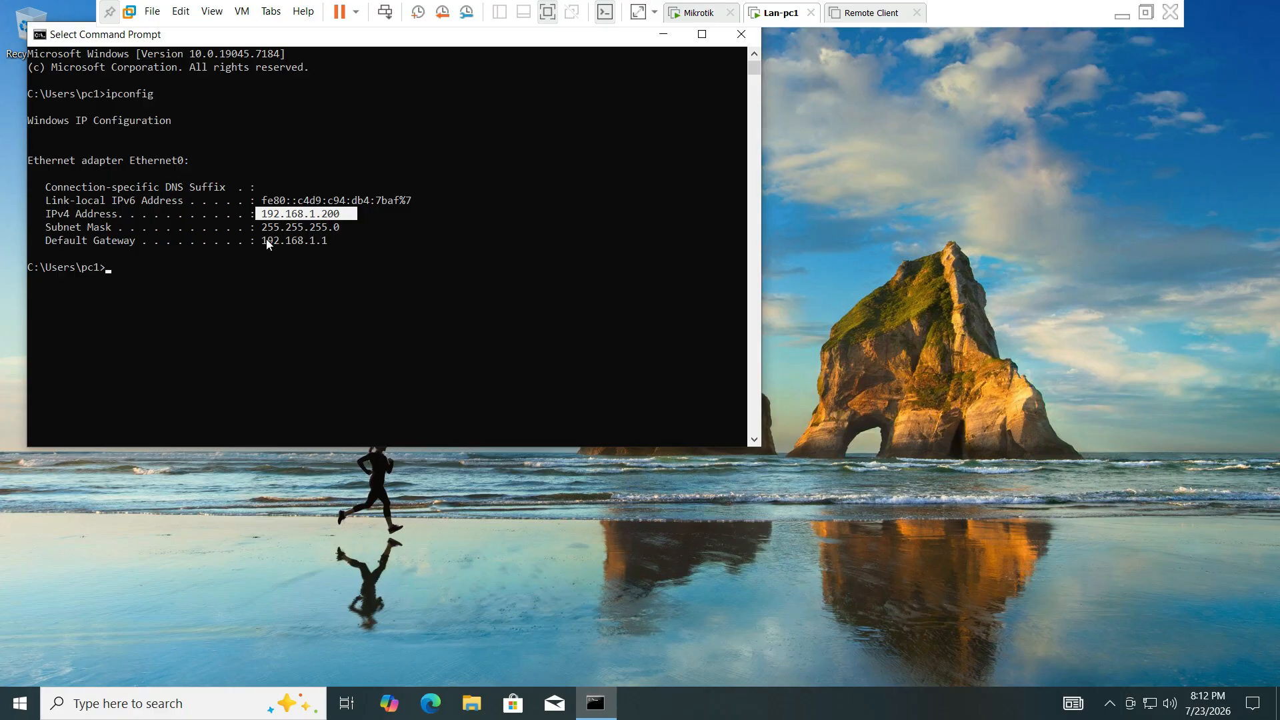
{"action": "left_click_drag", "start_coordinate": [257, 241], "coordinate": [345, 244]}
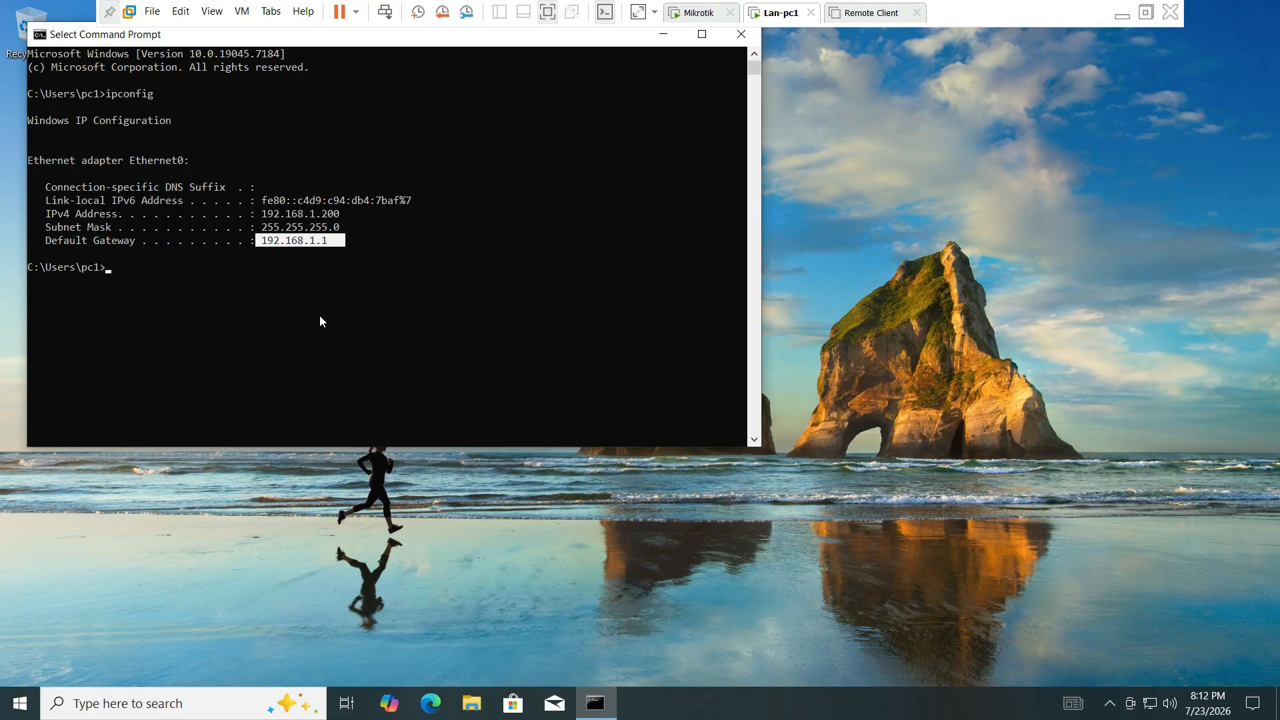
{"action": "right_click", "coordinate": [217, 314]}
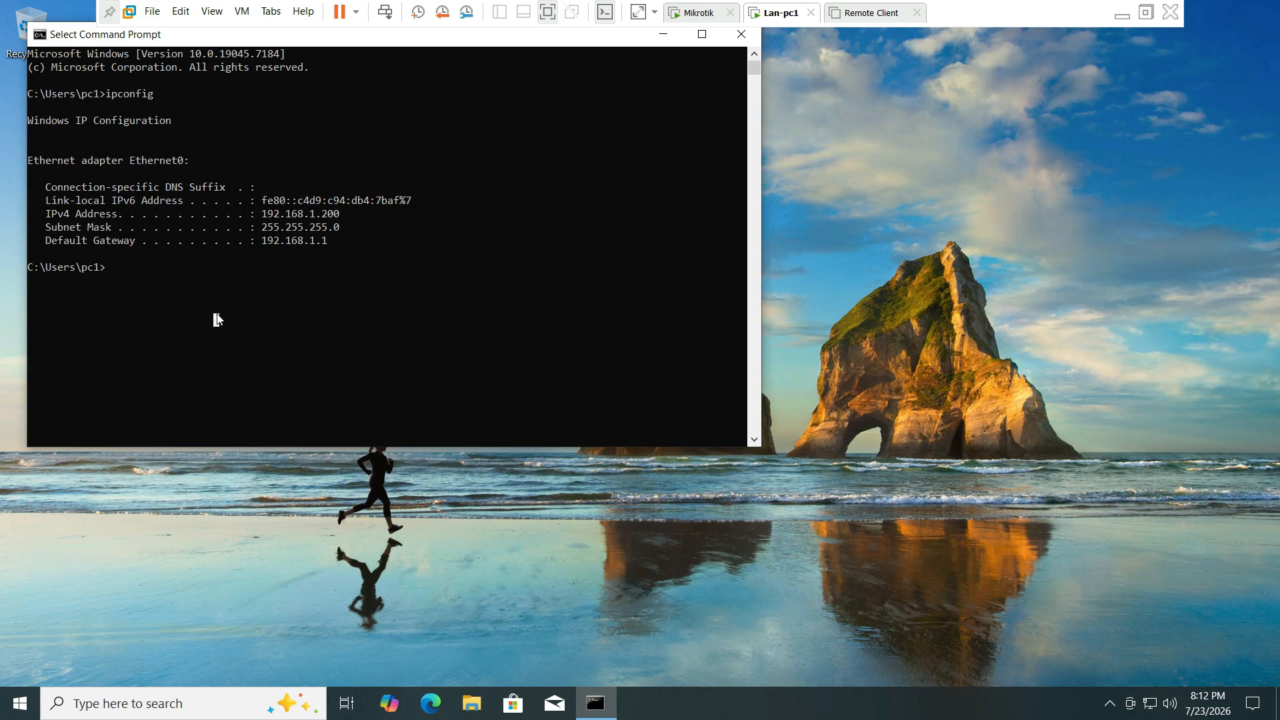
- Ping the gateway 192.168.1.1 and the internet address 1.1.1.1 from Lan-pc1
{"action": "type", "text": "ping 192.168.1.1"}
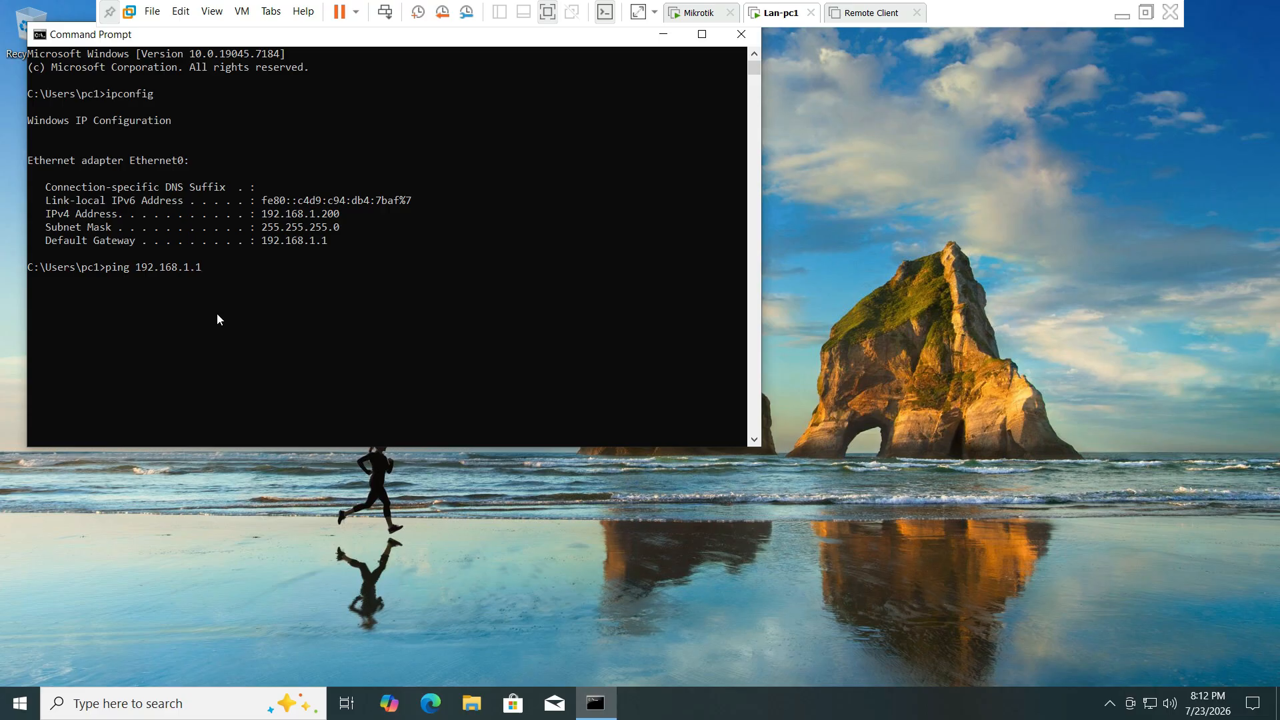
{"action": "key", "text": "Return"}
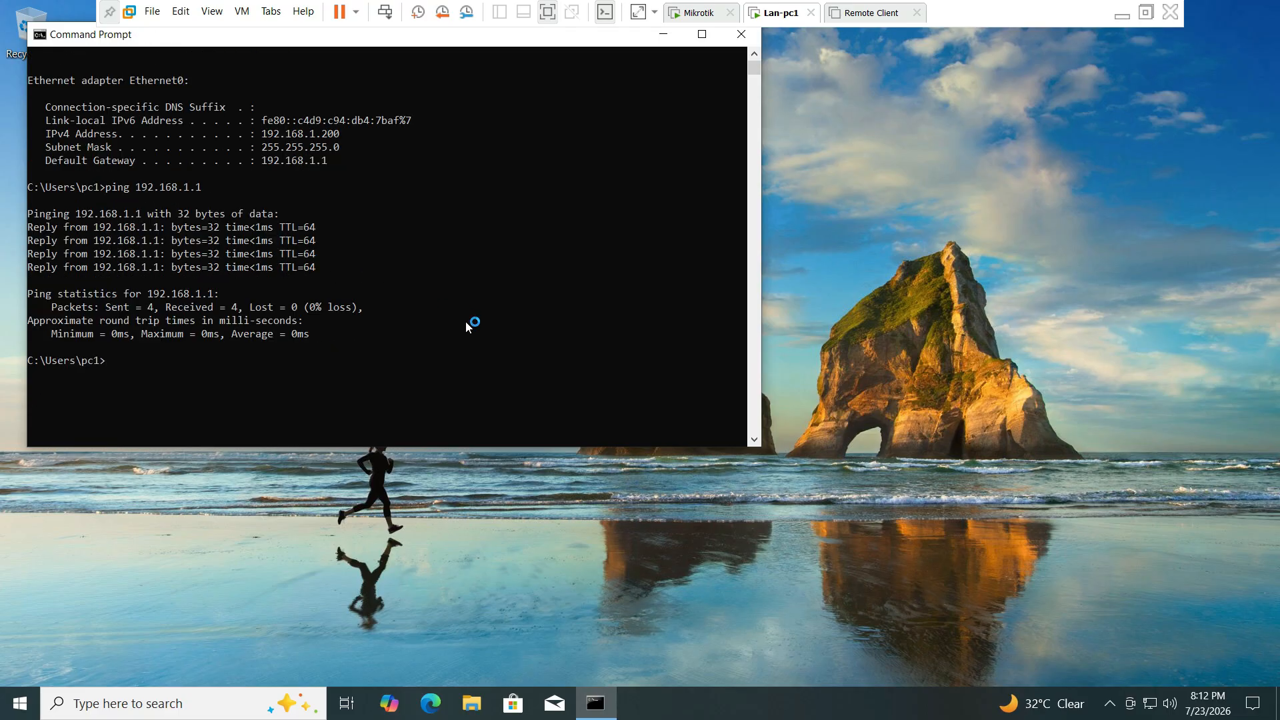
{"action": "type", "text": "ping 1."}
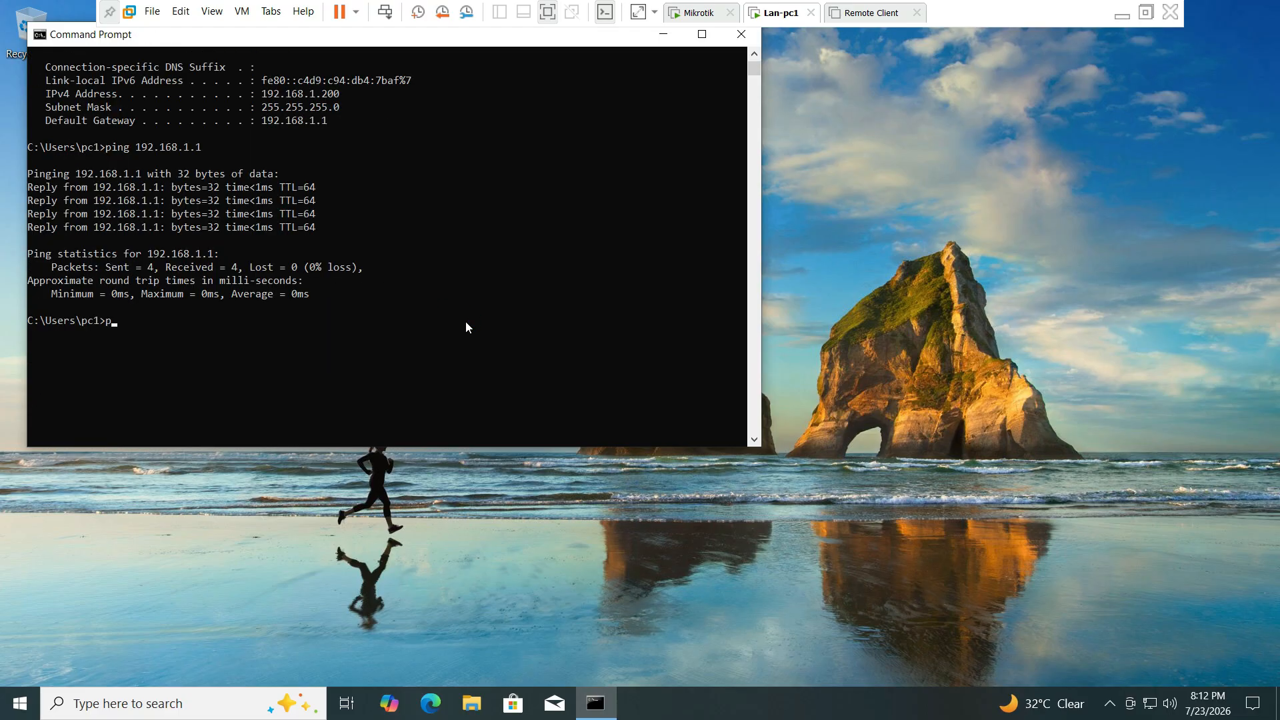
{"action": "type", "text": "1.1.1"}
{"action": "key", "text": "Return"}
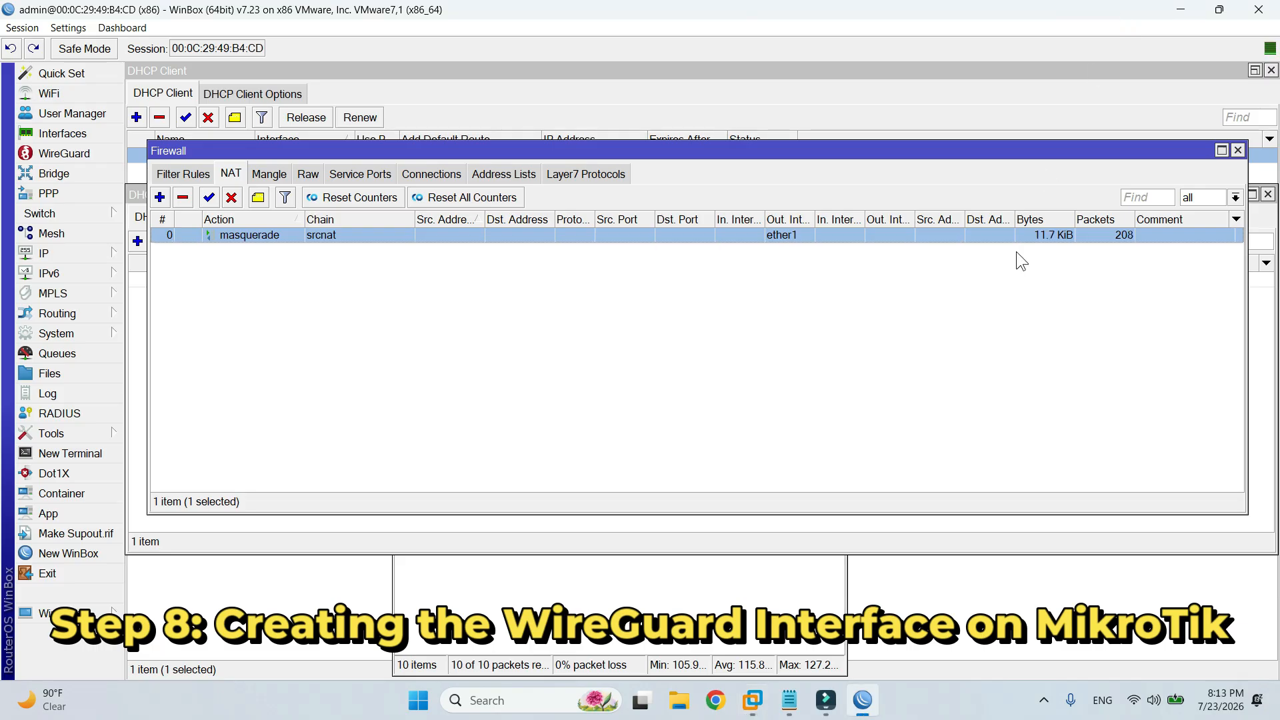
- Create a new WireGuard interface on the MikroTik router and name it WG-NetStrux
{"action": "left_click", "coordinate": [91, 152]}
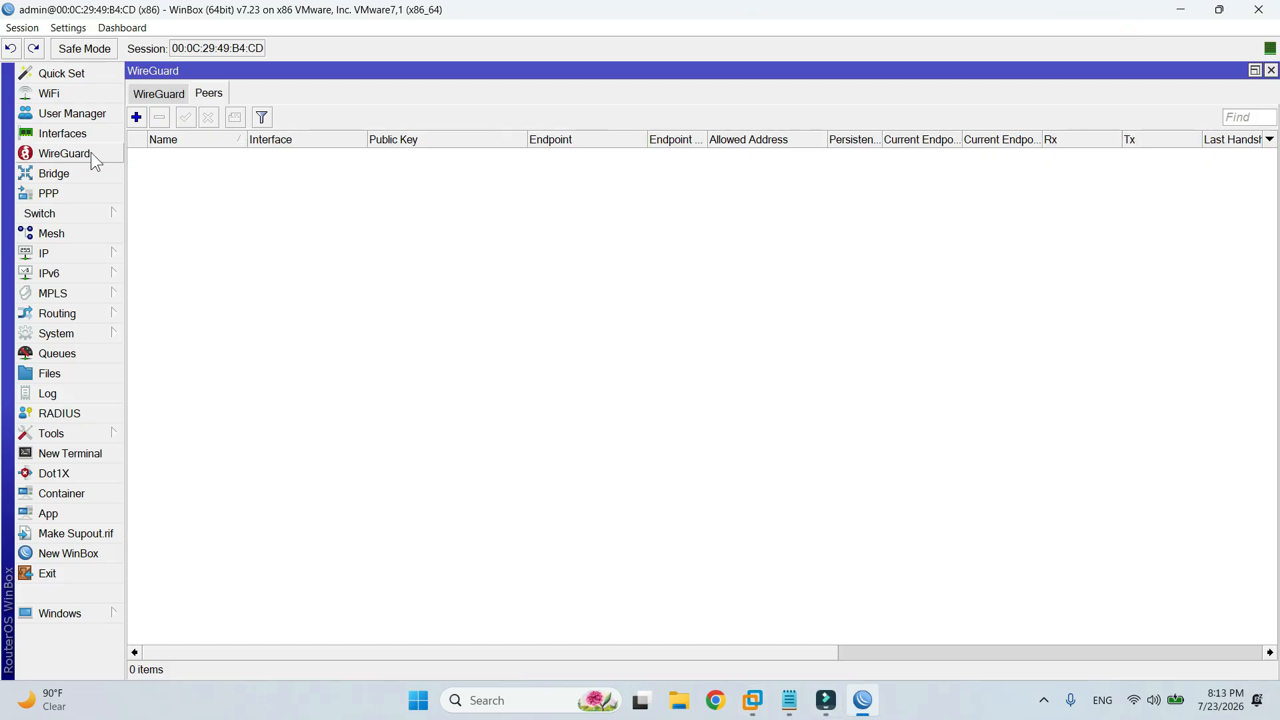
{"action": "left_click", "coordinate": [136, 119]}
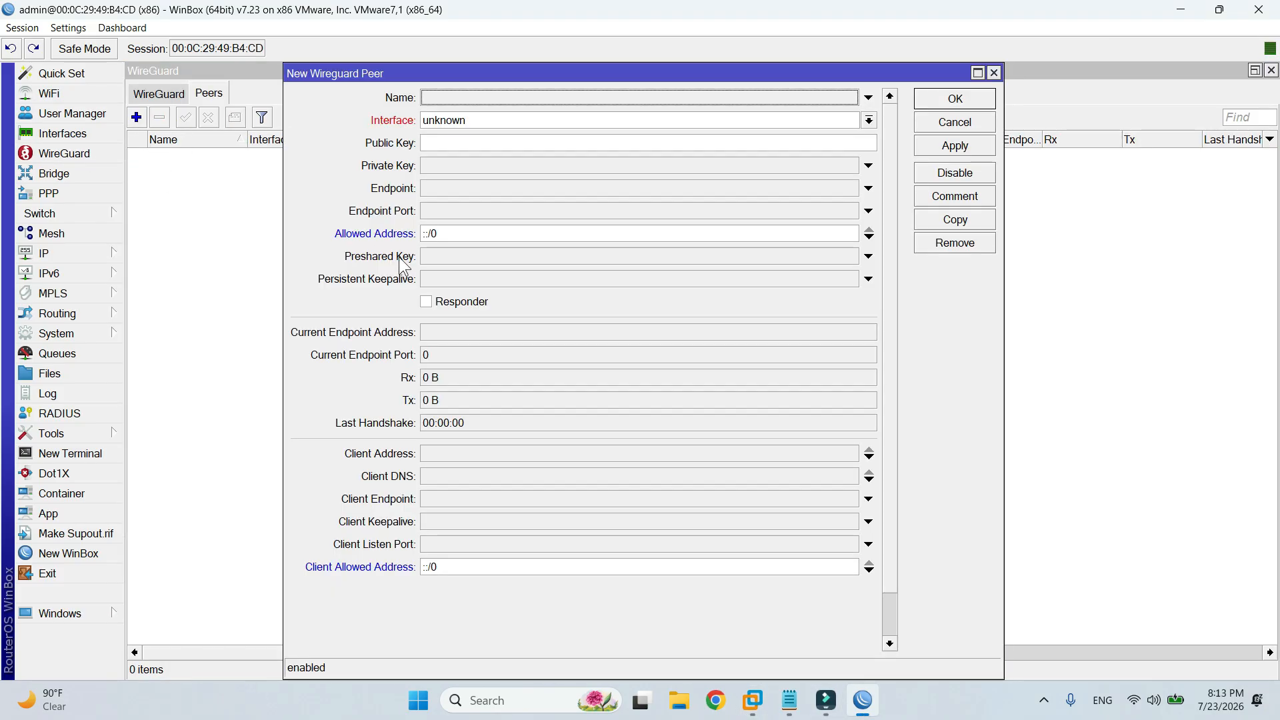
{"action": "left_click", "coordinate": [993, 73]}
{"action": "left_click", "coordinate": [159, 93]}
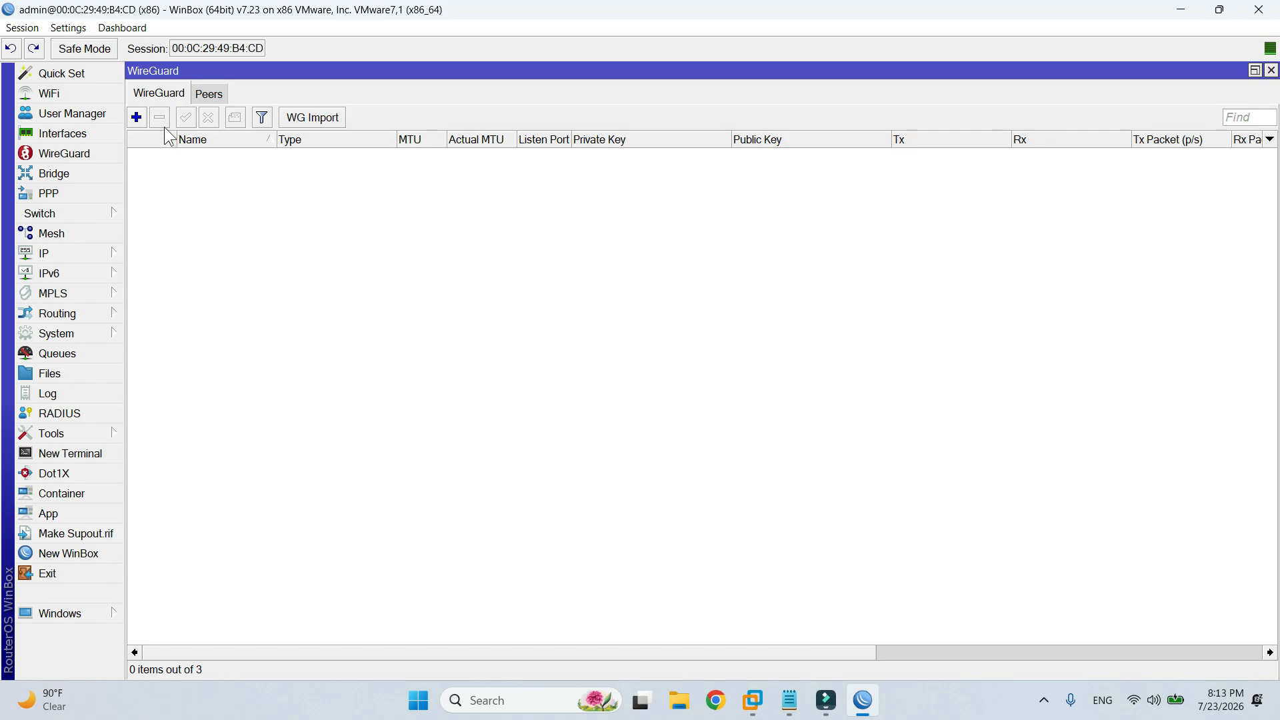
{"action": "left_click", "coordinate": [137, 117]}
{"action": "type", "text": "WG-Net"}
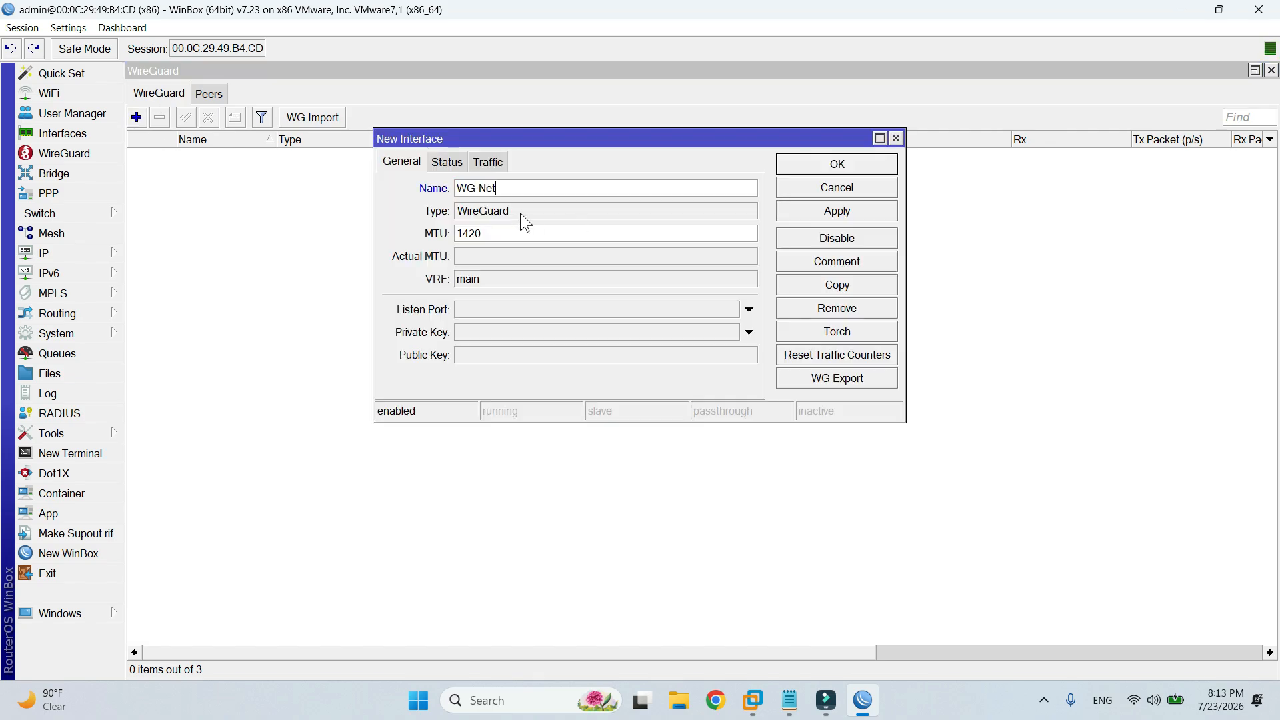
{"action": "type", "text": "Strux"}
- Set the WireGuard interface's listen port to 13231, keep the MTU at 1420 and apply the settings
{"action": "left_click", "coordinate": [491, 309]}
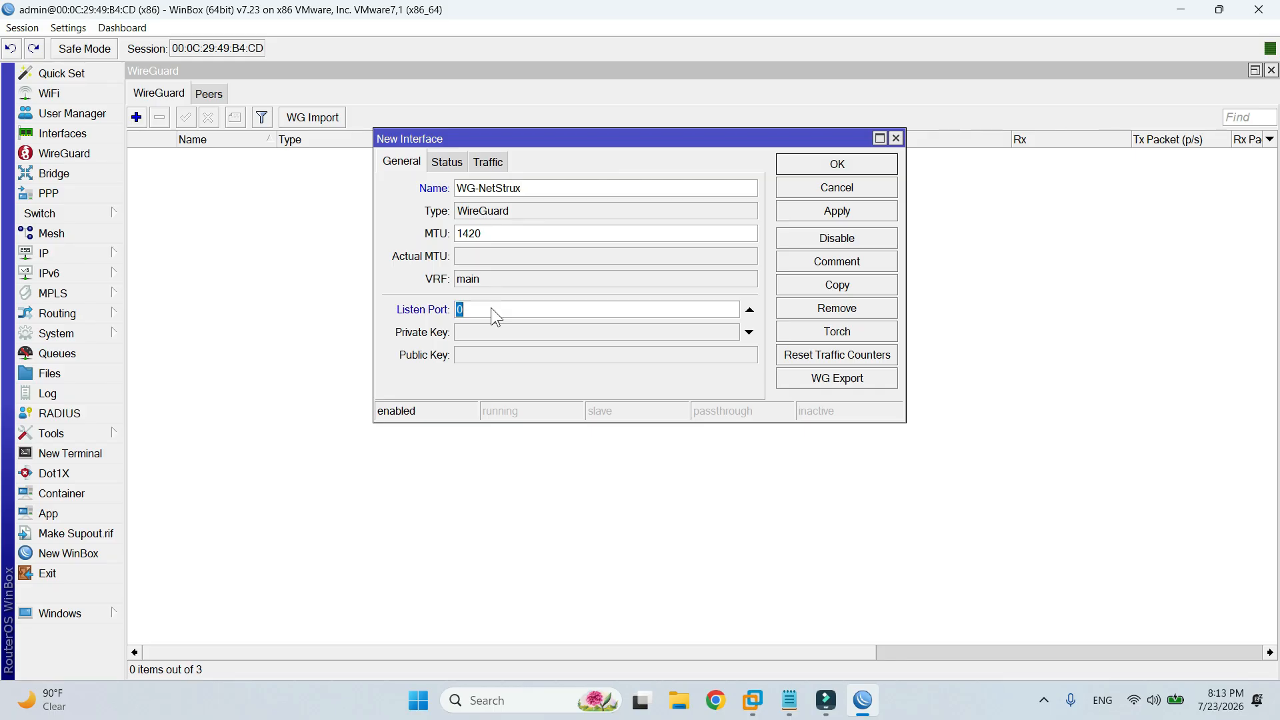
{"action": "type", "text": "13231"}
{"action": "left_click", "coordinate": [514, 228]}
{"action": "left_click_drag", "start_coordinate": [508, 234], "coordinate": [388, 232]}
{"action": "left_click", "coordinate": [843, 210]}
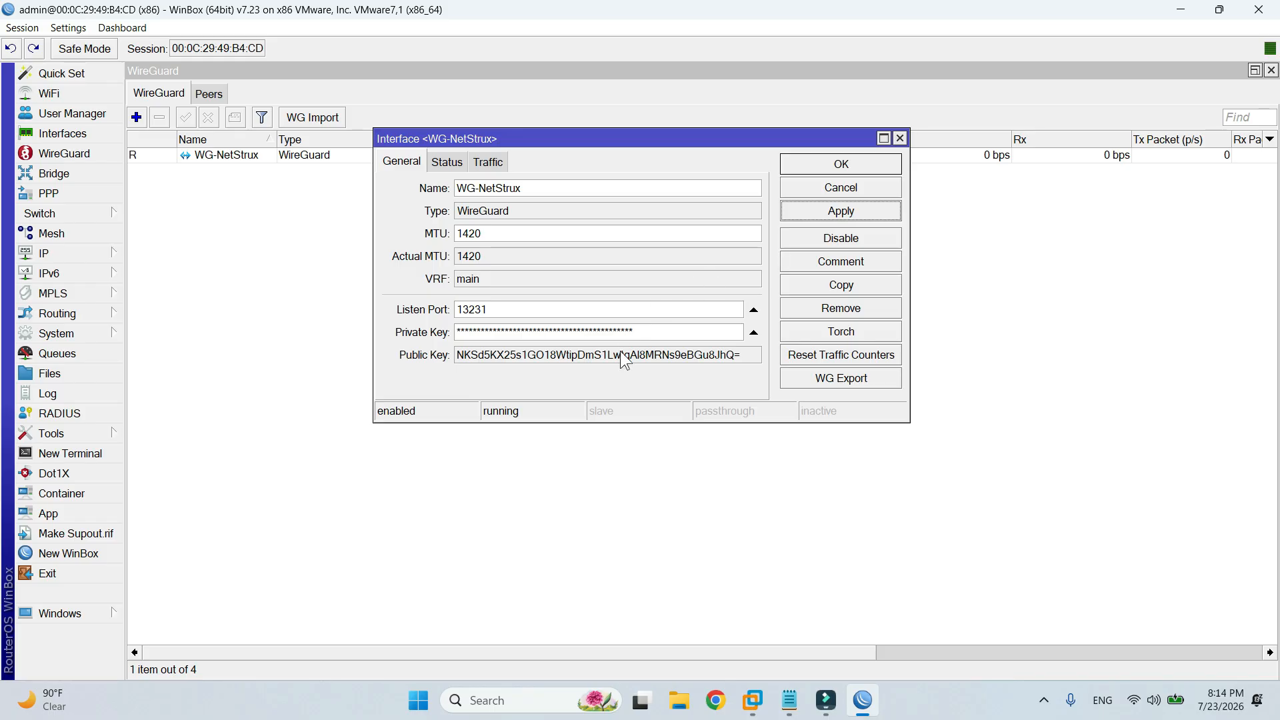
- Copy the WG-NetStrux interface's public key into the empty Public key mikrotik.txt file in Notepad
{"action": "left_click_drag", "start_coordinate": [456, 355], "coordinate": [742, 355]}
{"action": "right_click", "coordinate": [638, 354]}
{"action": "left_click", "coordinate": [678, 363]}
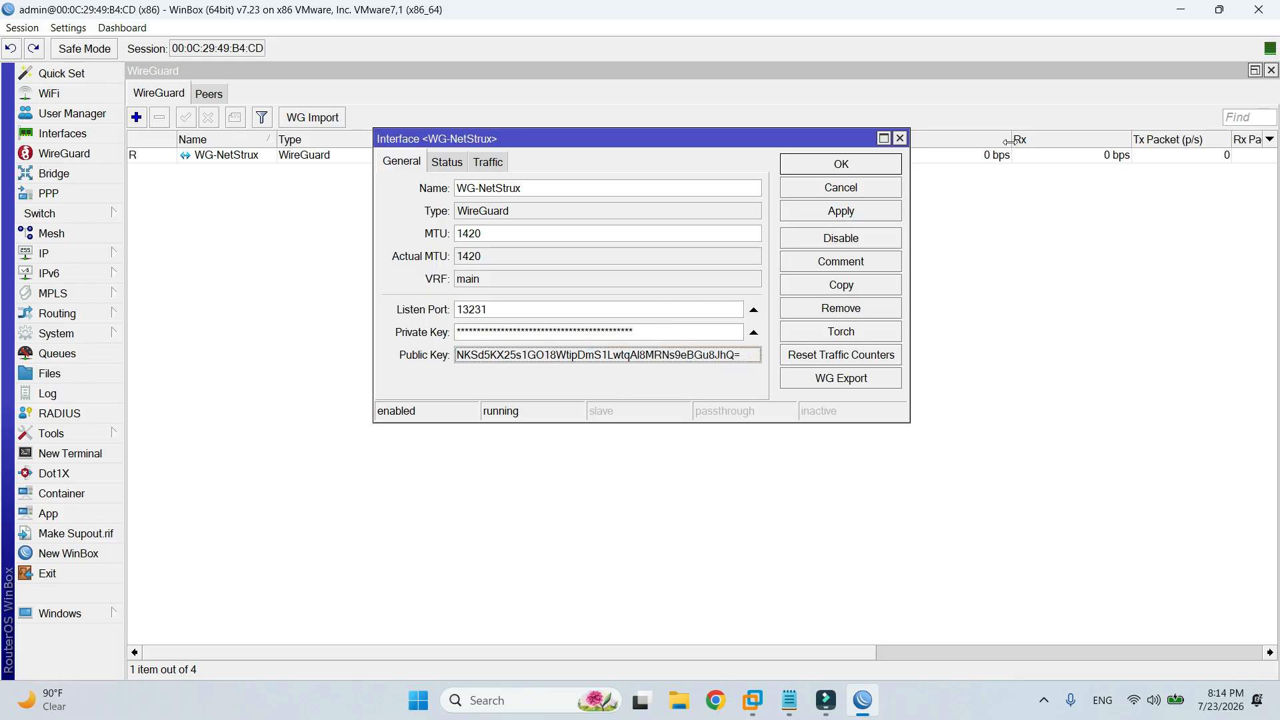
{"action": "left_click", "coordinate": [1181, 9]}
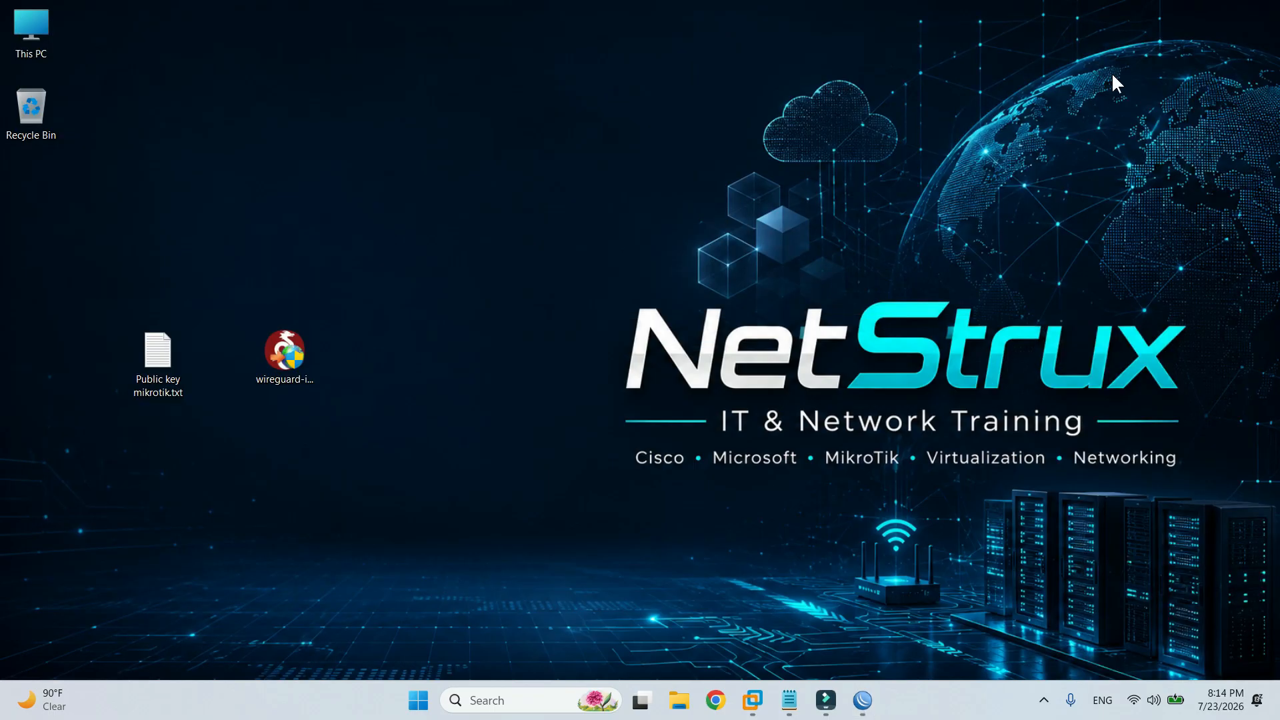
{"action": "left_click", "coordinate": [789, 702]}
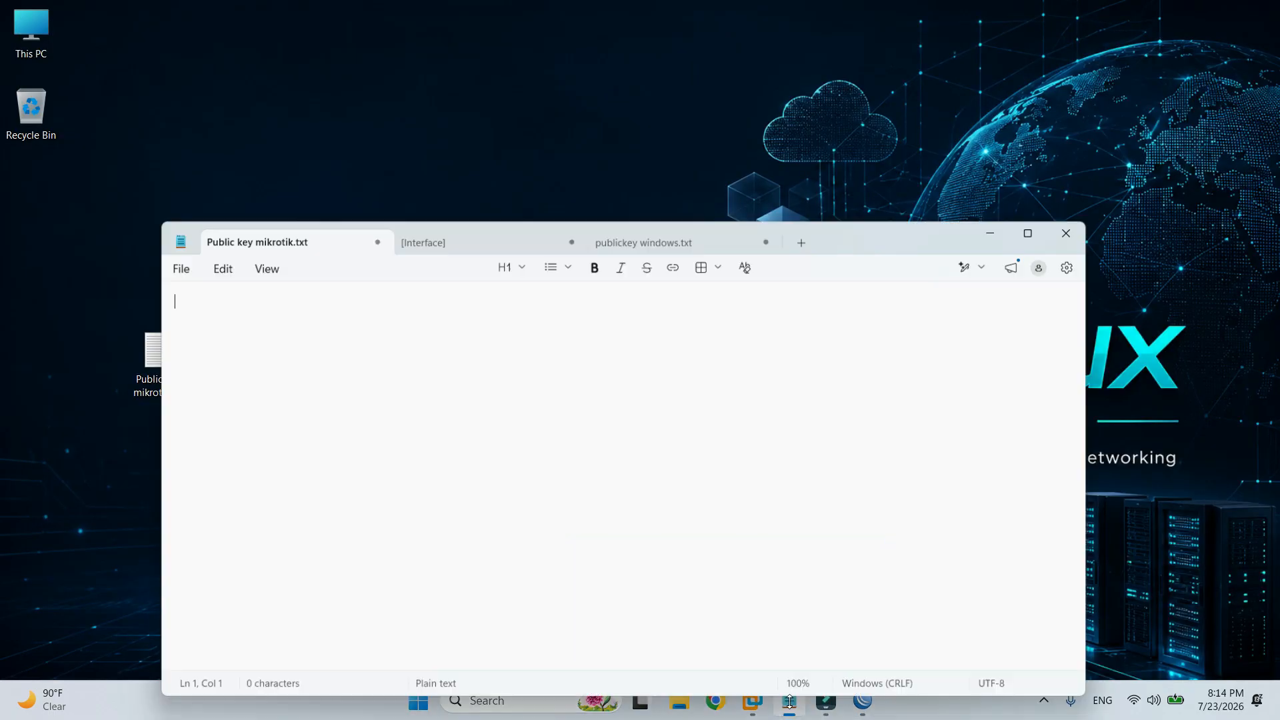
{"action": "right_click", "coordinate": [286, 327]}
{"action": "left_click", "coordinate": [432, 341]}
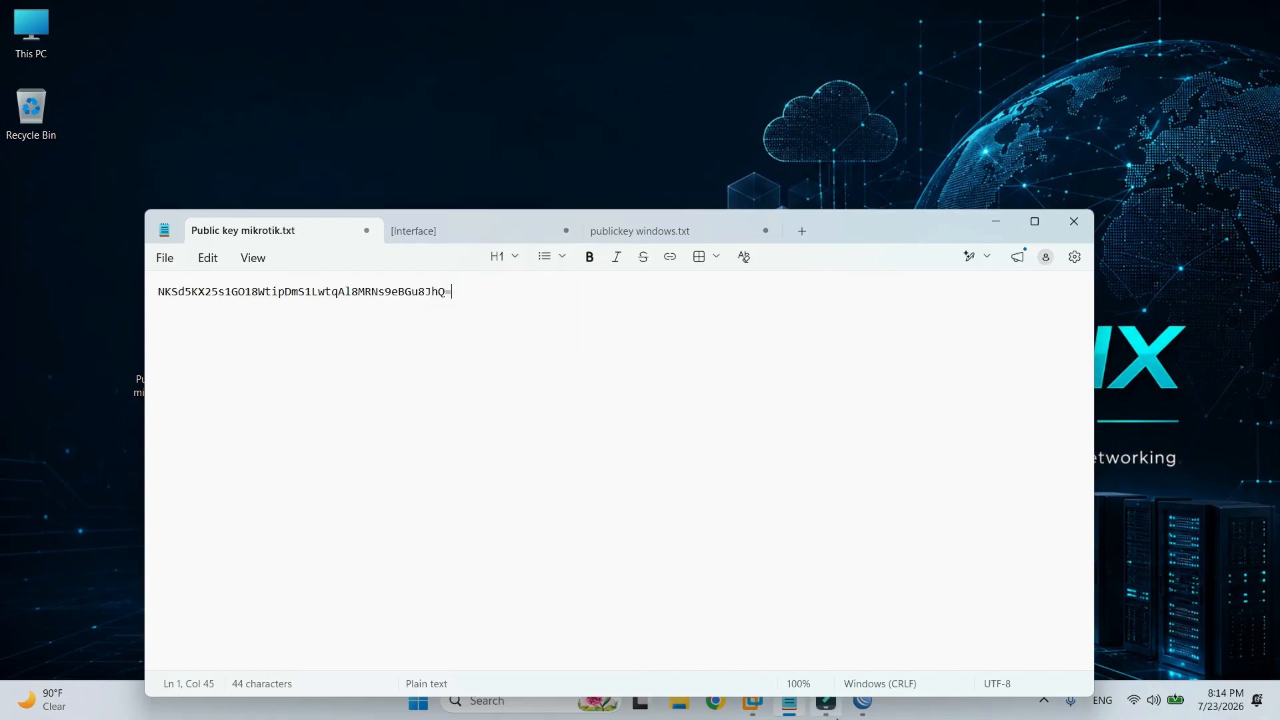
- Put Notepad and VMware away, return to WinBox and confirm the WG-NetStrux interface settings
{"action": "left_click", "coordinate": [789, 700]}
{"action": "left_click", "coordinate": [752, 702]}
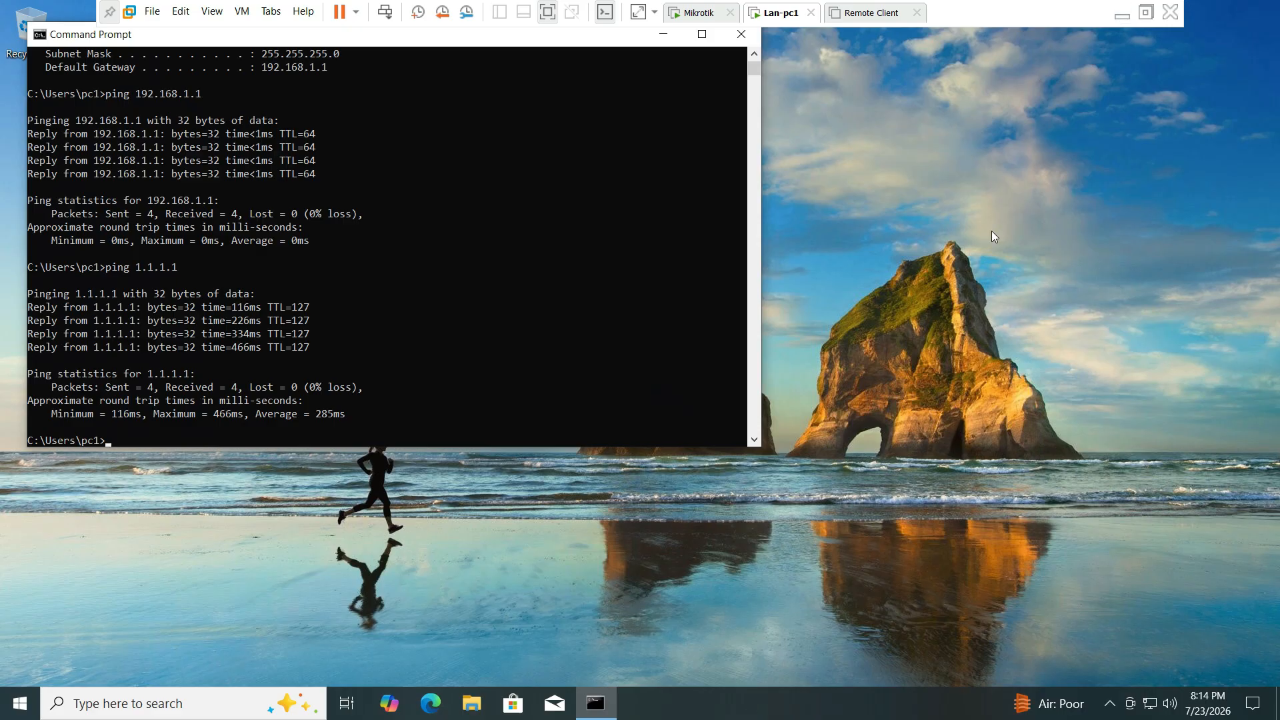
{"action": "left_click", "coordinate": [1127, 16]}
{"action": "left_click", "coordinate": [825, 700]}
{"action": "left_click", "coordinate": [820, 708]}
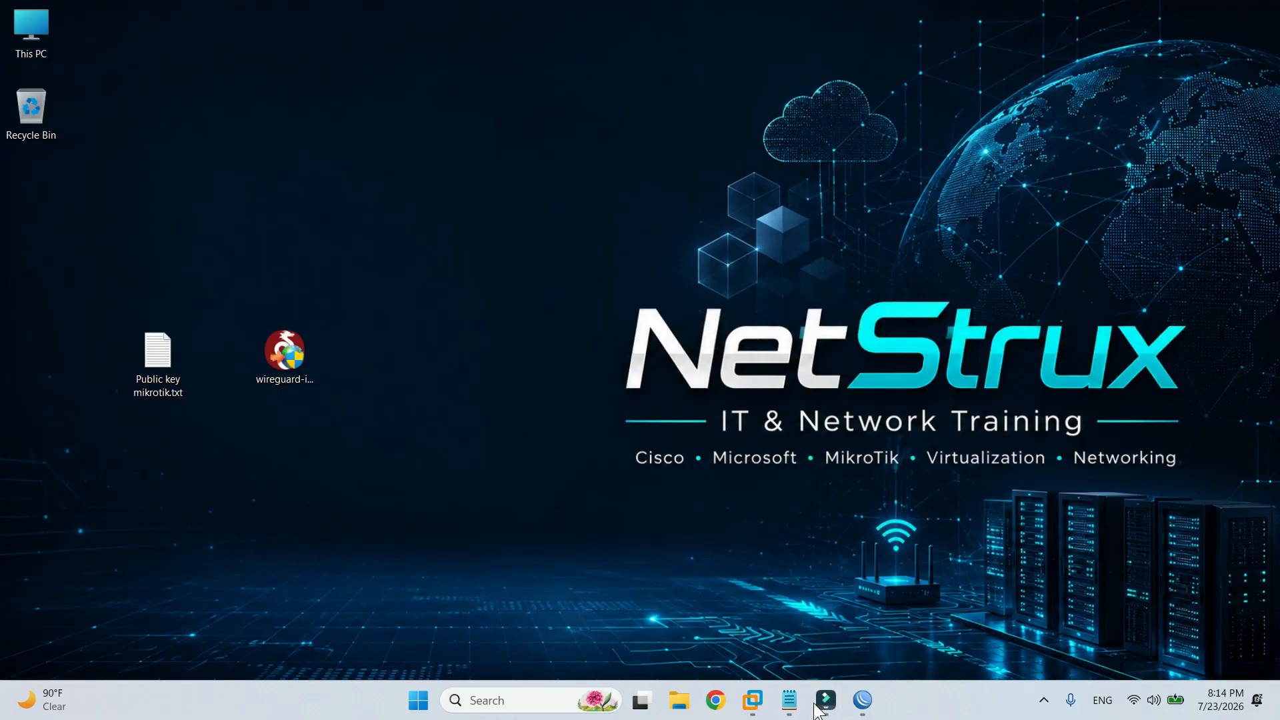
{"action": "mouse_move", "coordinate": [766, 707]}
{"action": "left_click", "coordinate": [863, 700]}
{"action": "left_click", "coordinate": [846, 164]}
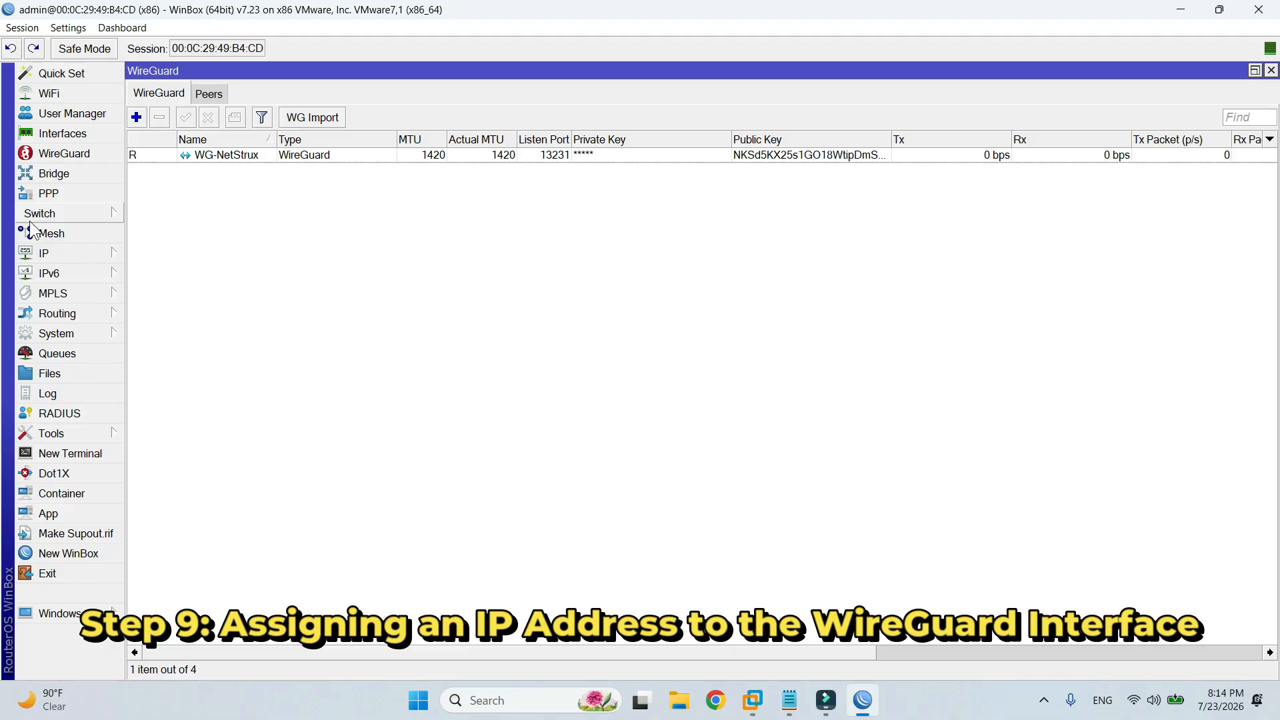
- Add the IP address 10.10.10.1/24 on the WG-NetStrux interface and save it
{"action": "left_click", "coordinate": [93, 255]}
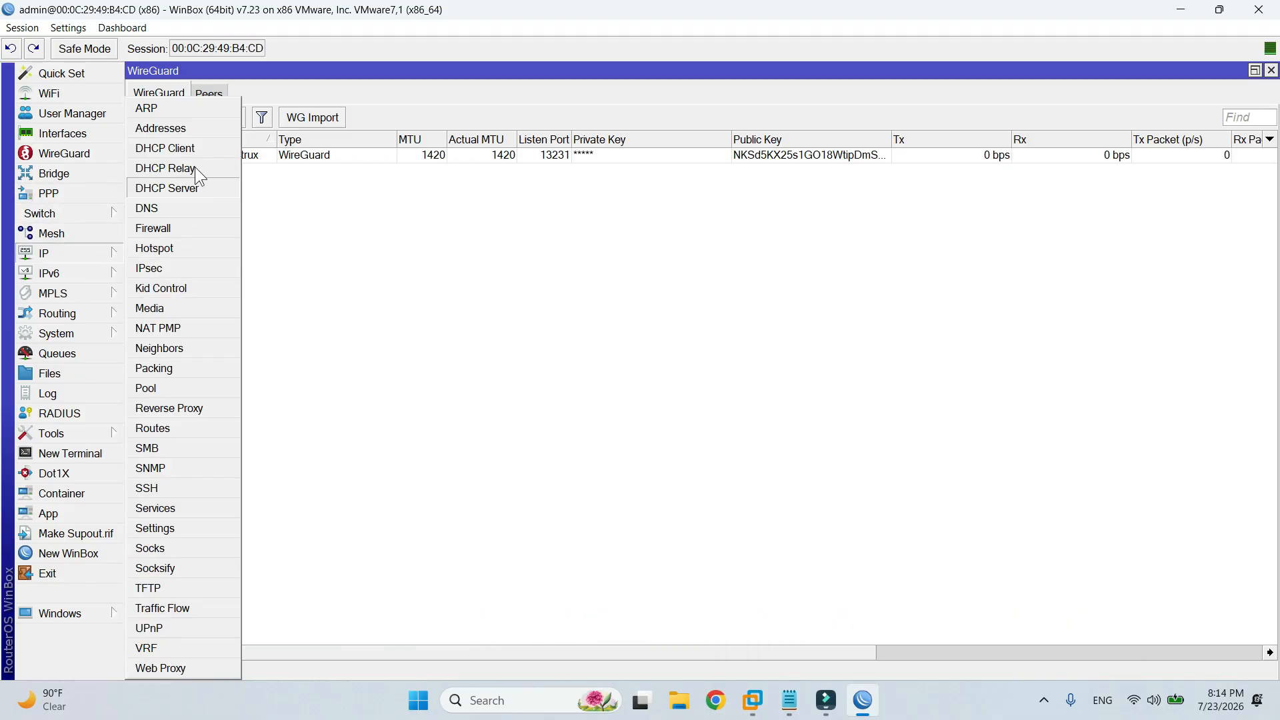
{"action": "left_click", "coordinate": [191, 127]}
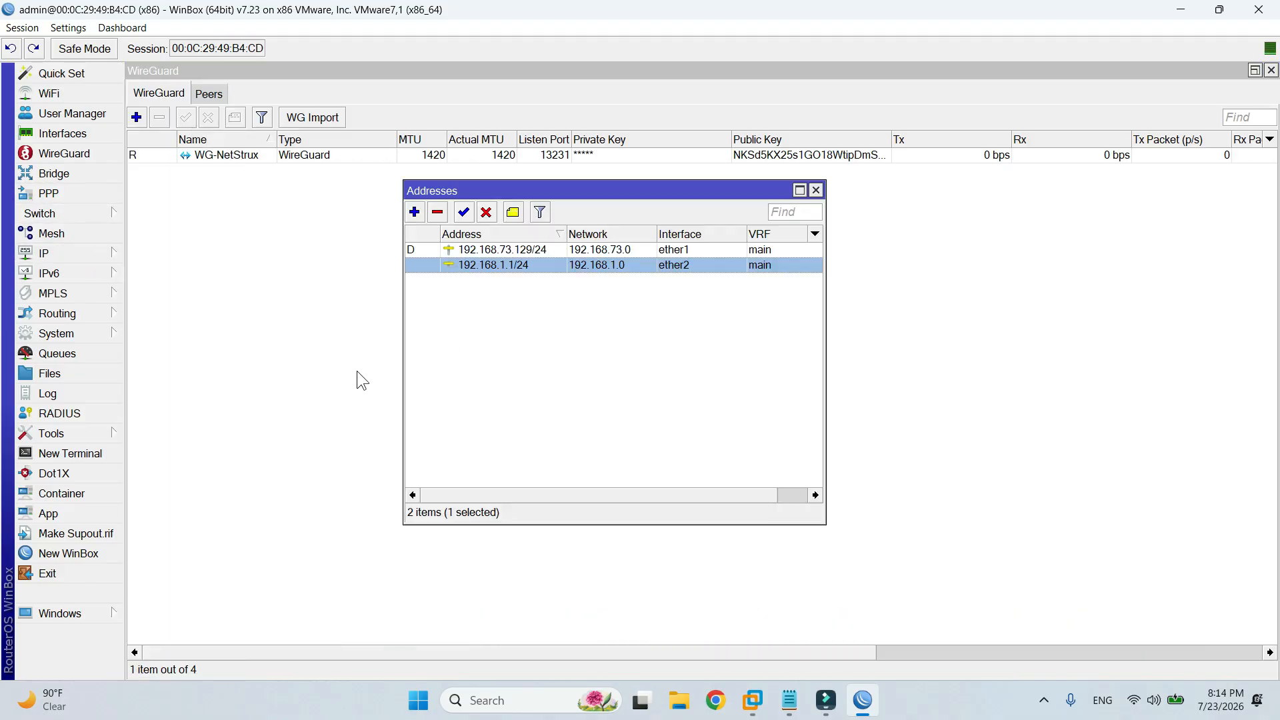
{"action": "left_click", "coordinate": [414, 213]}
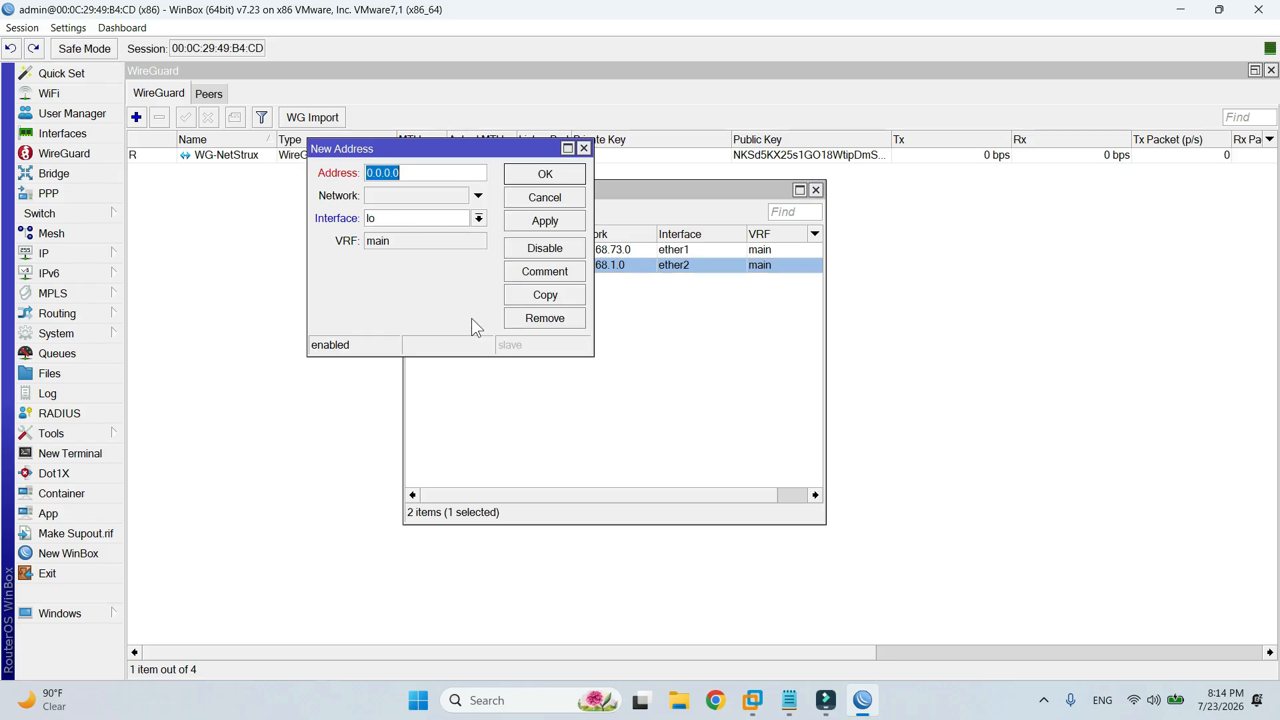
{"action": "type", "text": "10.10.10.1/24"}
{"action": "left_click", "coordinate": [478, 222]}
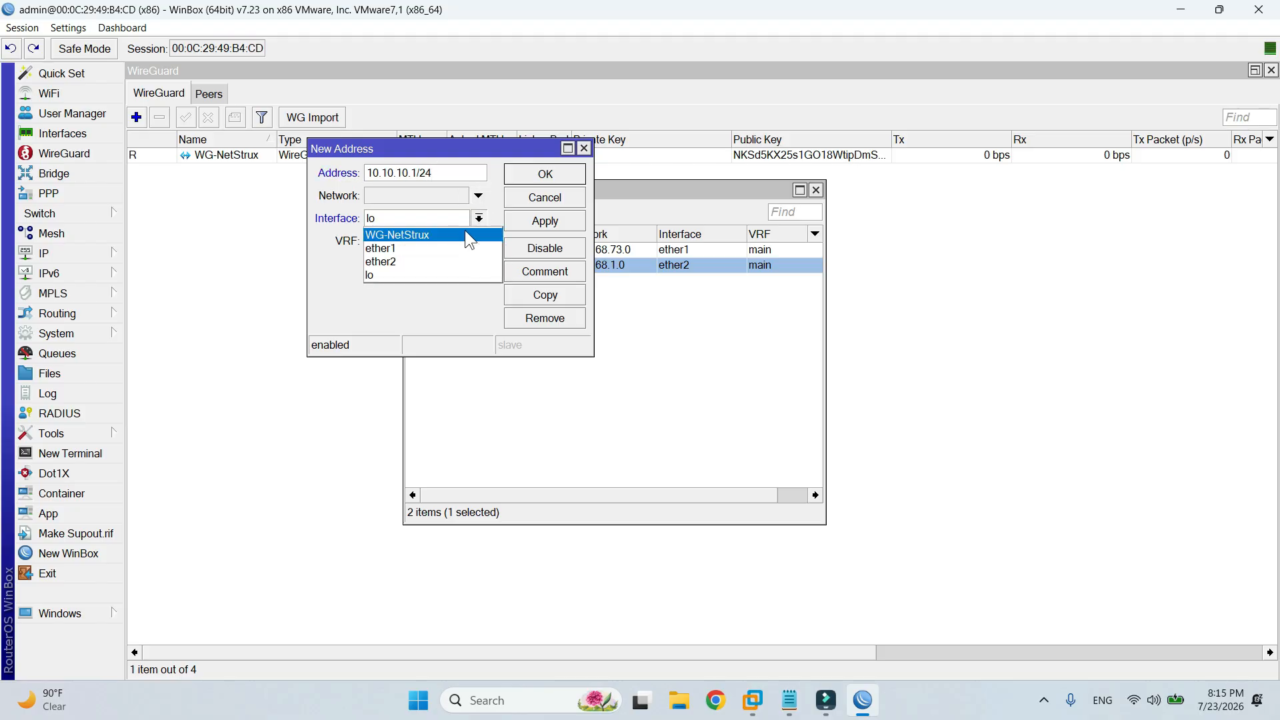
{"action": "left_click", "coordinate": [465, 230]}
{"action": "left_click", "coordinate": [545, 220]}
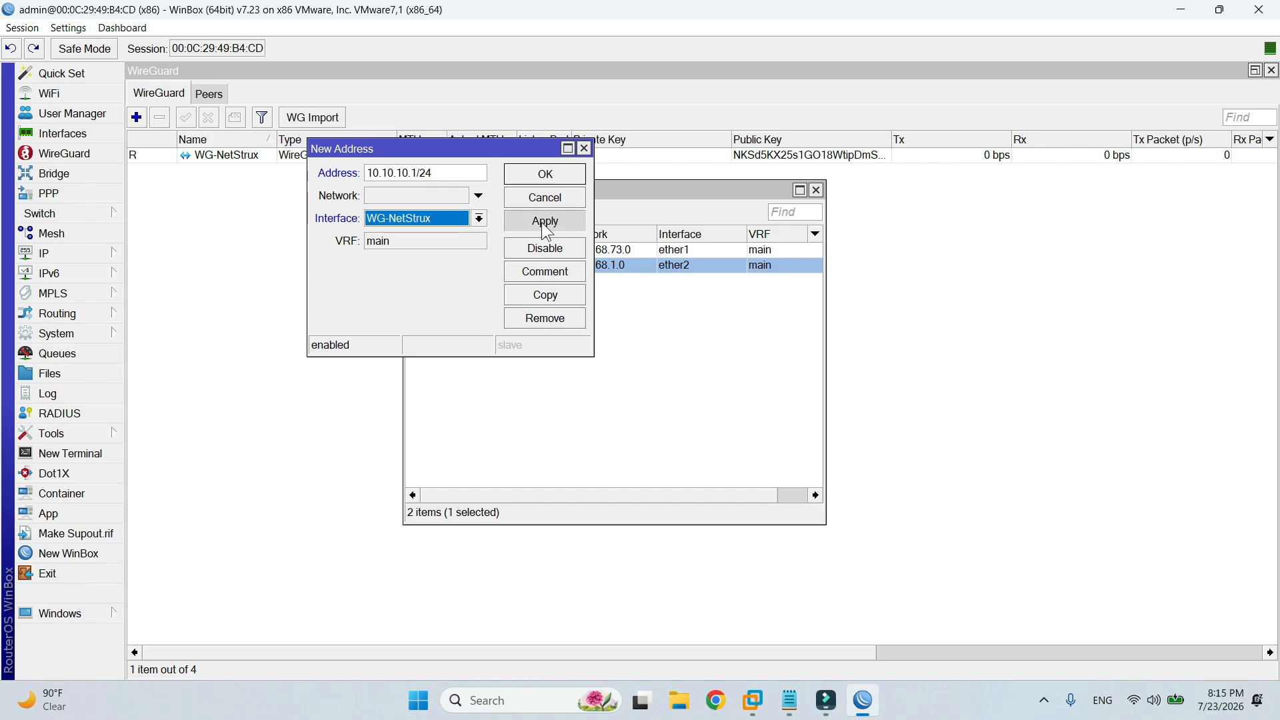
{"action": "left_click", "coordinate": [555, 174]}
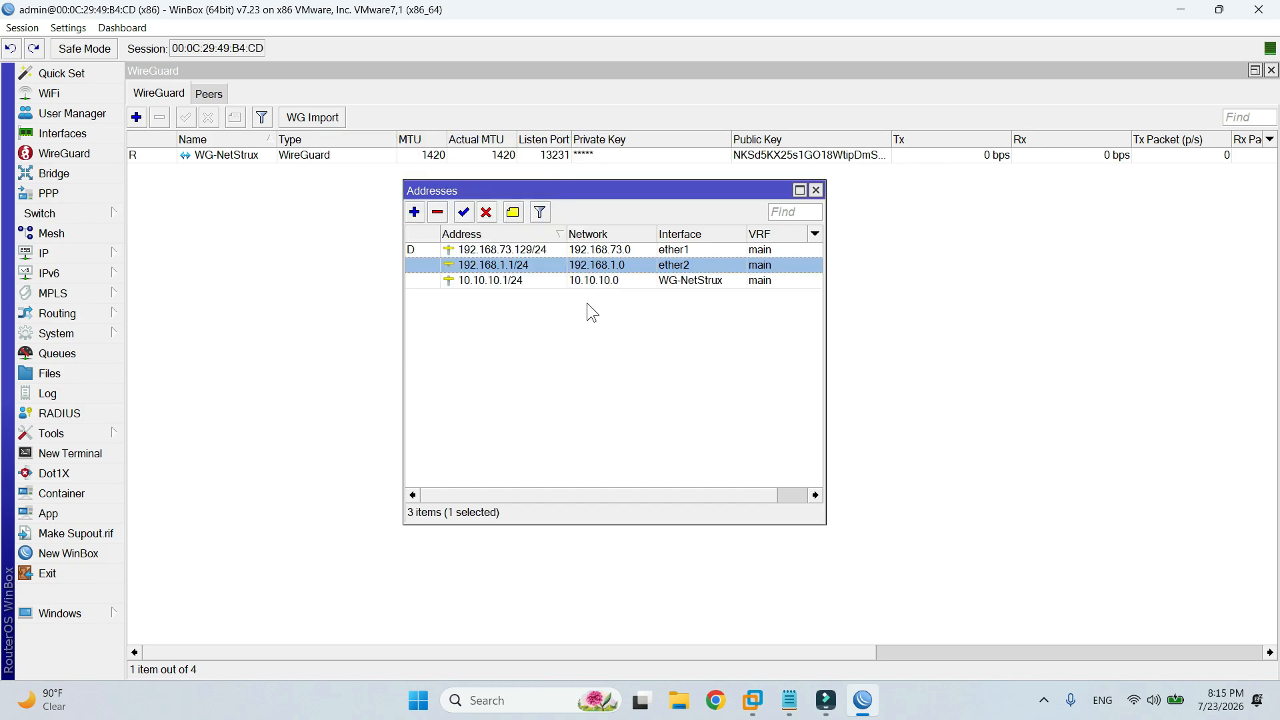
- Switch from WinBox to the Remote Client virtual machine in VMware and open a Command Prompt there
{"action": "left_click", "coordinate": [599, 280]}
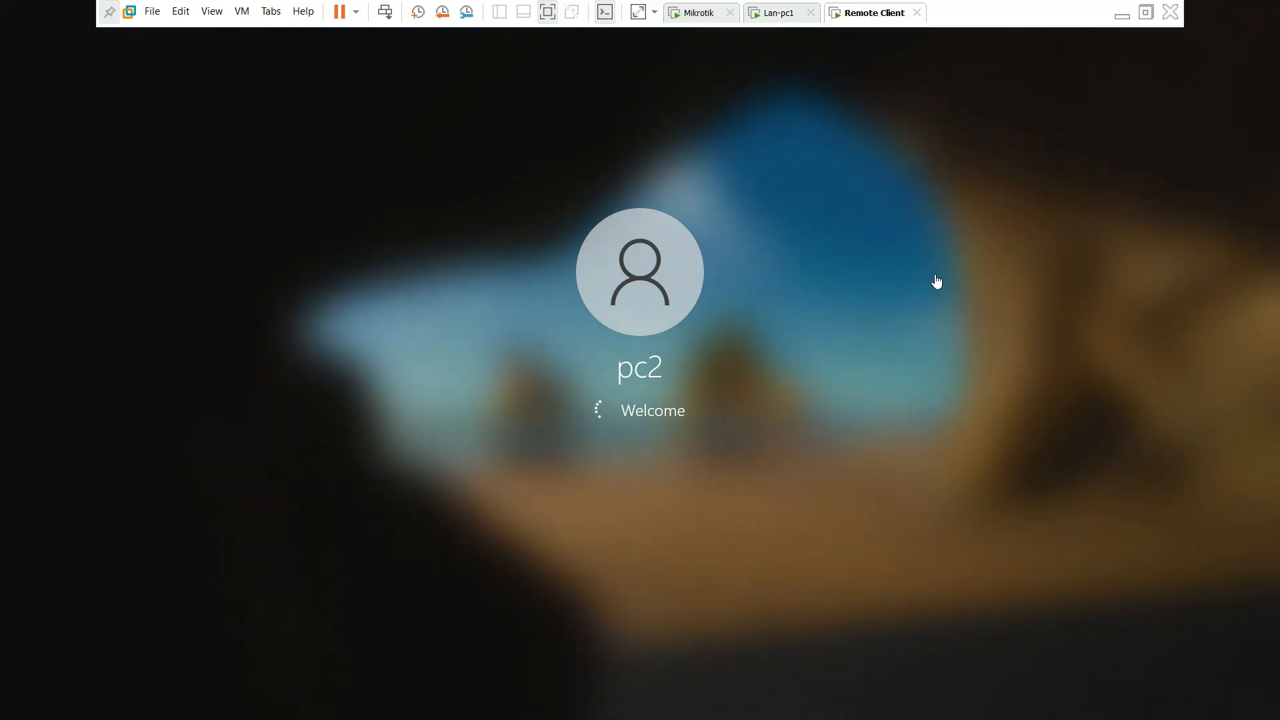
{"action": "key", "text": "super"}
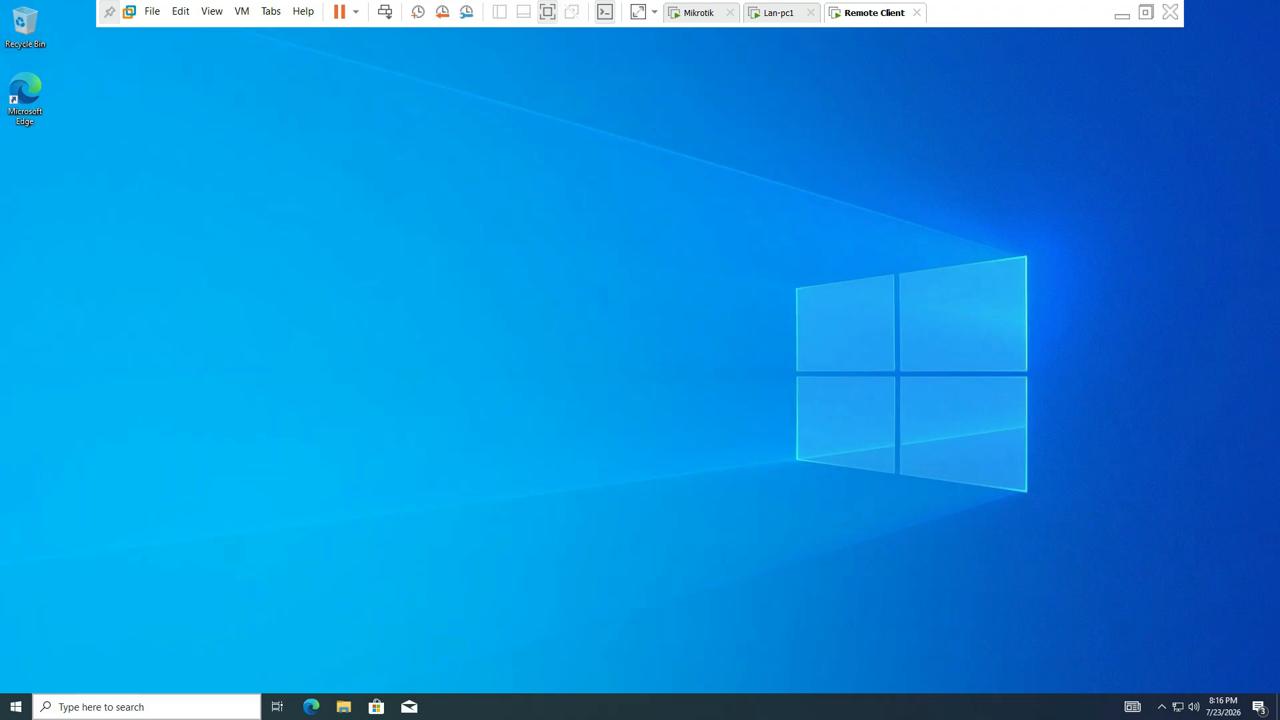
{"action": "type", "text": "cmd"}
{"action": "left_click", "coordinate": [775, 401]}
{"action": "left_click", "coordinate": [87, 710]}
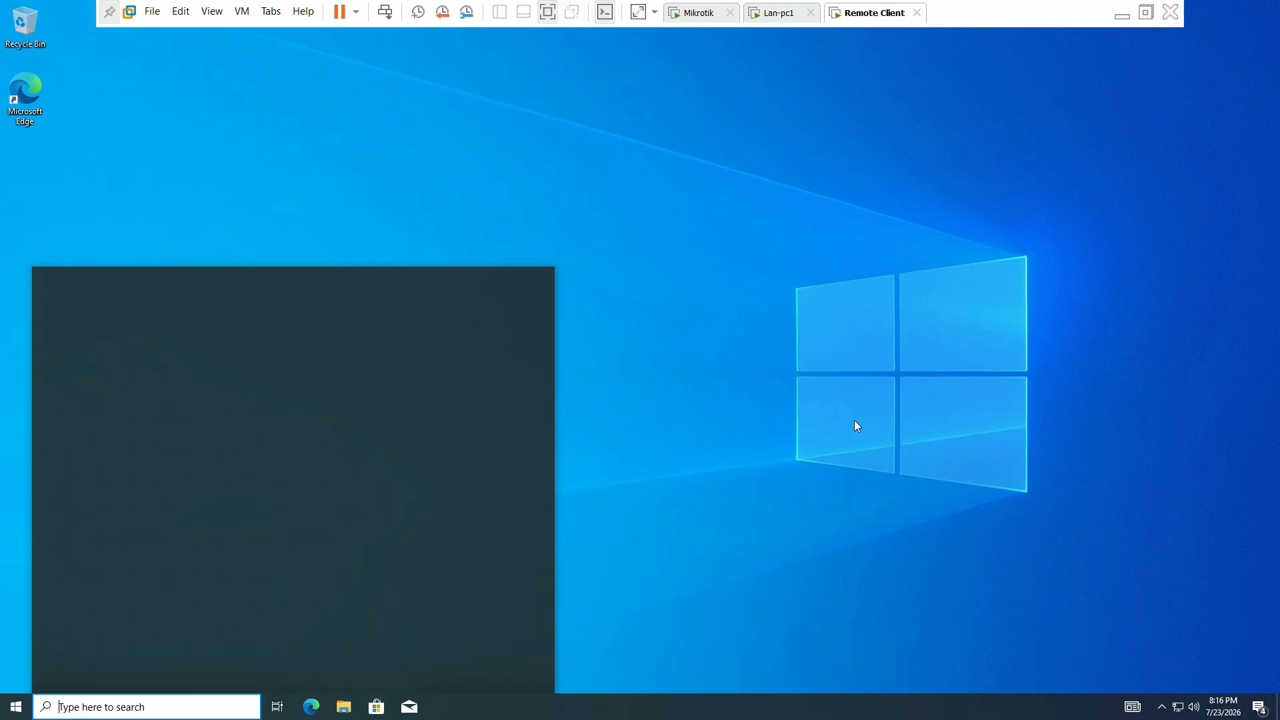
{"action": "type", "text": "cmd"}
{"action": "key", "text": "Return"}
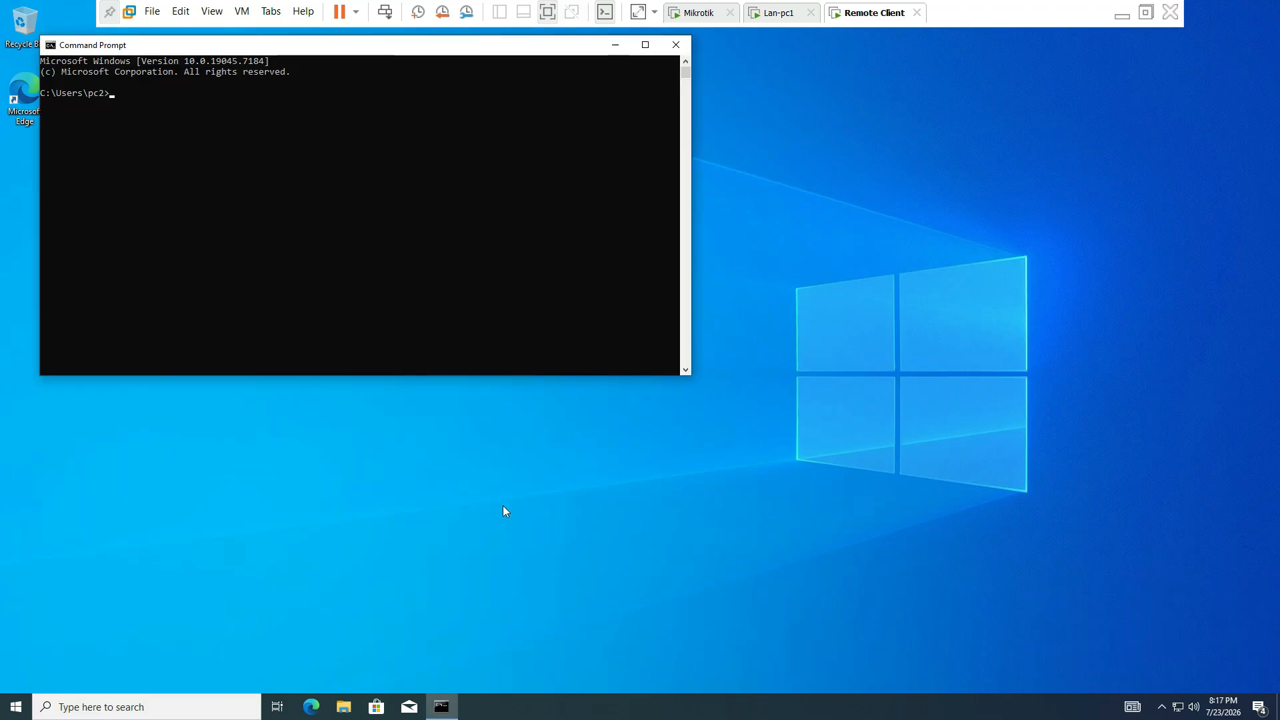
- Run ipconfig on the remote client and check its IPv4 address and default gateway
{"action": "type", "text": "ipconfig"}
{"action": "key", "text": "Return"}
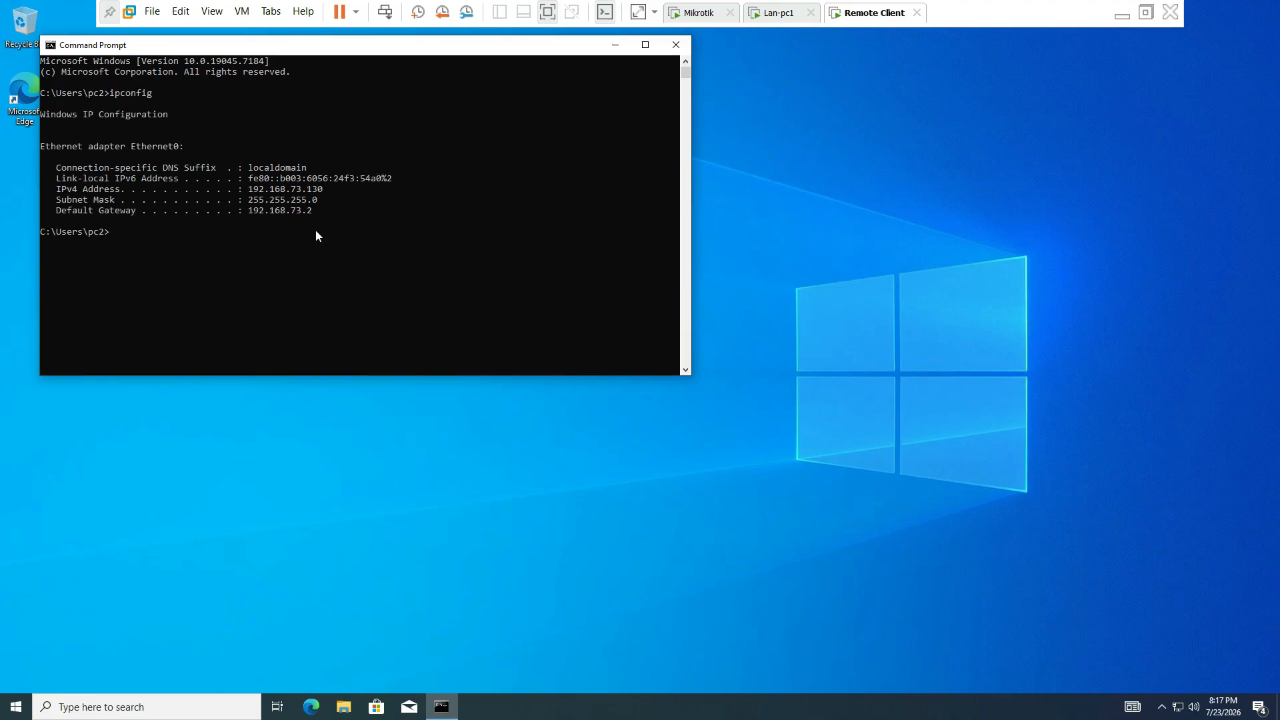
{"action": "left_click_drag", "start_coordinate": [243, 189], "coordinate": [323, 190]}
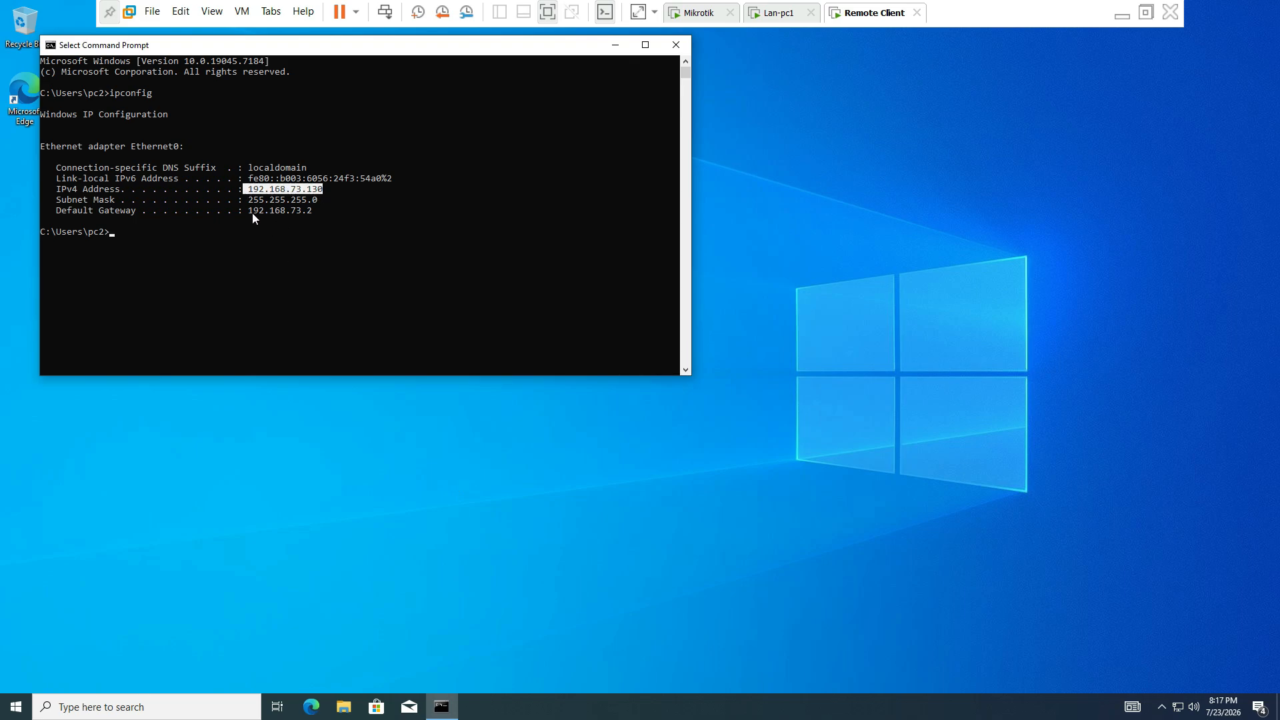
{"action": "left_click_drag", "start_coordinate": [247, 210], "coordinate": [318, 211]}
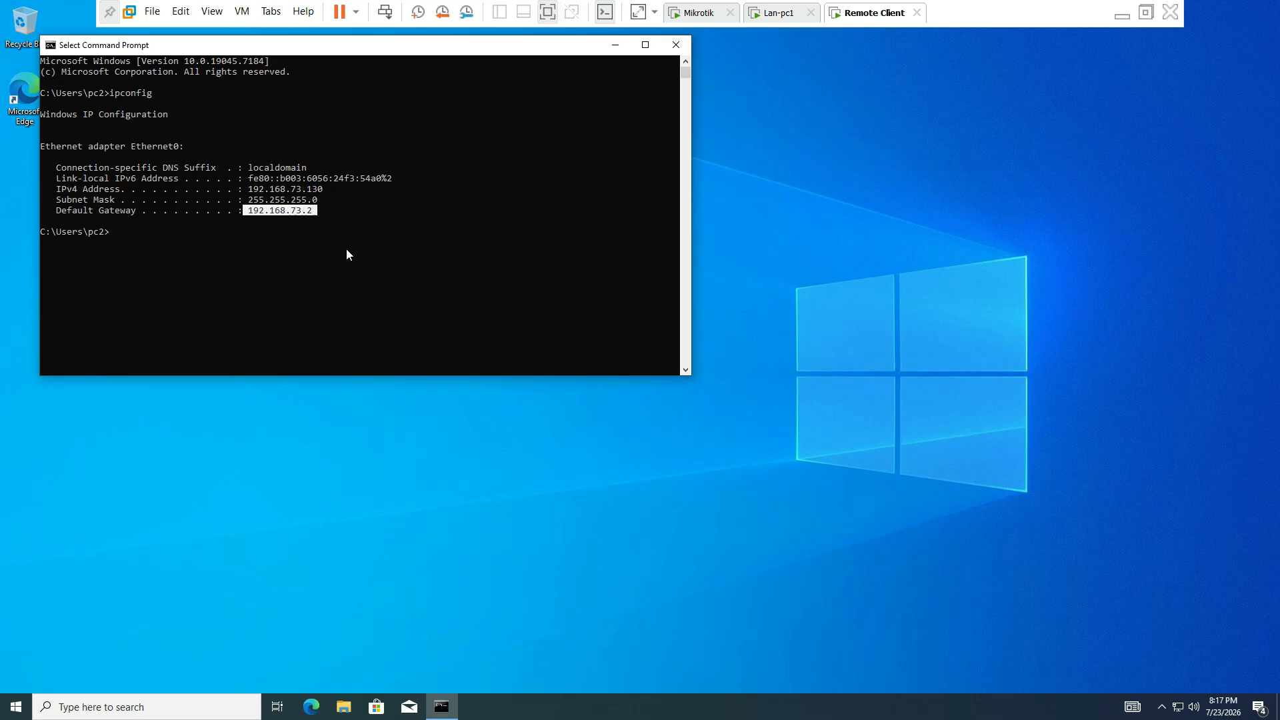
- Ping the MikroTik router's WAN address 192.168.73.129 from the remote client
{"action": "left_click", "coordinate": [346, 250]}
{"action": "key", "text": "Escape"}
{"action": "type", "text": "ping "}
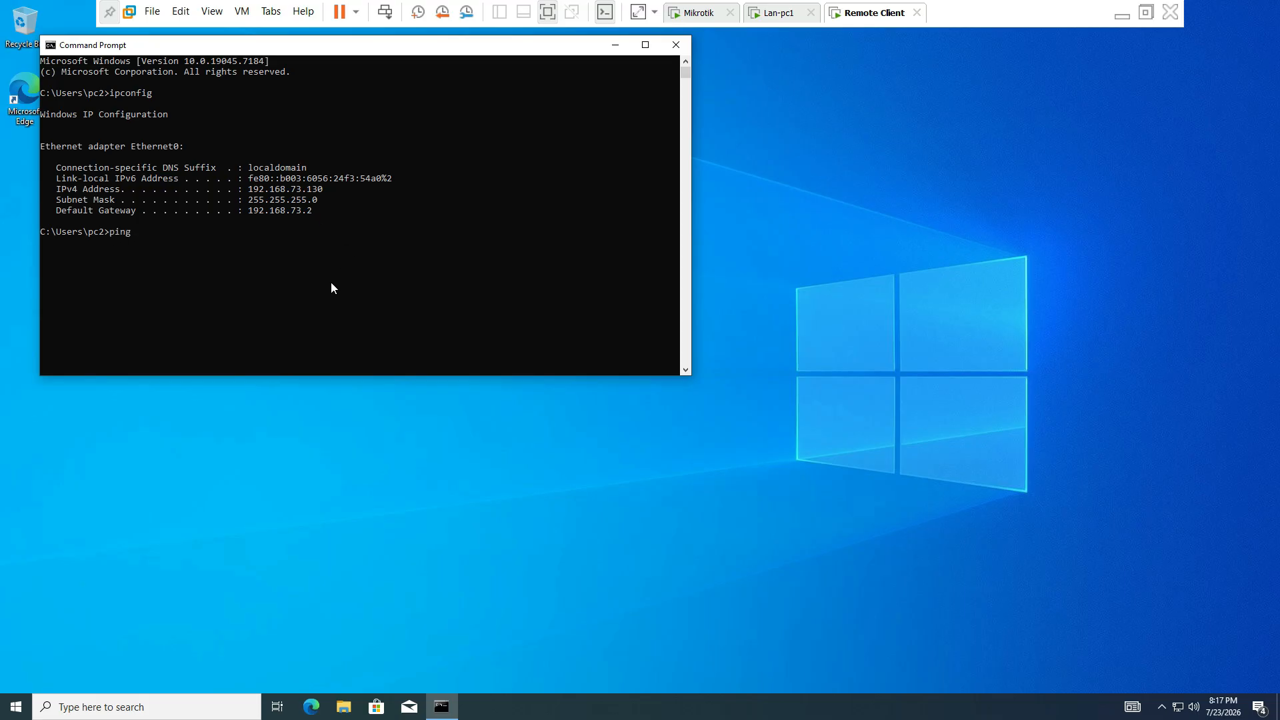
{"action": "type", "text": "192.168.73.129"}
{"action": "key", "text": "Return"}
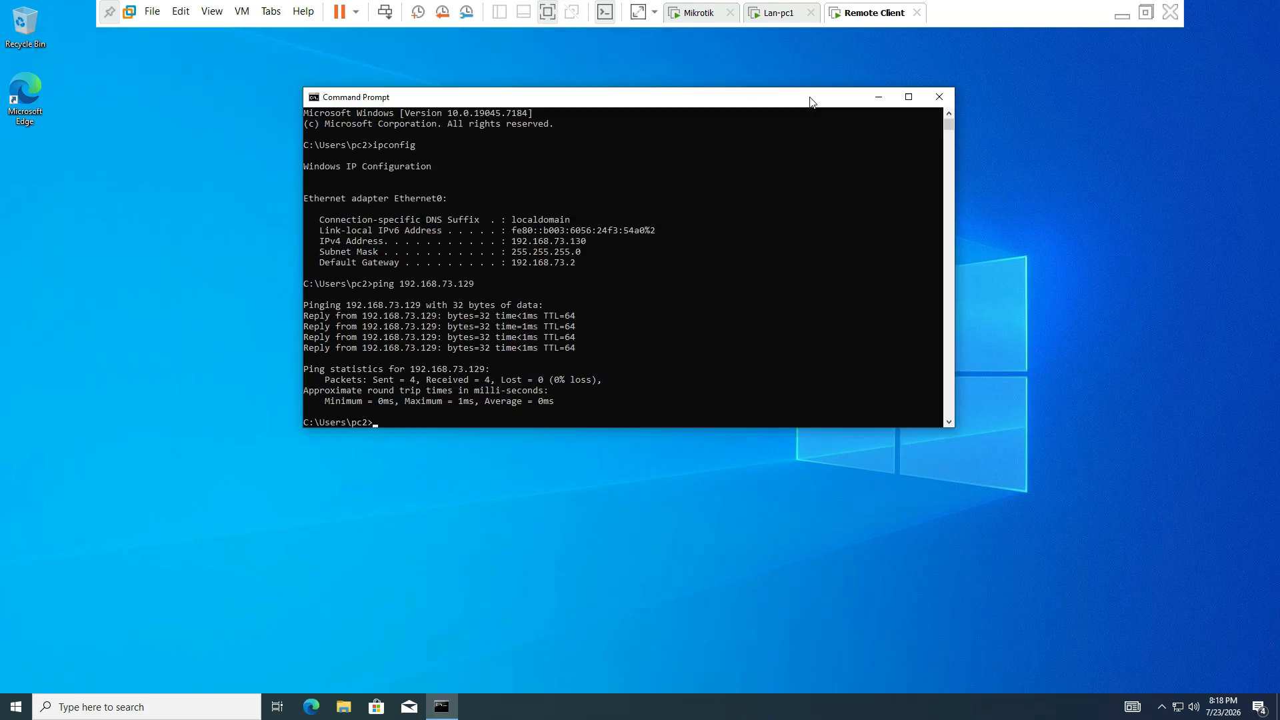
- Launch WireGuard on the remote client and start an empty tunnel named NetStrux-Mikrotik
{"action": "double_click", "coordinate": [273, 161]}
{"action": "left_click", "coordinate": [556, 446]}
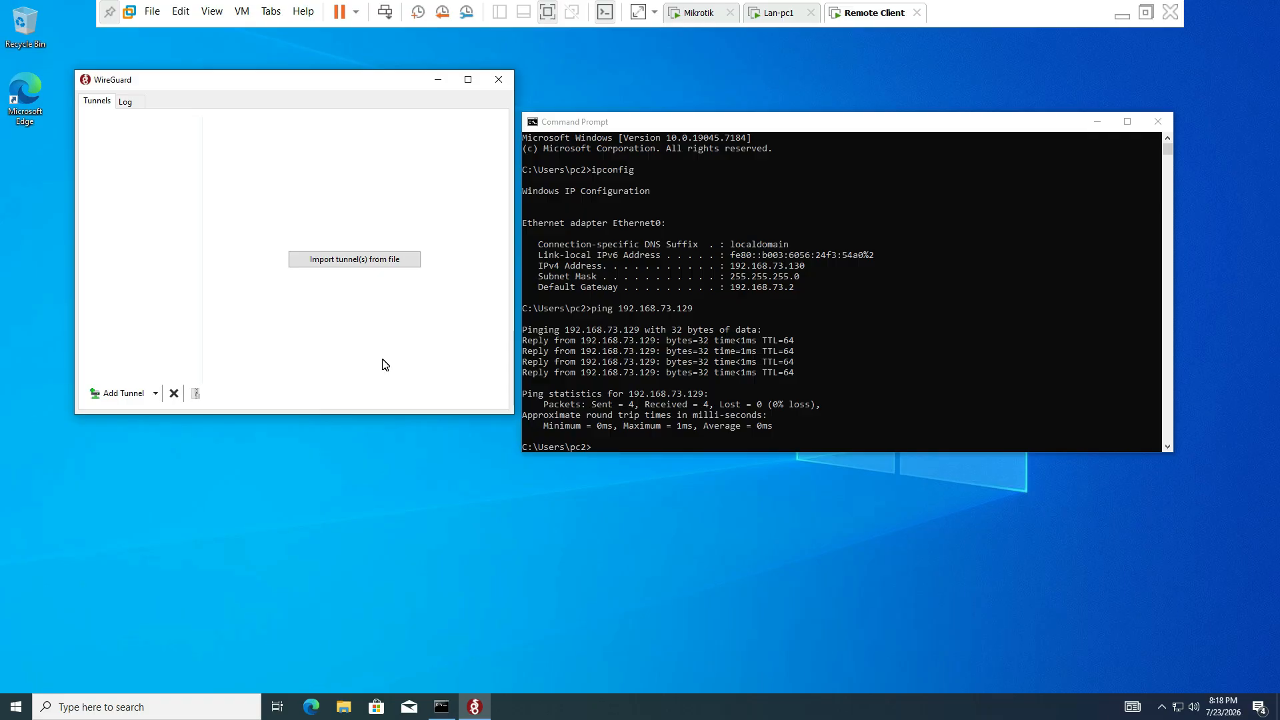
{"action": "left_click", "coordinate": [156, 394]}
{"action": "left_click", "coordinate": [193, 426]}
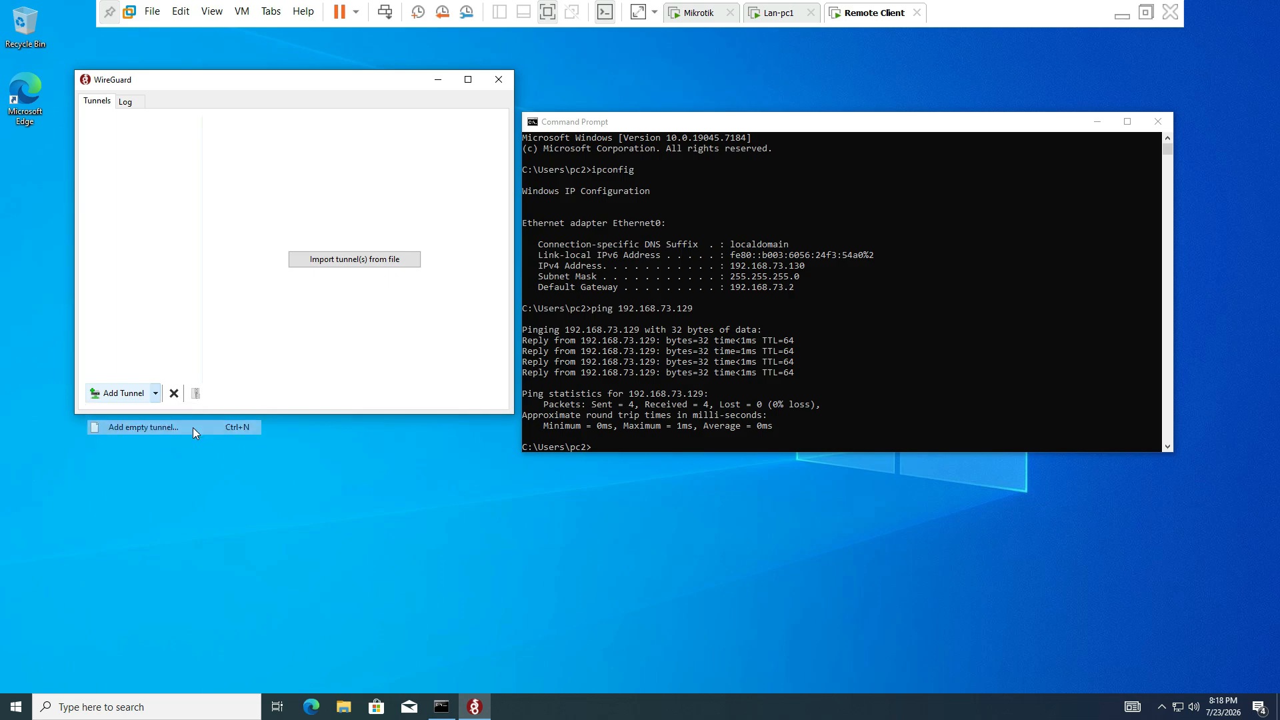
{"action": "type", "text": "Net"}
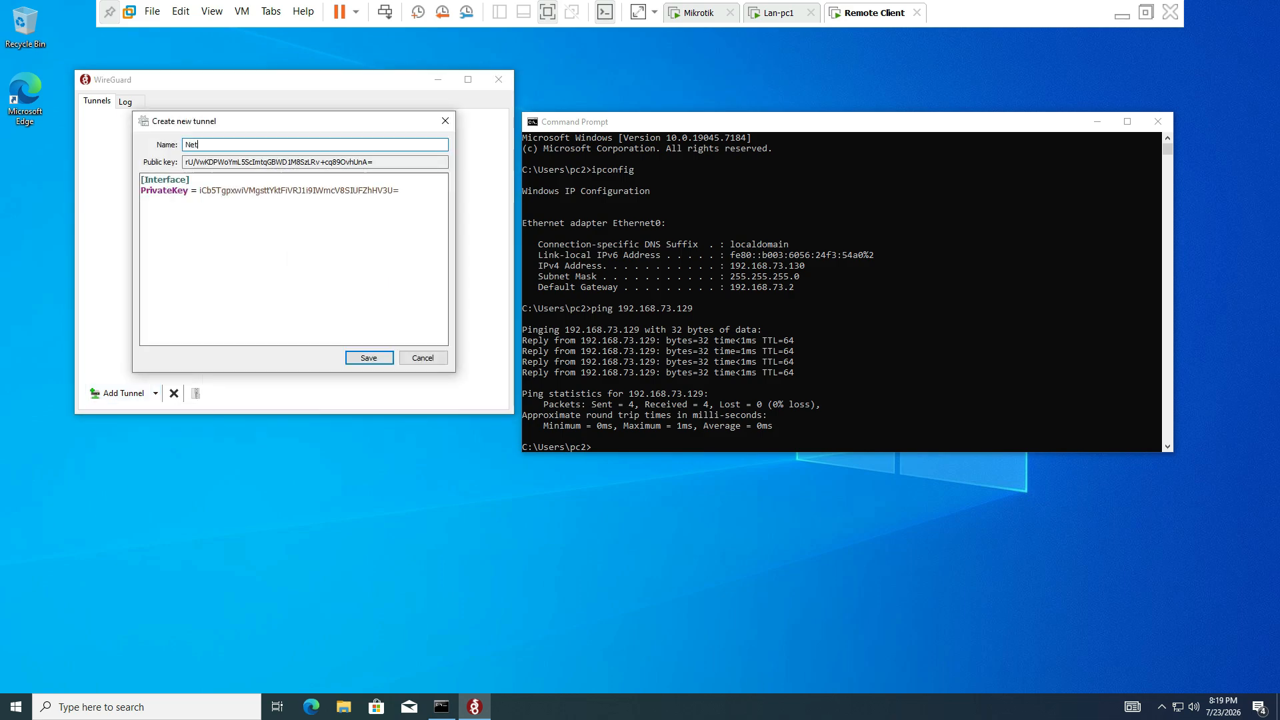
{"action": "type", "text": "Strux-Mikrotik"}
- Copy the lines from Address = 10.10.10.2/32 through PersistentKeepalive = 25 from the host's Notepad [Interface] template into the new tunnel's configuration
{"action": "left_click", "coordinate": [1122, 15]}
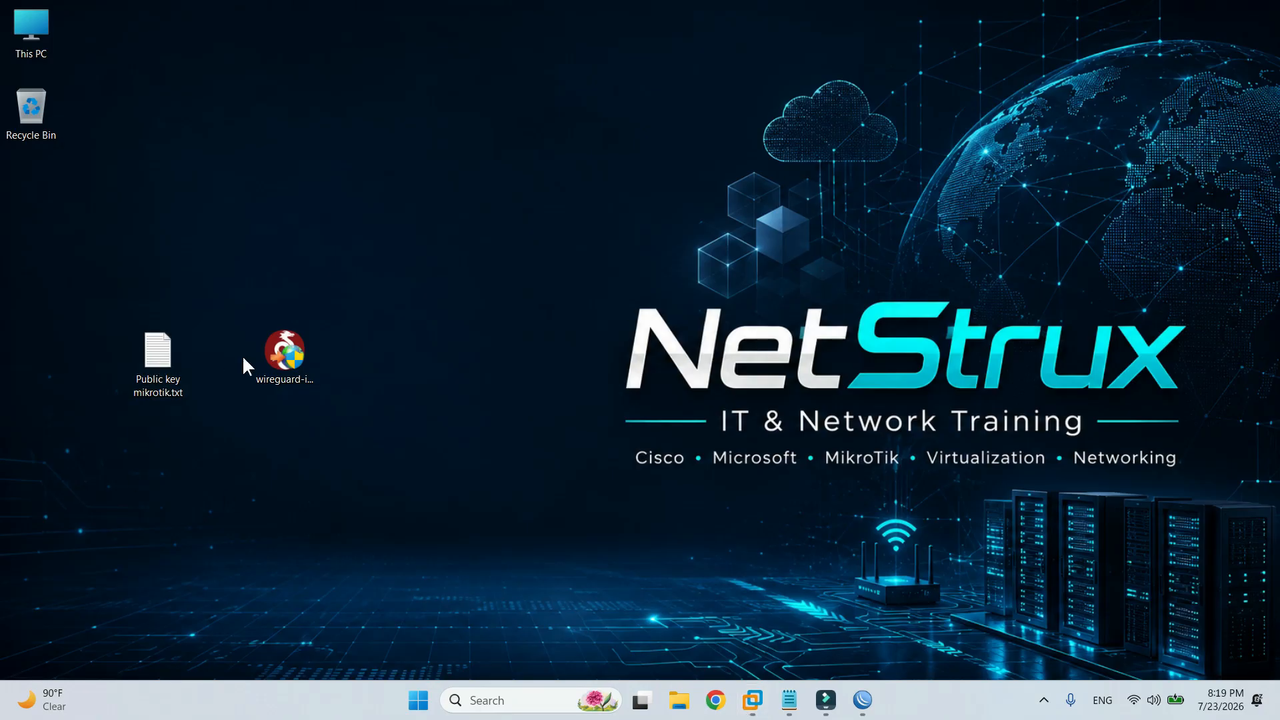
{"action": "double_click", "coordinate": [168, 354]}
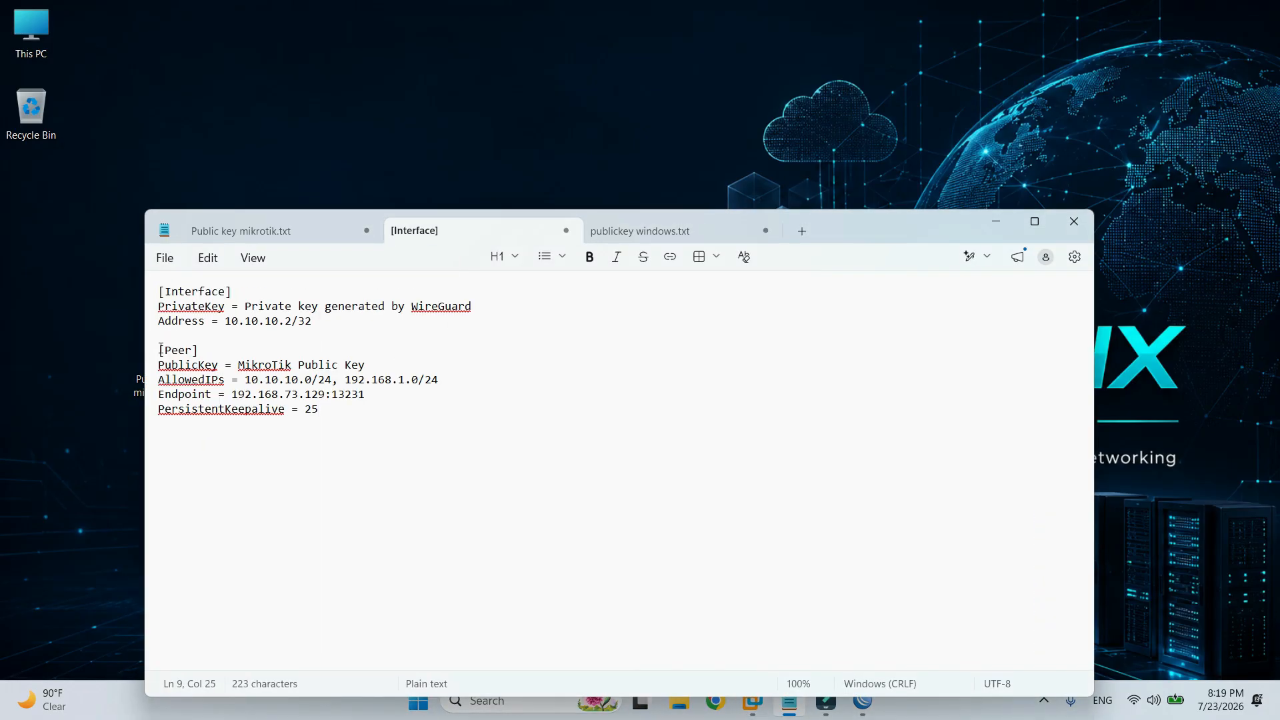
{"action": "left_click_drag", "start_coordinate": [159, 321], "coordinate": [346, 418]}
{"action": "right_click", "coordinate": [303, 393]}
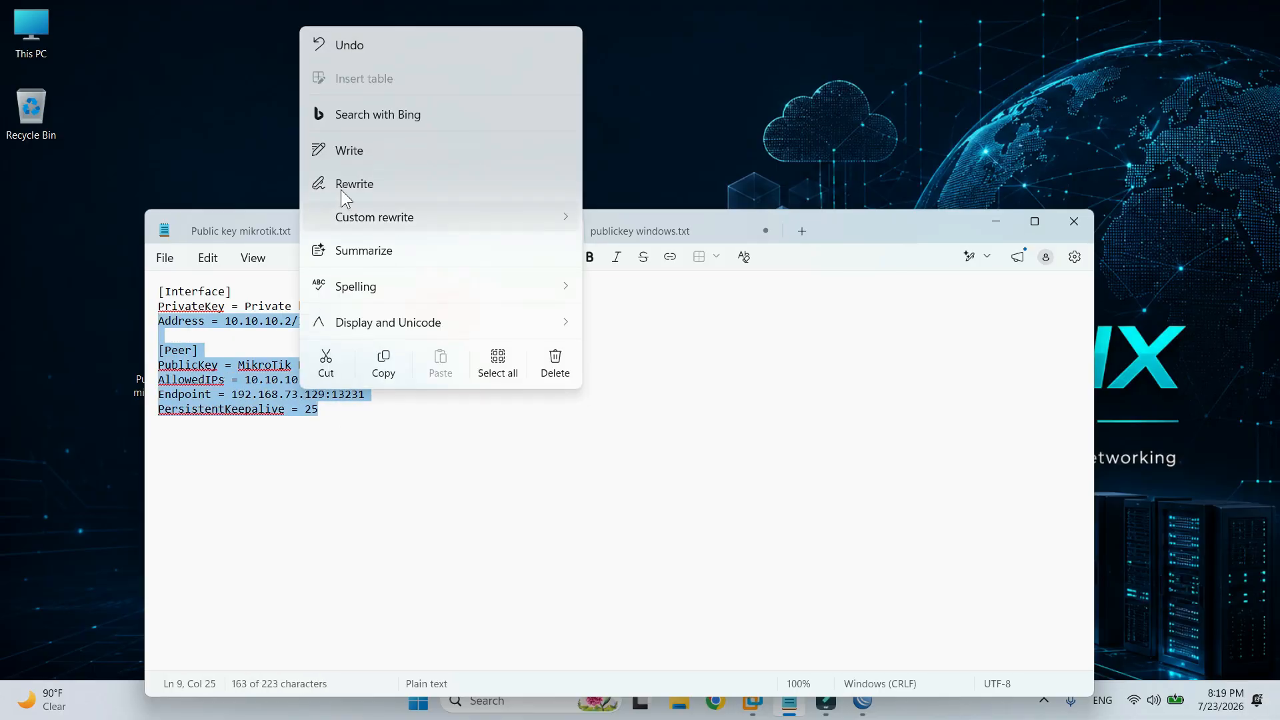
{"action": "left_click", "coordinate": [384, 371]}
{"action": "left_click", "coordinate": [753, 701]}
{"action": "key", "text": "ctrl+v"}
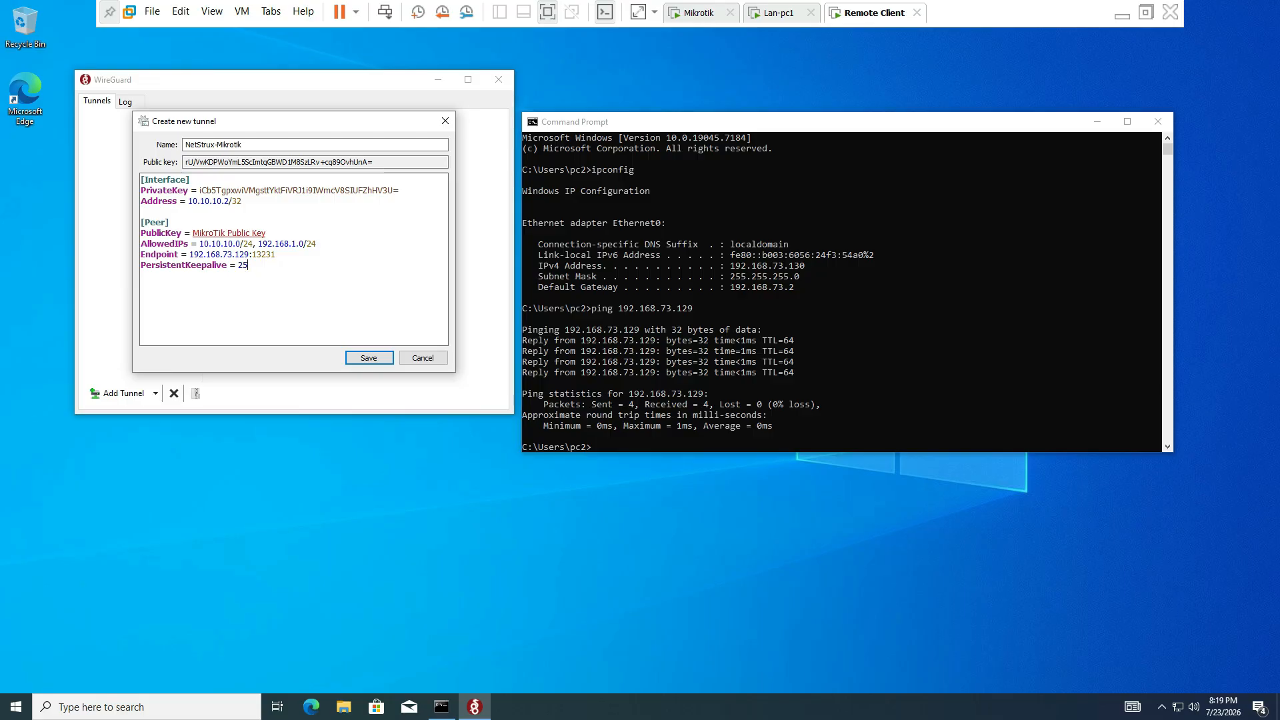
- Replace the MikroTik Public Key placeholder in the tunnel's peer section with the router's public key from Public key mikrotik.txt in Notepad
{"action": "left_click_drag", "start_coordinate": [190, 233], "coordinate": [266, 233]}
{"action": "left_click", "coordinate": [1114, 11]}
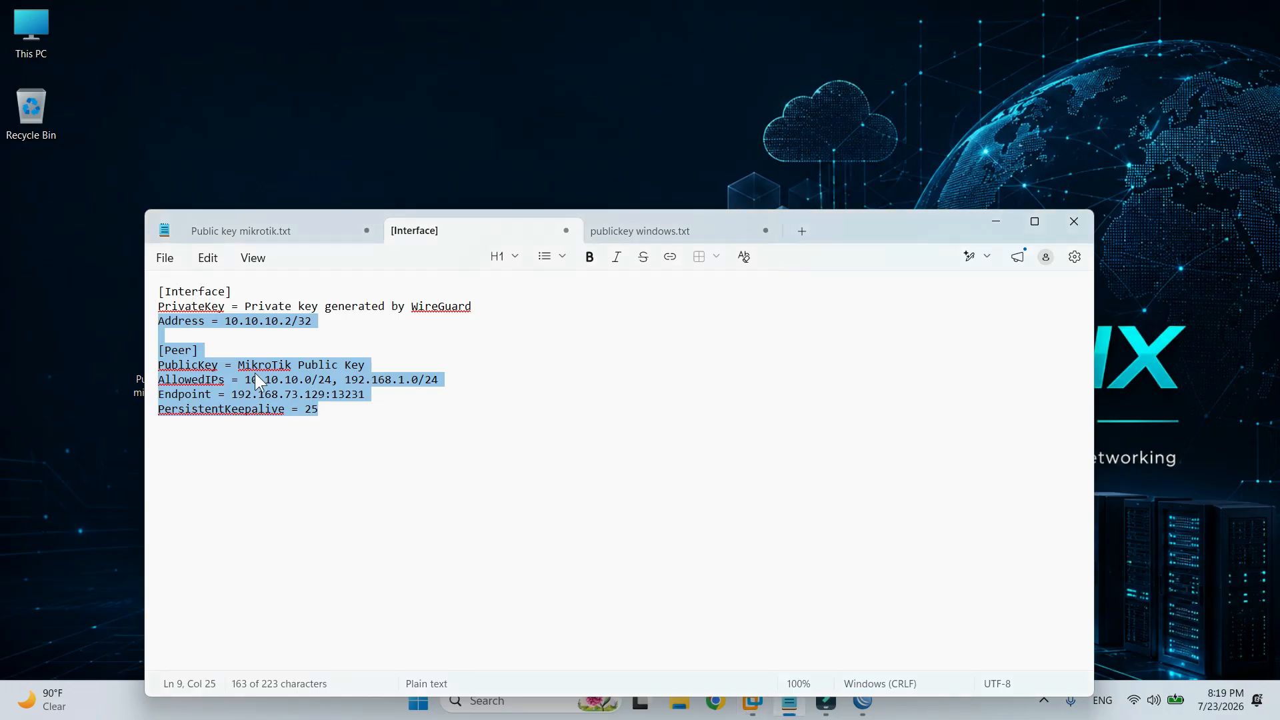
{"action": "left_click", "coordinate": [238, 235]}
{"action": "double_click", "coordinate": [404, 292]}
{"action": "right_click", "coordinate": [403, 293]}
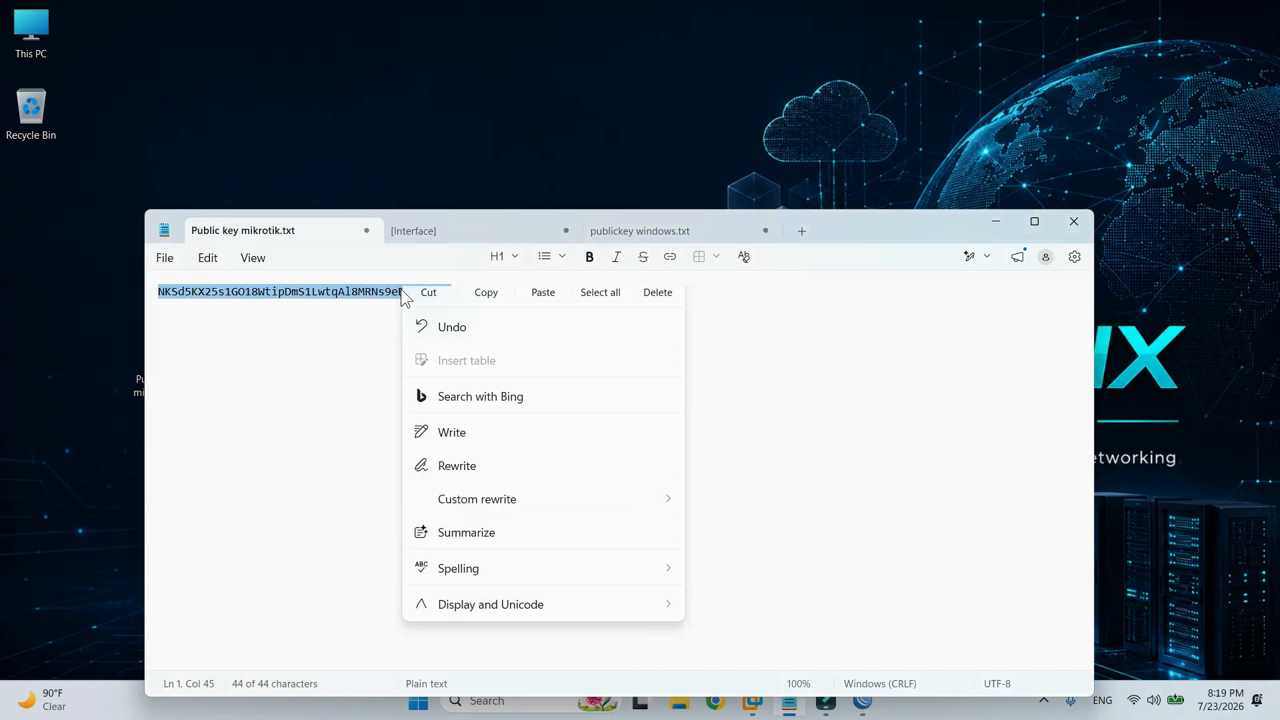
{"action": "left_click", "coordinate": [476, 312]}
{"action": "left_click", "coordinate": [754, 705]}
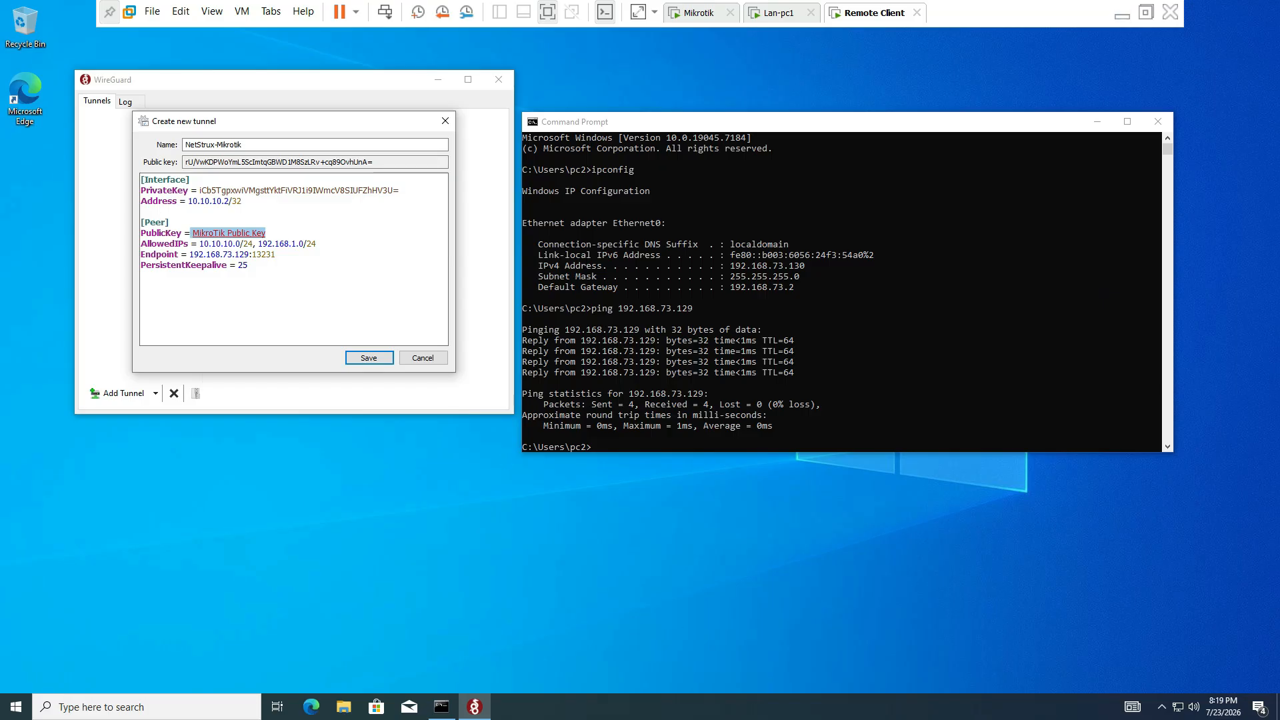
{"action": "key", "text": "ctrl+v"}
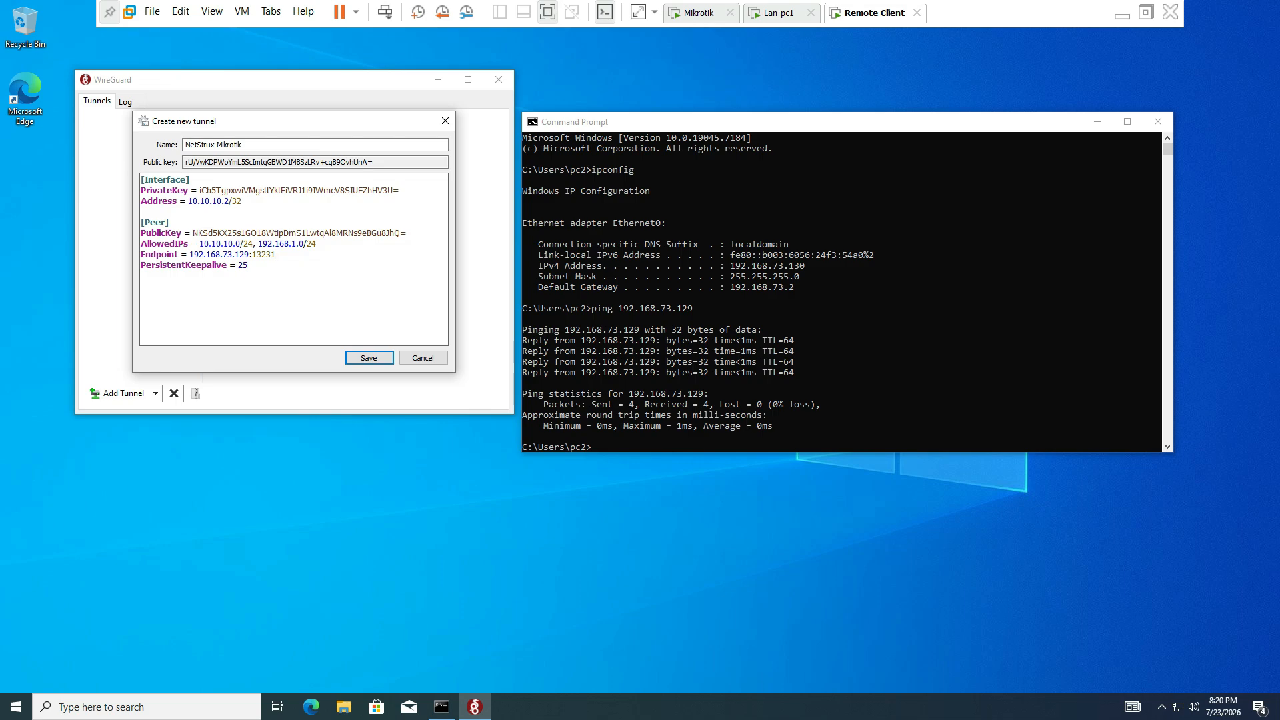
- Review the peer's Endpoint, PersistentKeepalive, PublicKey and AllowedIPs entries, and save the NetStrux-Mikrotik tunnel
{"action": "triple_click", "coordinate": [219, 255]}
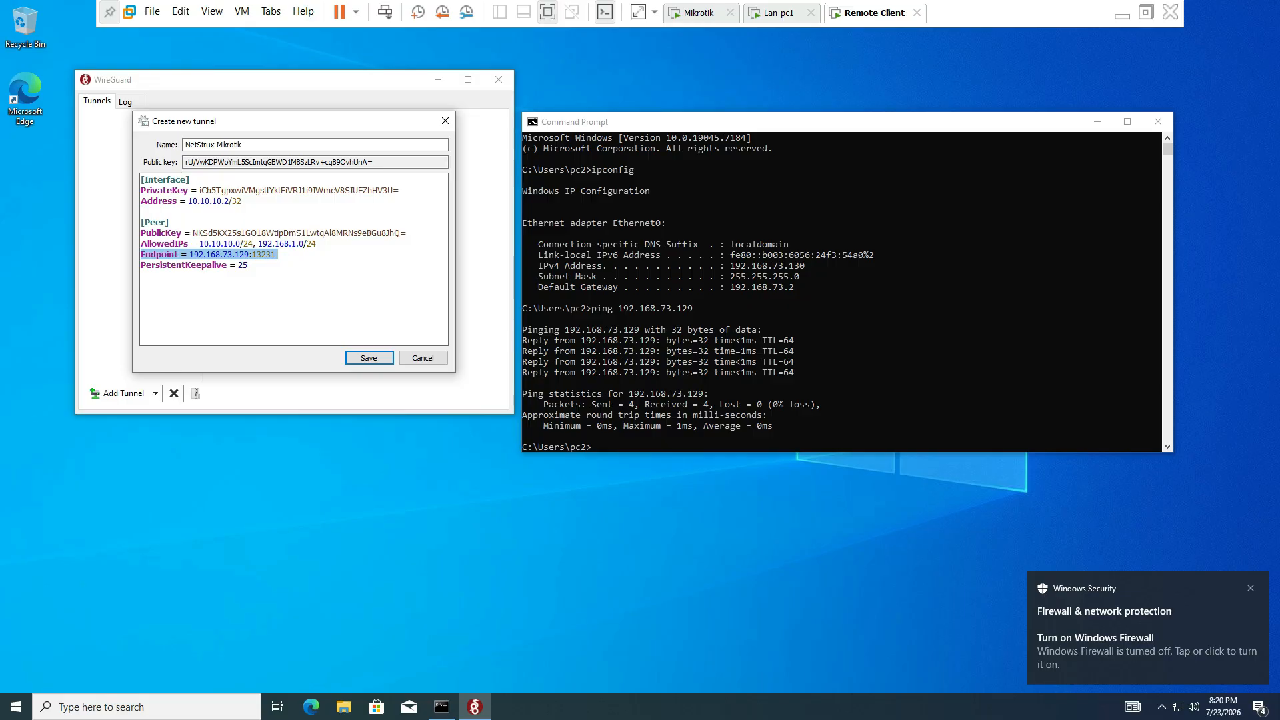
{"action": "triple_click", "coordinate": [194, 266]}
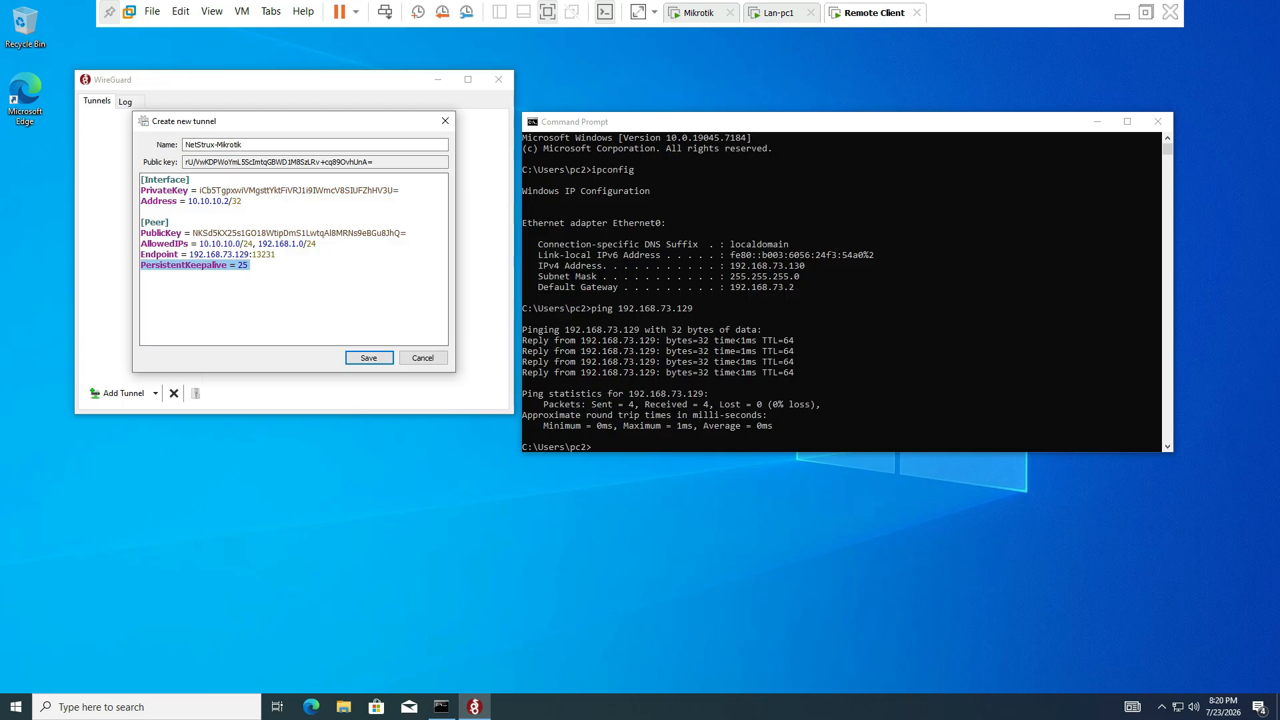
{"action": "left_click", "coordinate": [235, 266]}
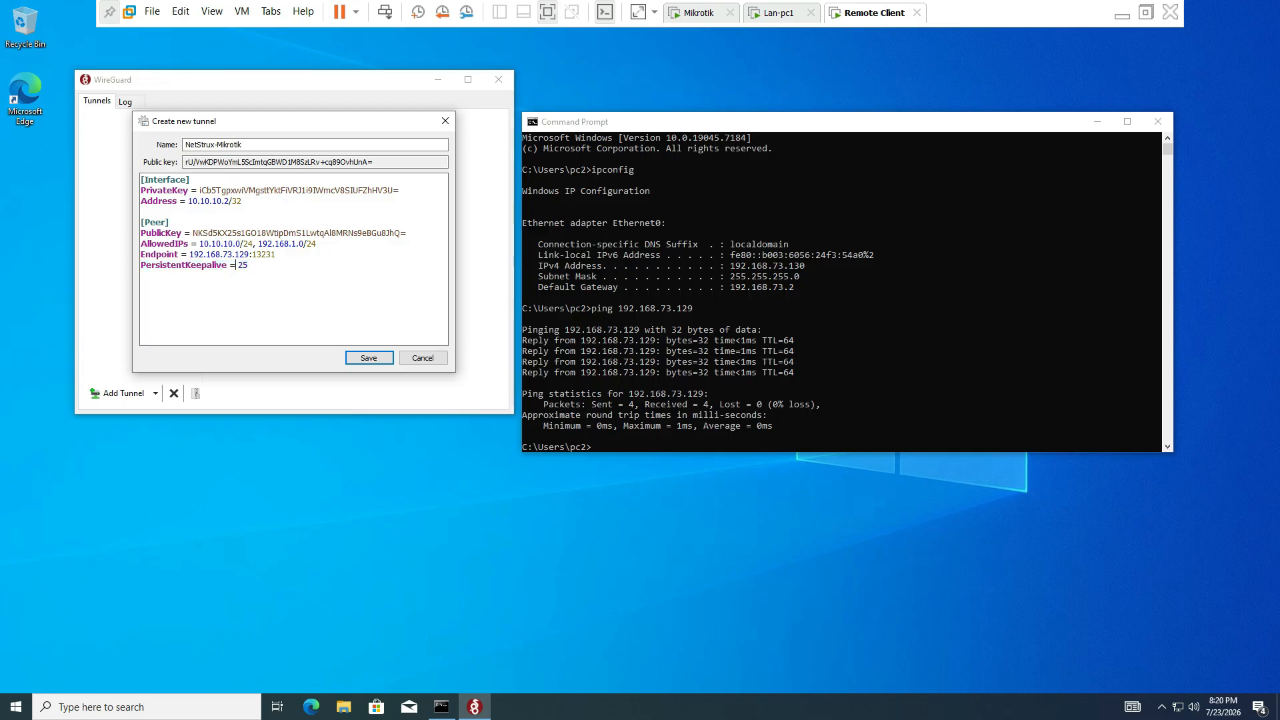
{"action": "left_click_drag", "start_coordinate": [190, 233], "coordinate": [408, 233]}
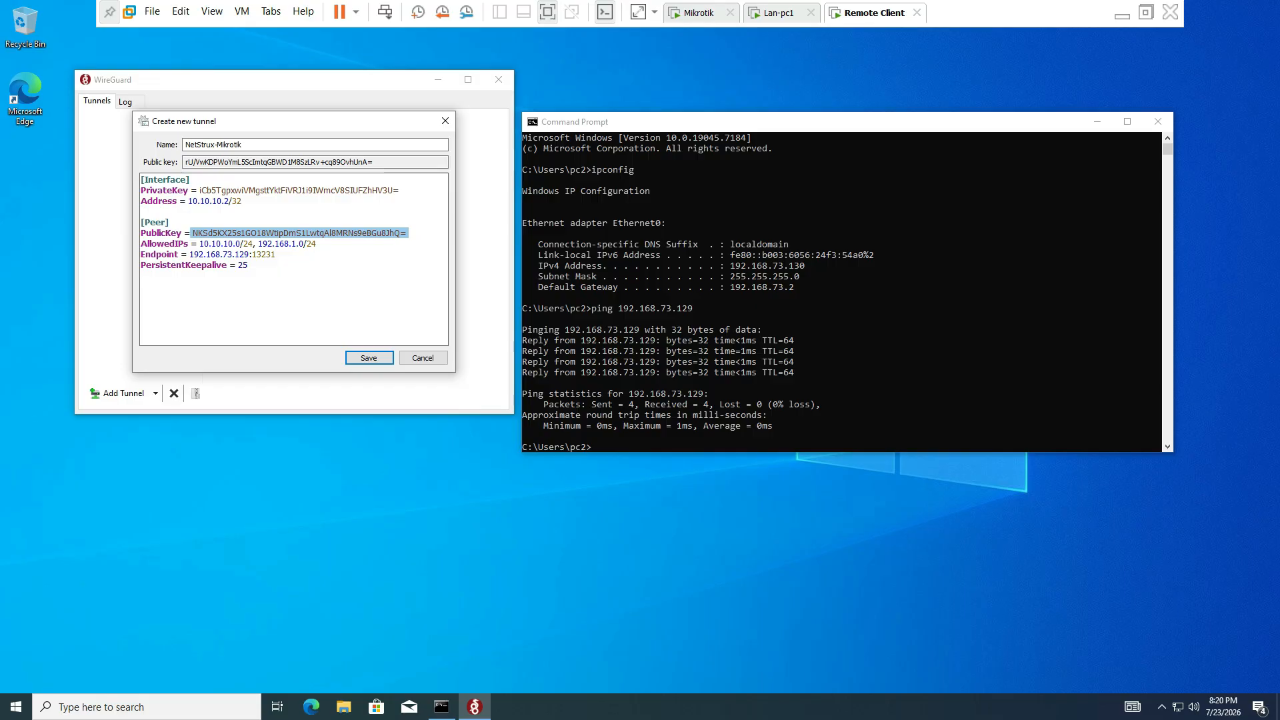
{"action": "left_click_drag", "start_coordinate": [196, 243], "coordinate": [319, 243]}
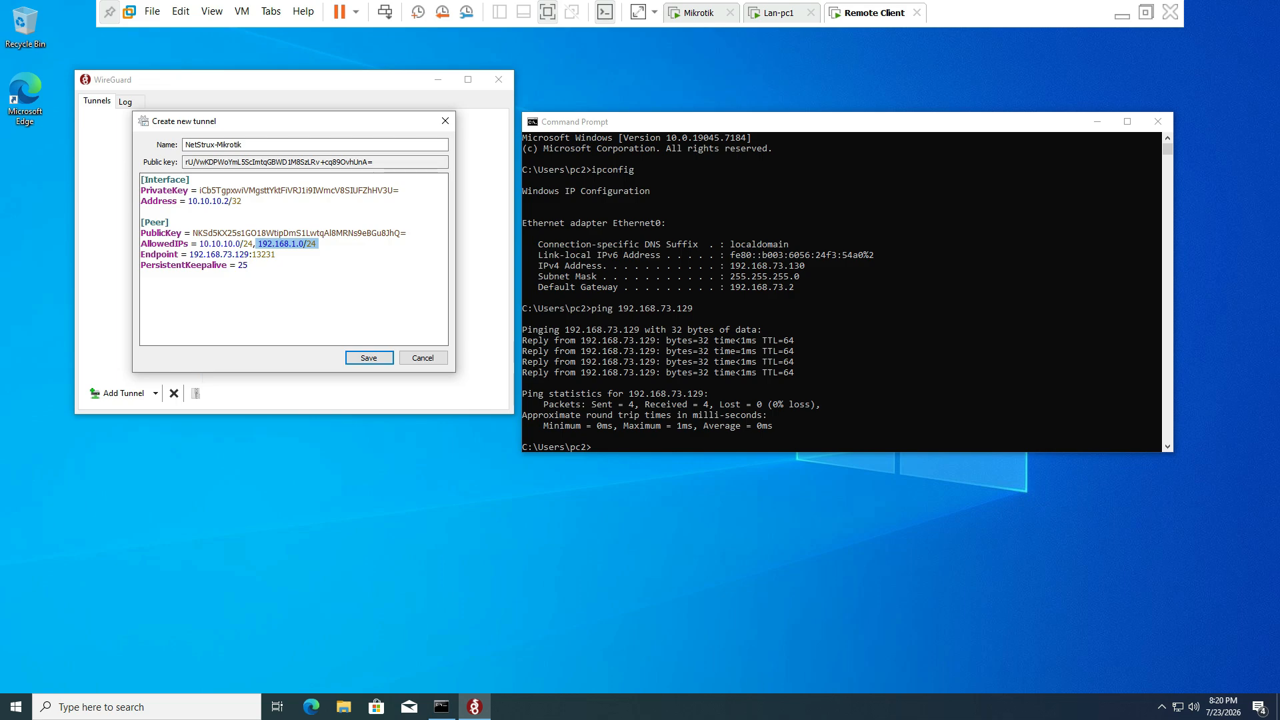
{"action": "triple_click", "coordinate": [248, 243]}
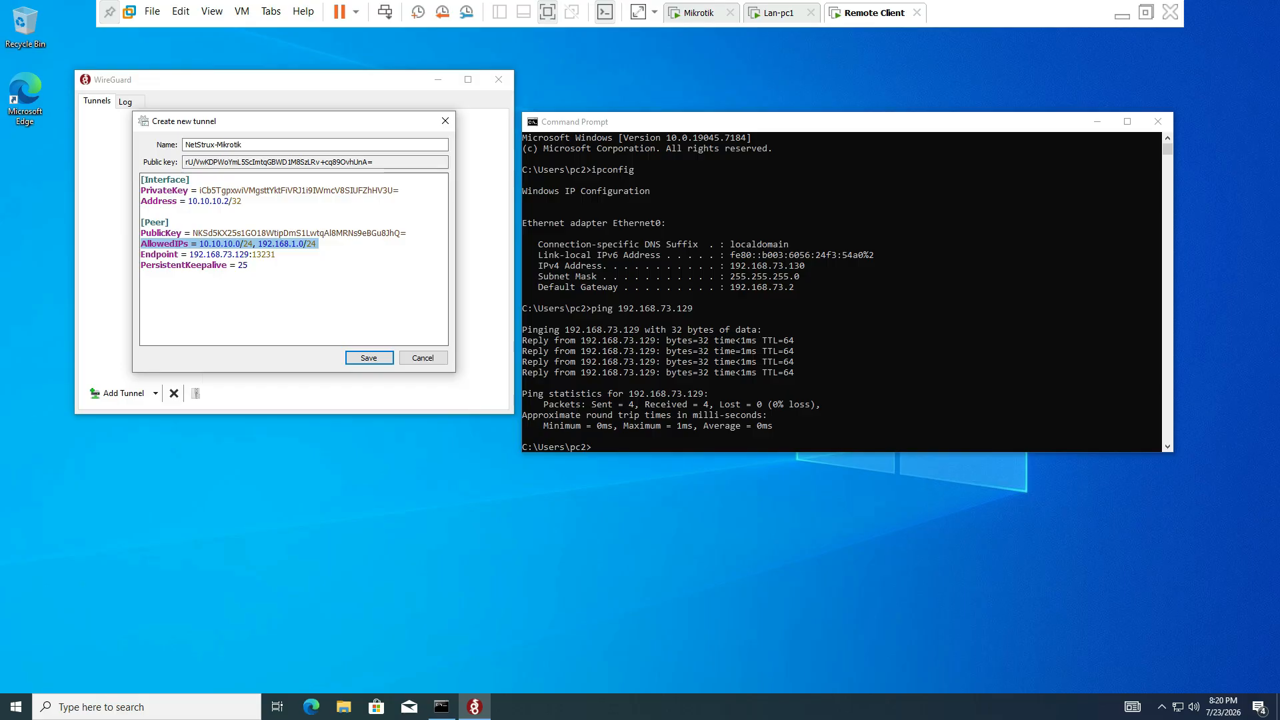
{"action": "left_click", "coordinate": [294, 297]}
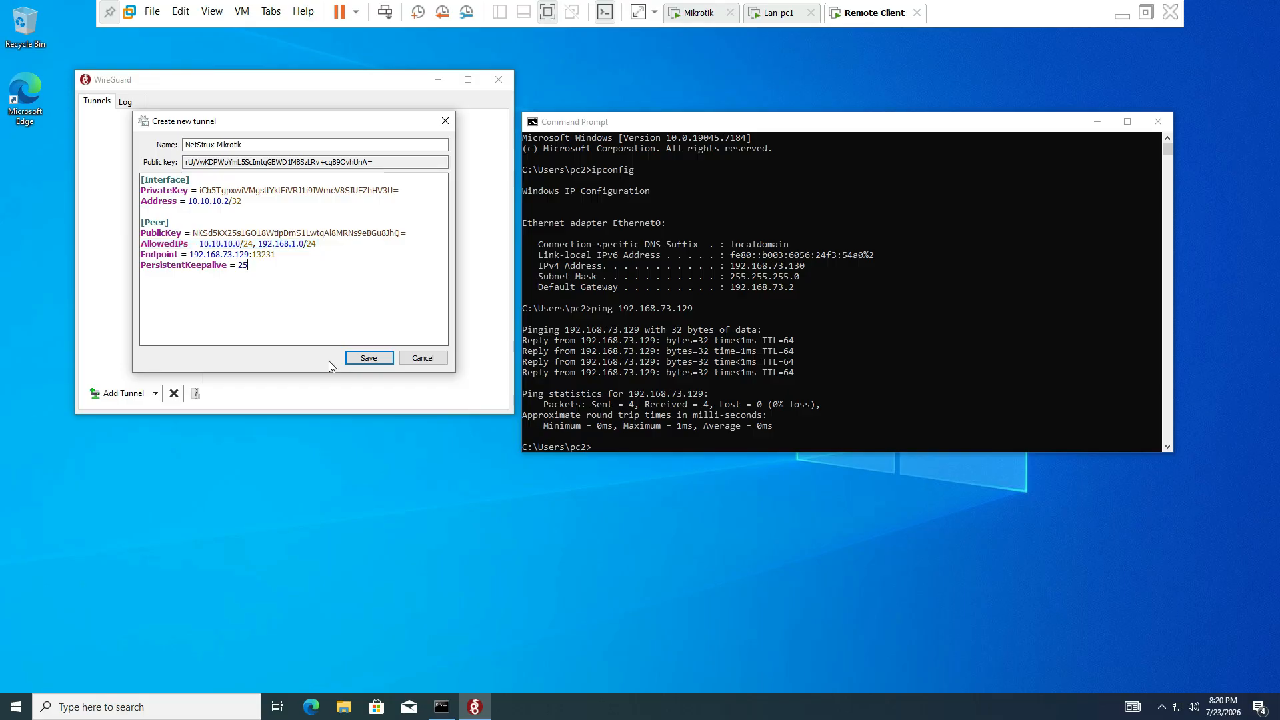
{"action": "left_click", "coordinate": [370, 360]}
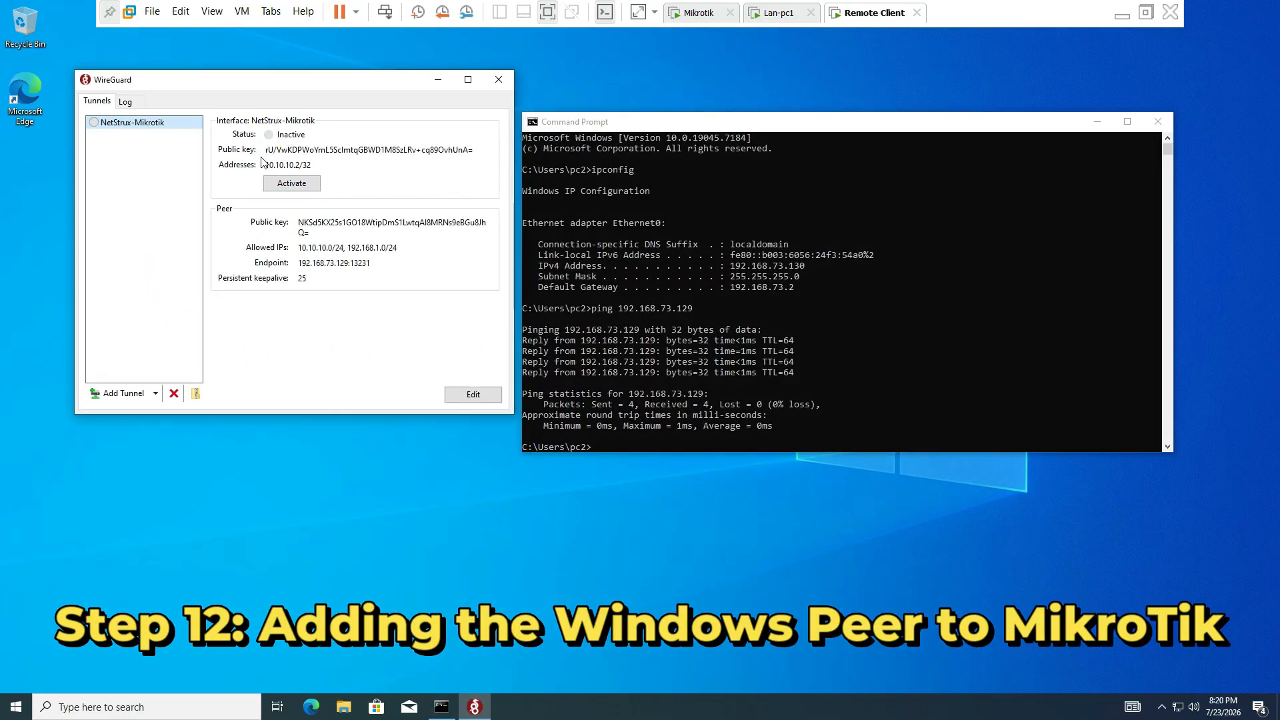
- Return to WinBox and start a new WireGuard peer named WG-NetStrux on the WG-NetStrux interface
{"action": "left_click", "coordinate": [1122, 14]}
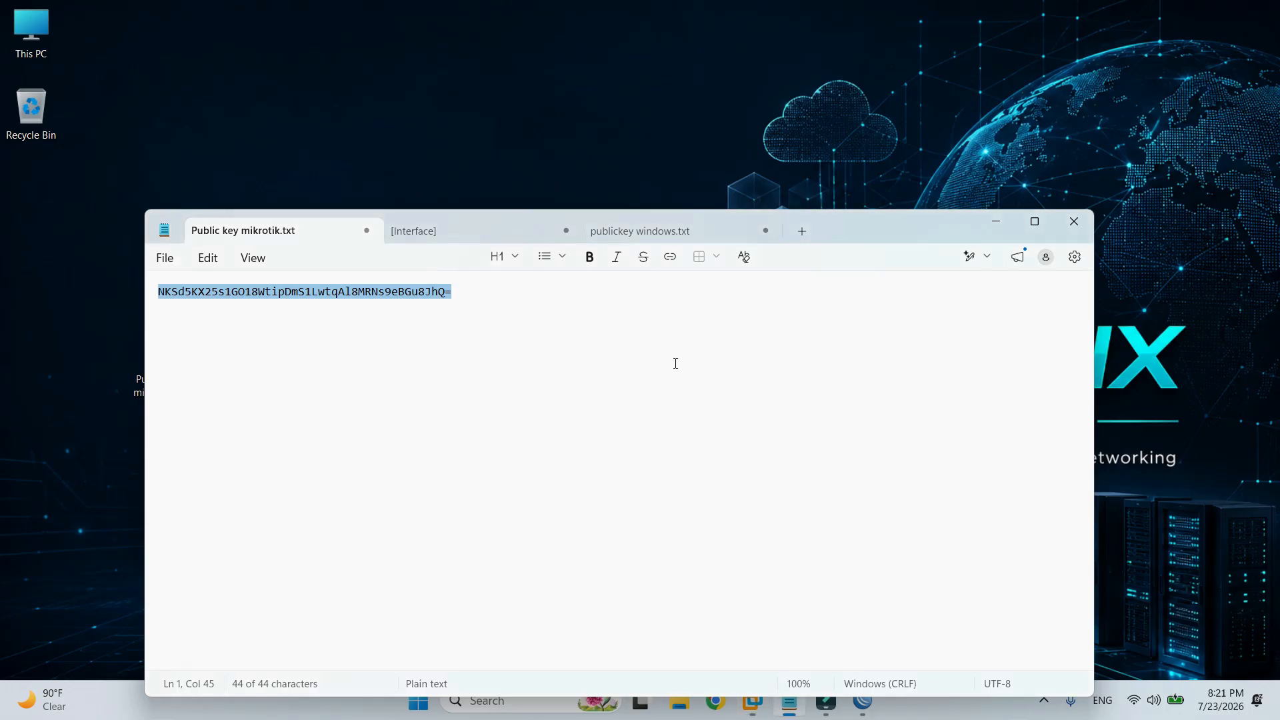
{"action": "left_click", "coordinate": [863, 702]}
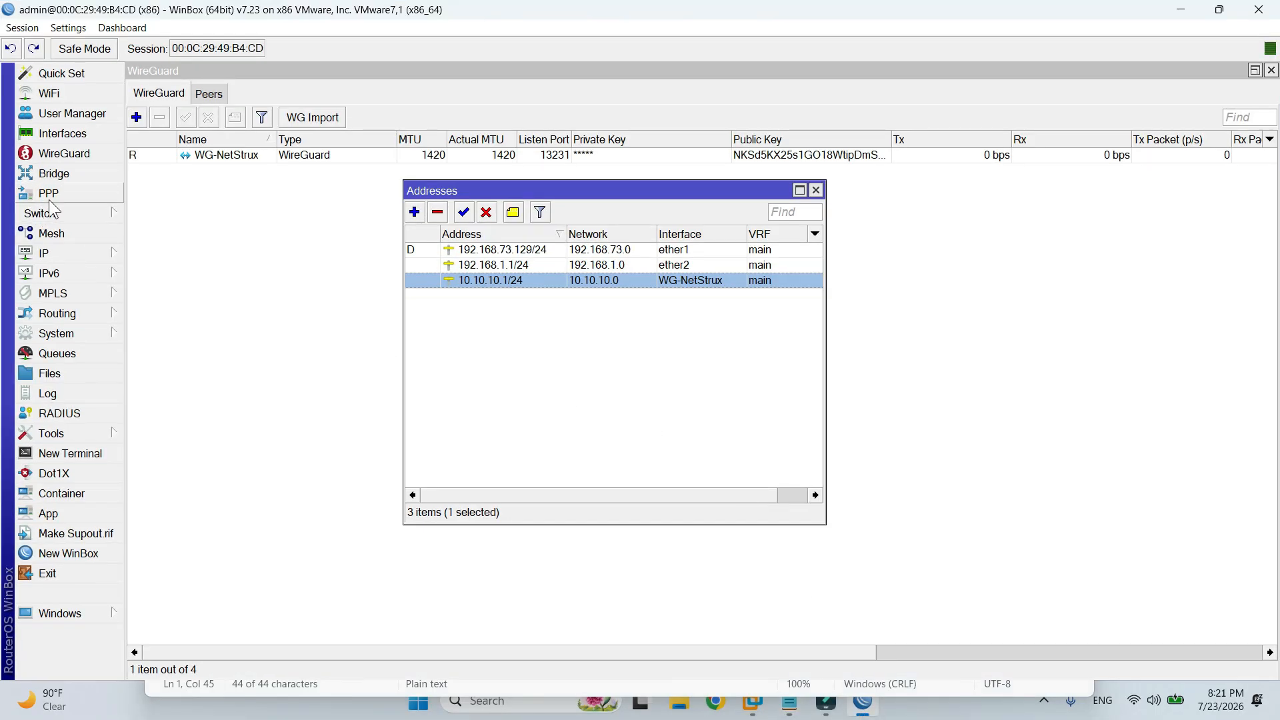
{"action": "left_click", "coordinate": [66, 152]}
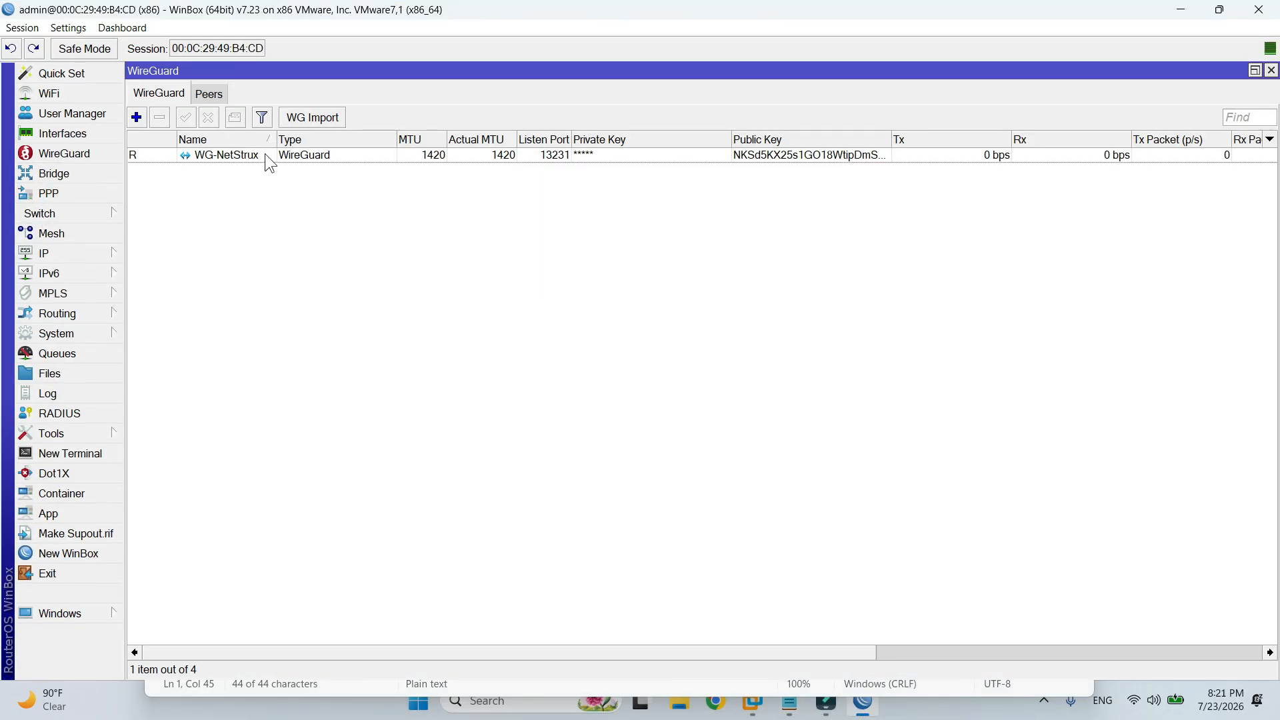
{"action": "left_click", "coordinate": [209, 94]}
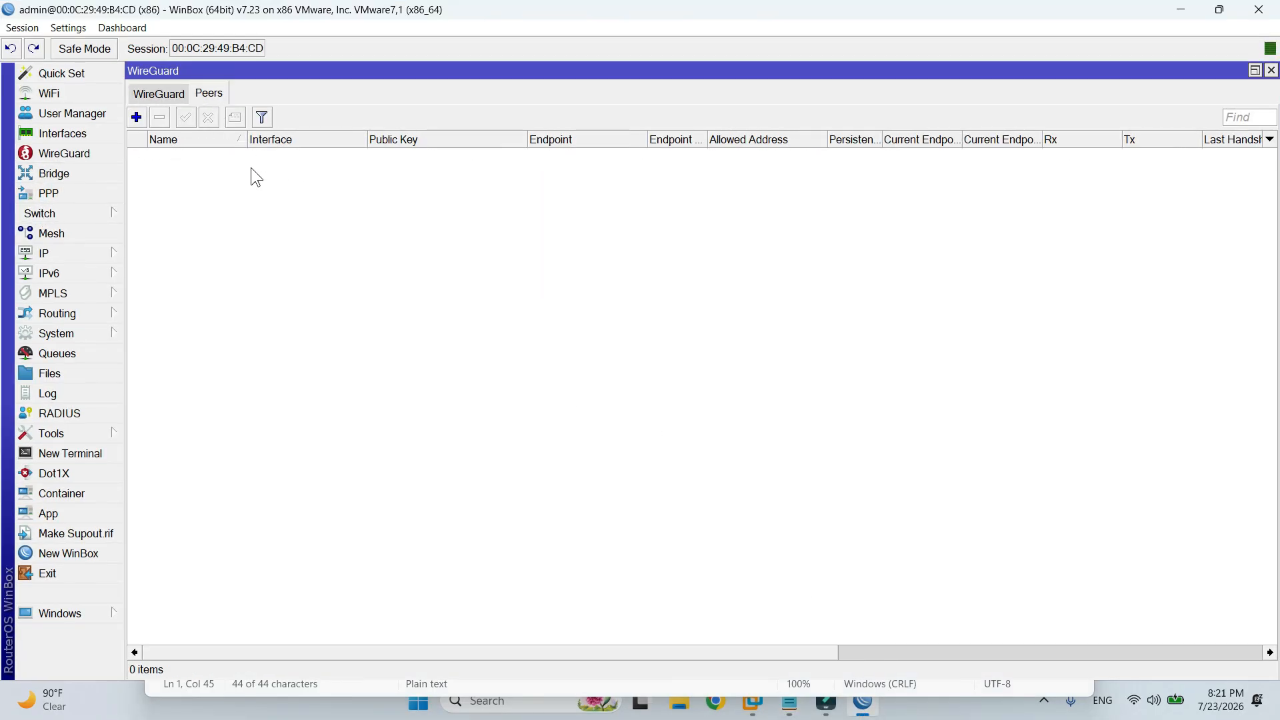
{"action": "left_click", "coordinate": [137, 118]}
{"action": "type", "text": "WG-Net"}
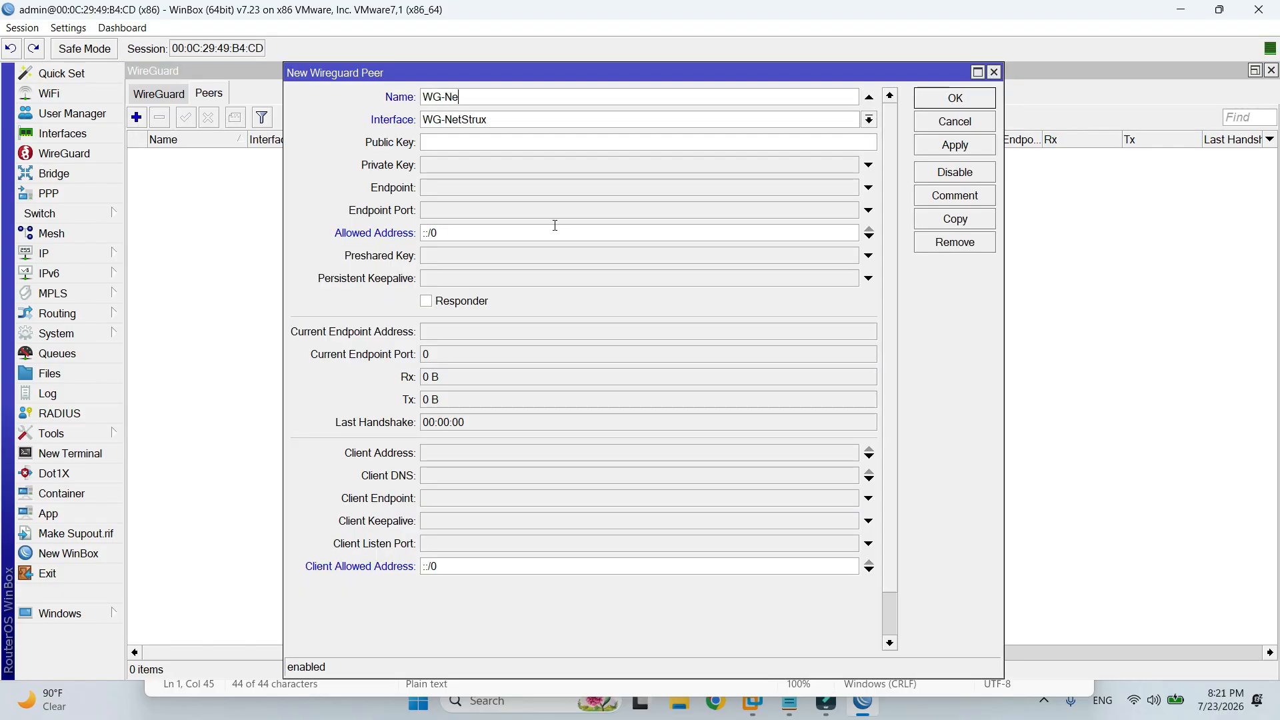
{"action": "type", "text": "Strux"}
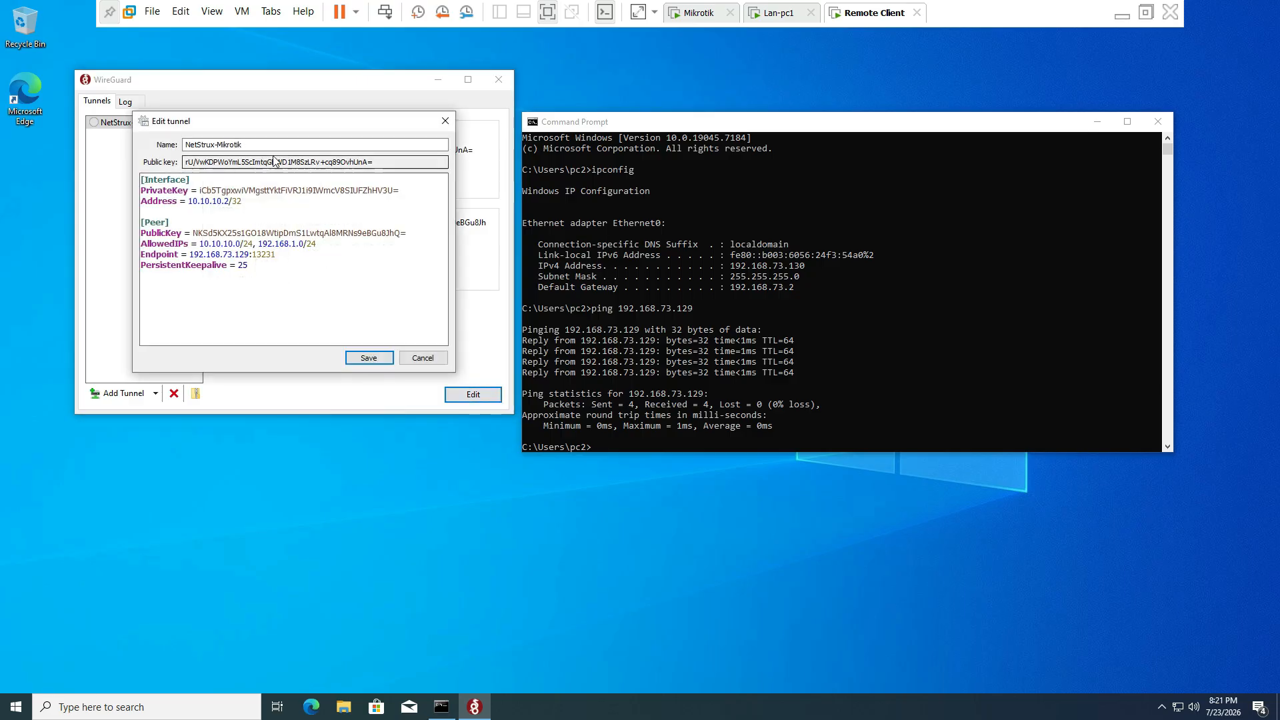
- Copy the NetStrux-Mikrotik tunnel's public key from the remote client and paste it as the new peer's public key in WinBox
{"action": "left_click_drag", "start_coordinate": [375, 162], "coordinate": [187, 162]}
{"action": "right_click", "coordinate": [218, 162]}
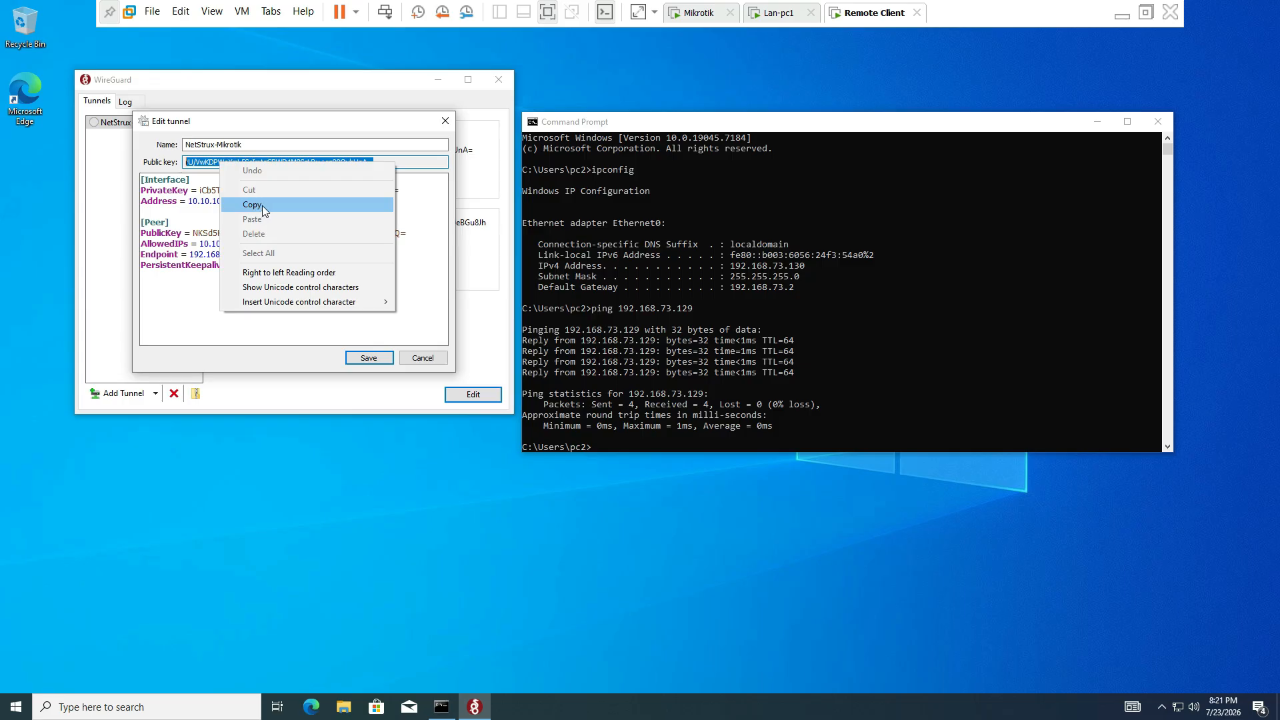
{"action": "left_click", "coordinate": [263, 205]}
{"action": "left_click", "coordinate": [1122, 15]}
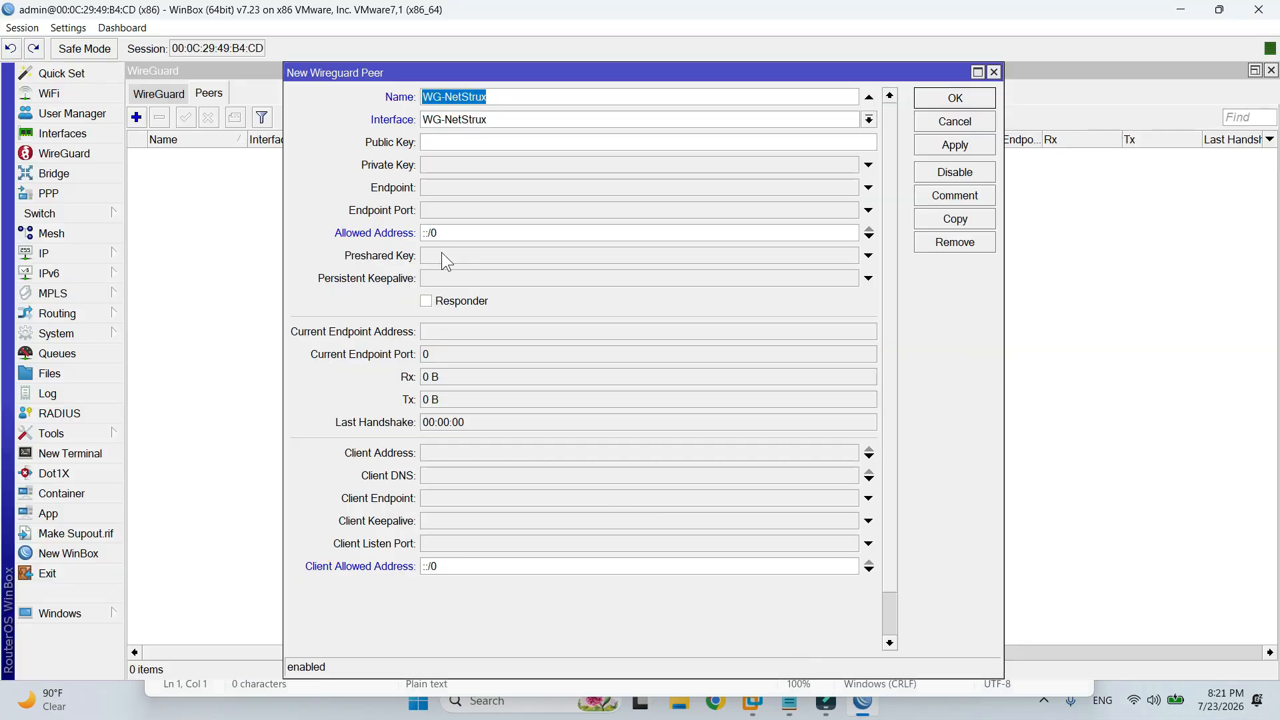
{"action": "left_click", "coordinate": [443, 142]}
{"action": "right_click", "coordinate": [442, 142]}
{"action": "left_click", "coordinate": [486, 177]}
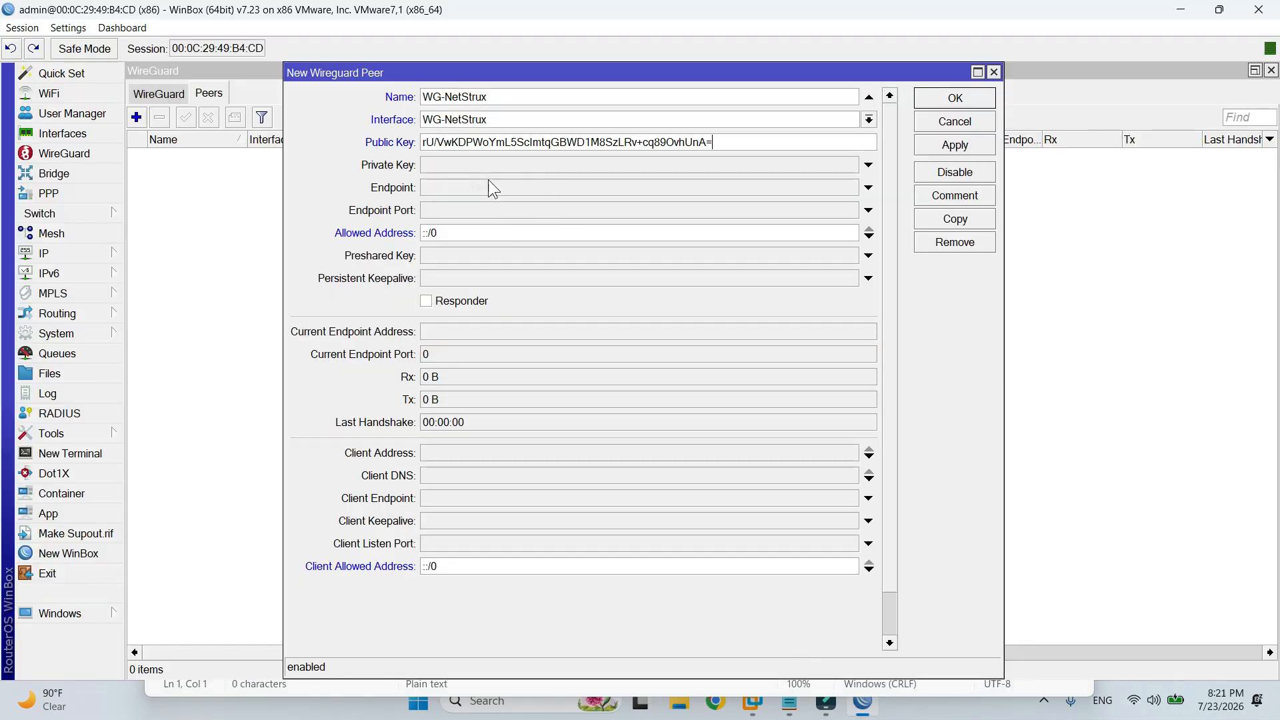
- Set the peer's allowed address to 10.10.10.2/32, enable Responder, and save the peer
{"action": "double_click", "coordinate": [430, 233]}
{"action": "type", "text": "10.10.10.2"}
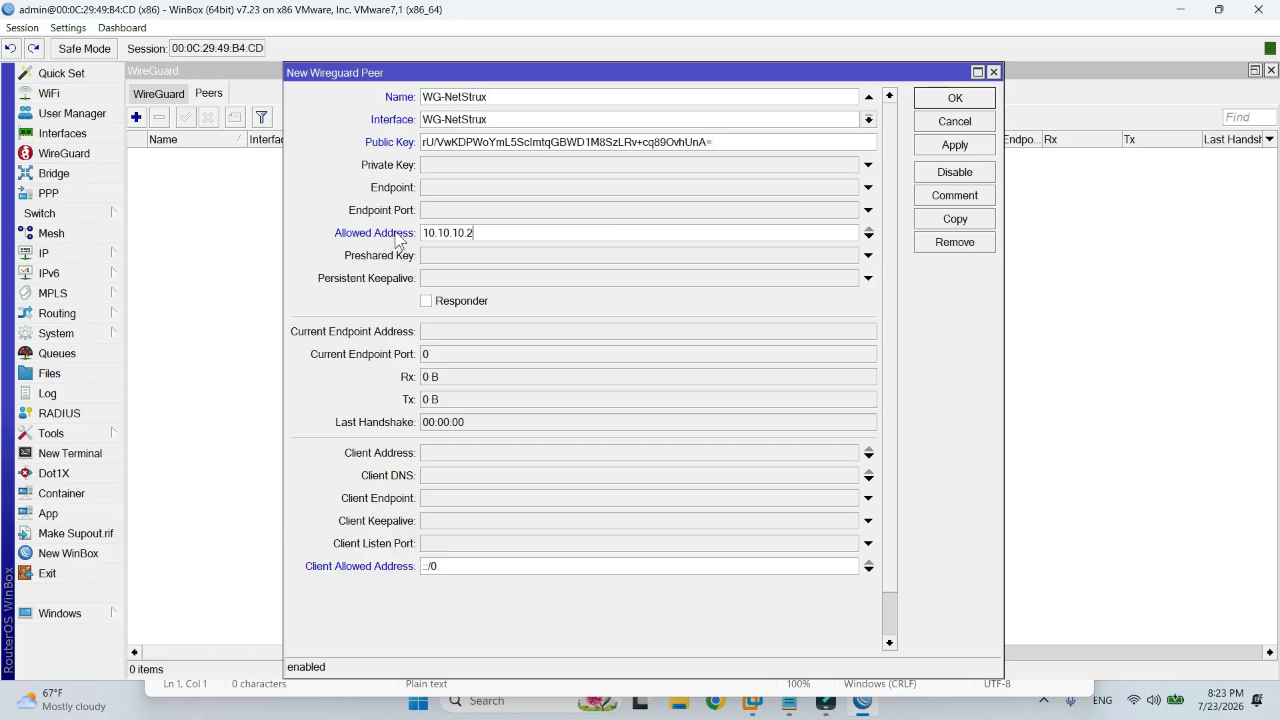
{"action": "type", "text": "/32"}
{"action": "left_click", "coordinate": [426, 302]}
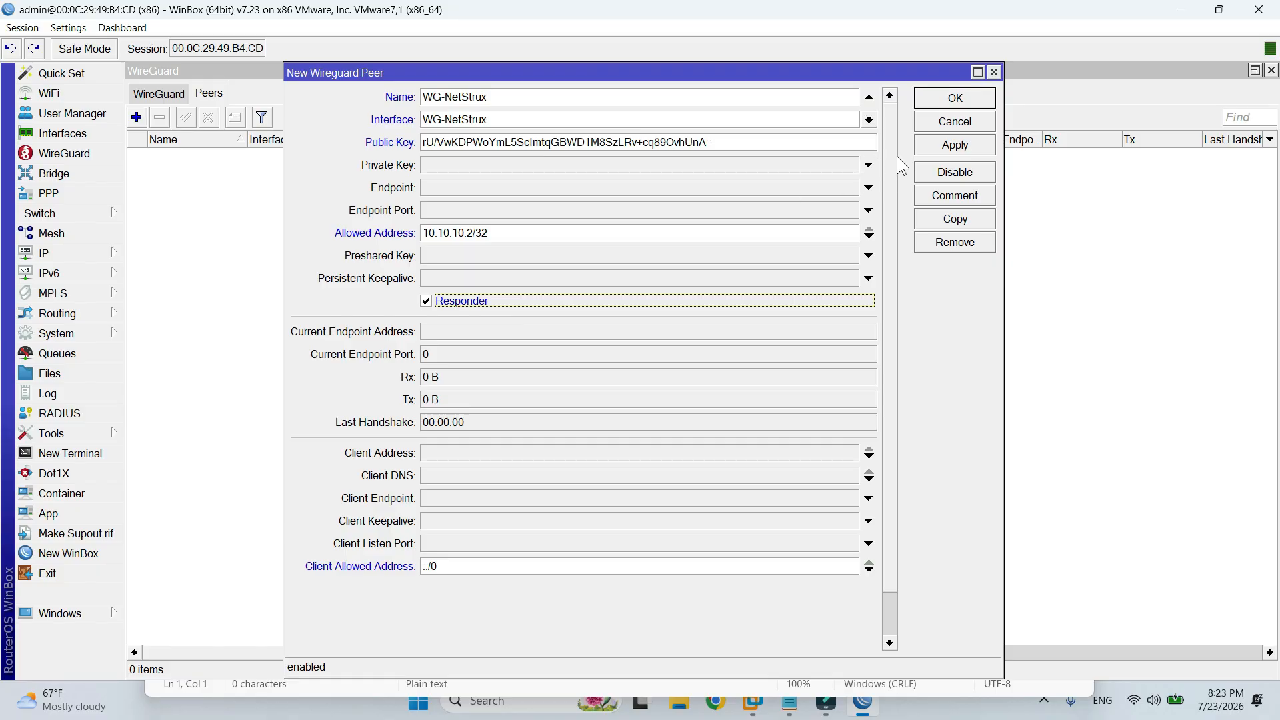
{"action": "left_click", "coordinate": [938, 144]}
{"action": "left_click", "coordinate": [952, 99]}
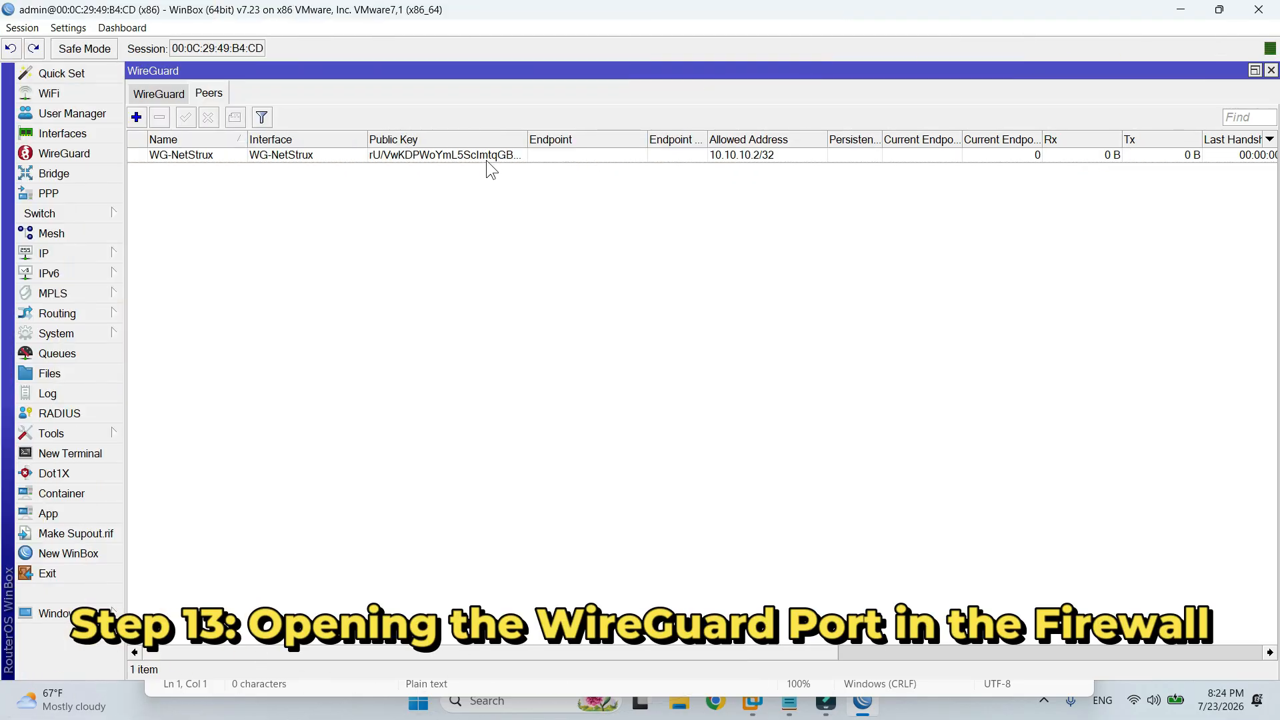
{"action": "left_click", "coordinate": [490, 160]}
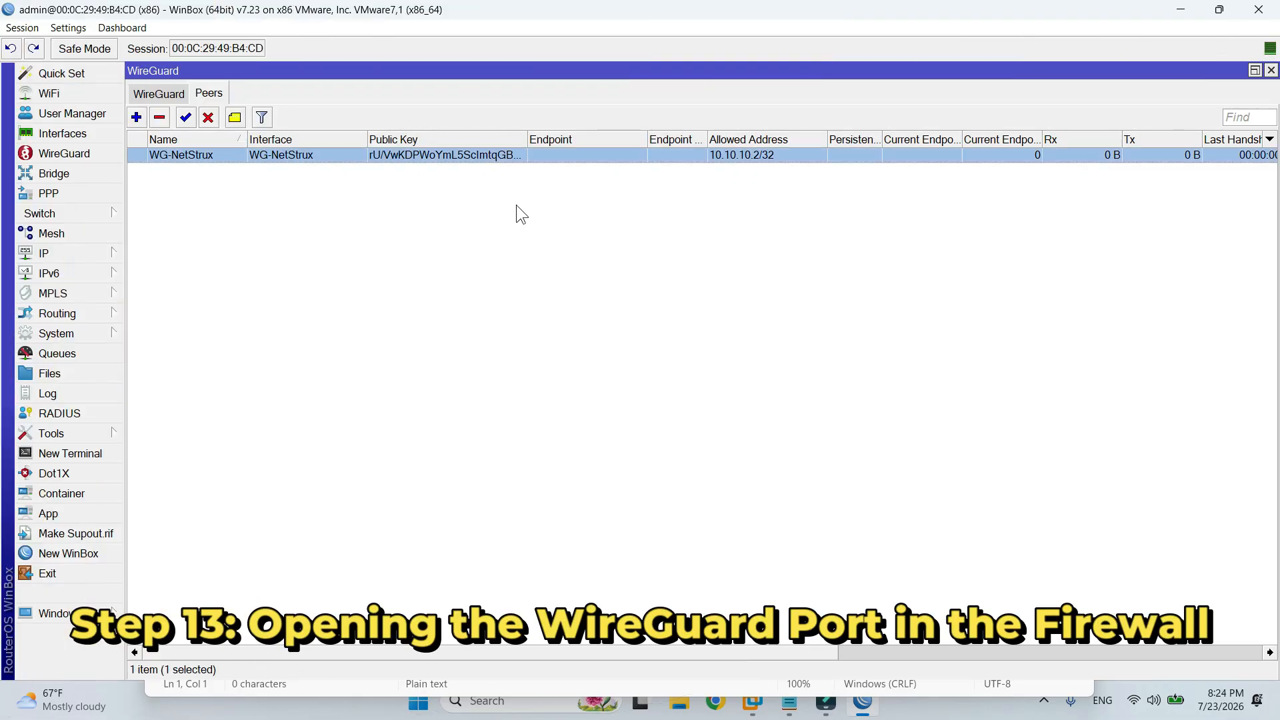
{"action": "left_click", "coordinate": [521, 214]}
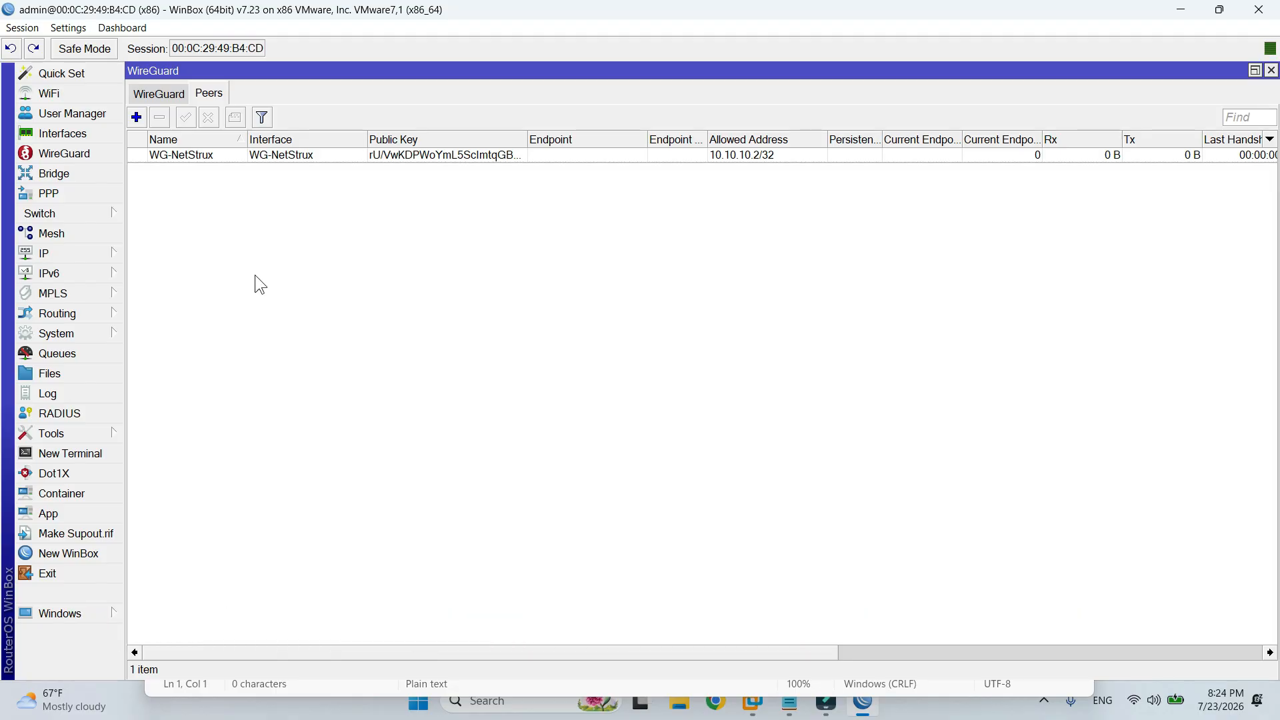
- Start a new IP firewall filter rule on the input chain
{"action": "left_click", "coordinate": [82, 248]}
{"action": "left_click", "coordinate": [186, 230]}
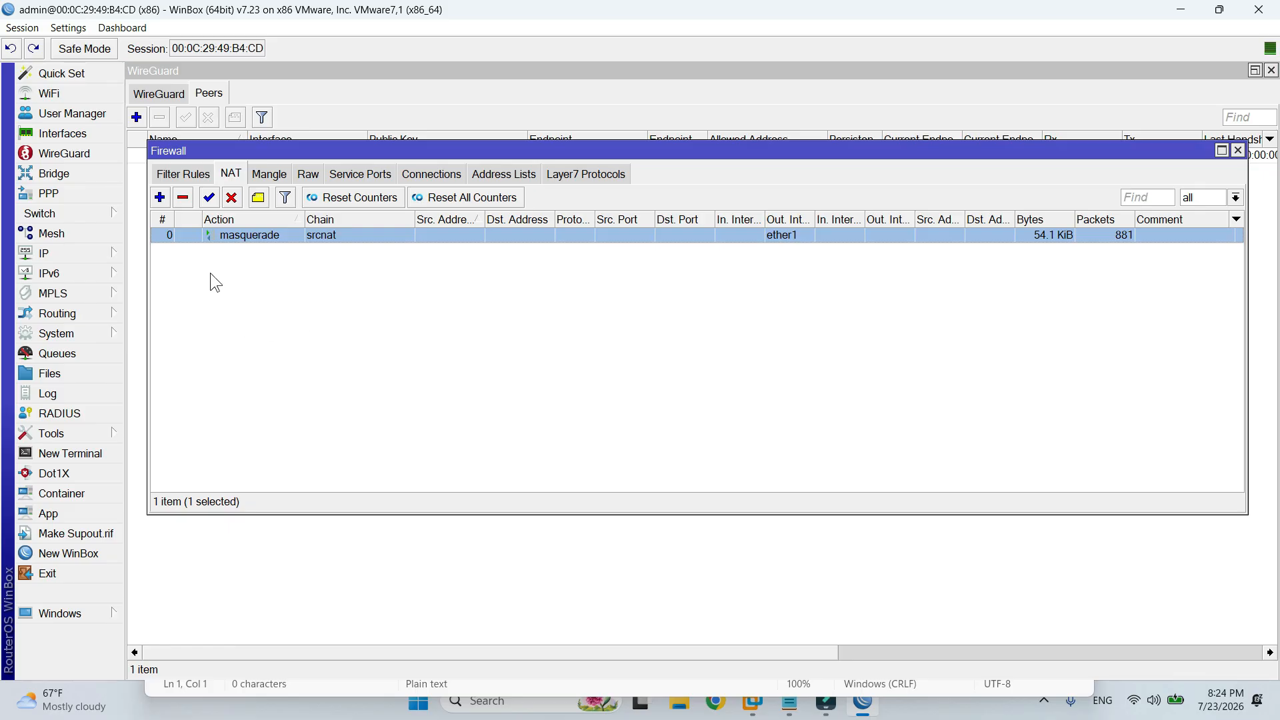
{"action": "left_click", "coordinate": [188, 175]}
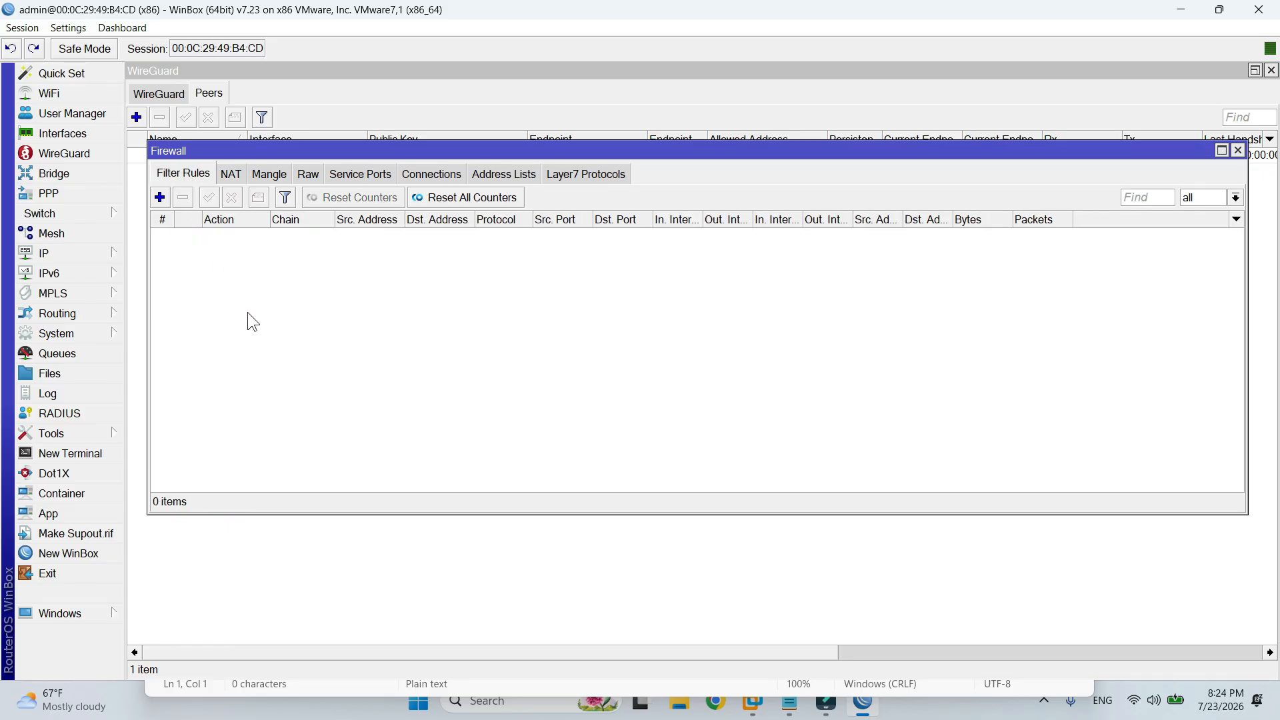
{"action": "left_click", "coordinate": [160, 197]}
{"action": "left_click_drag", "start_coordinate": [646, 75], "coordinate": [496, 86]}
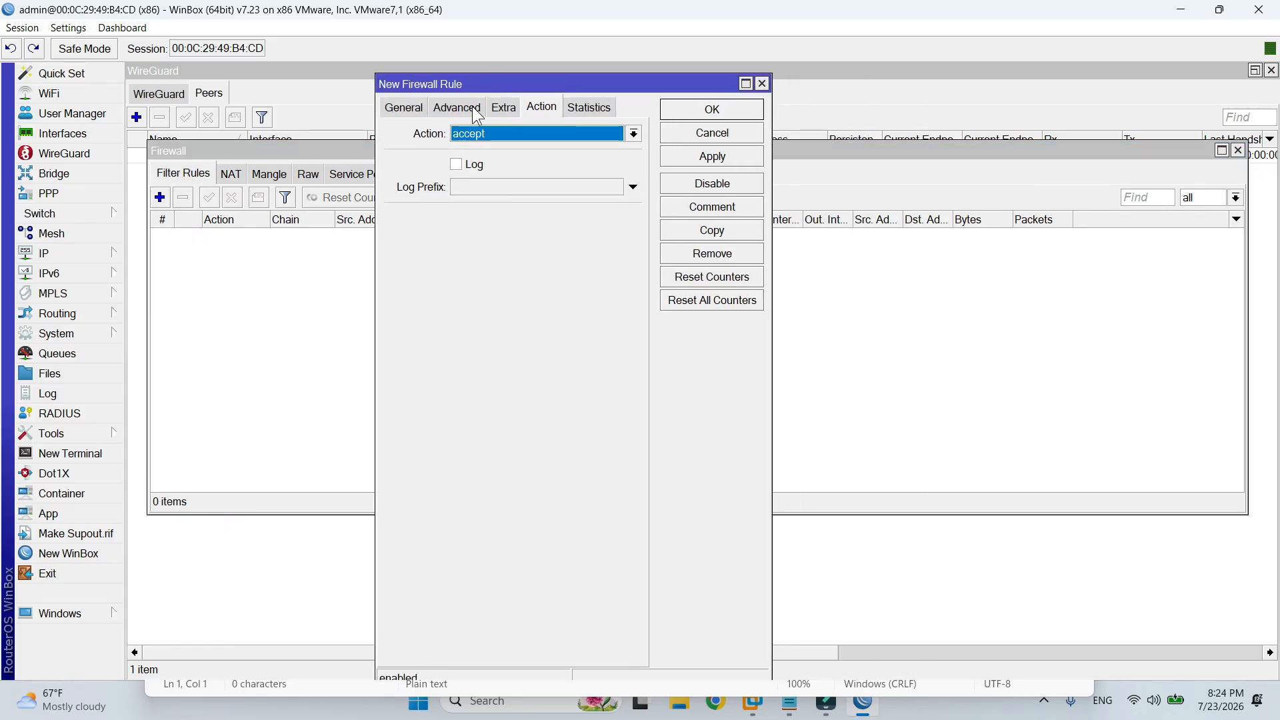
{"action": "left_click", "coordinate": [404, 107]}
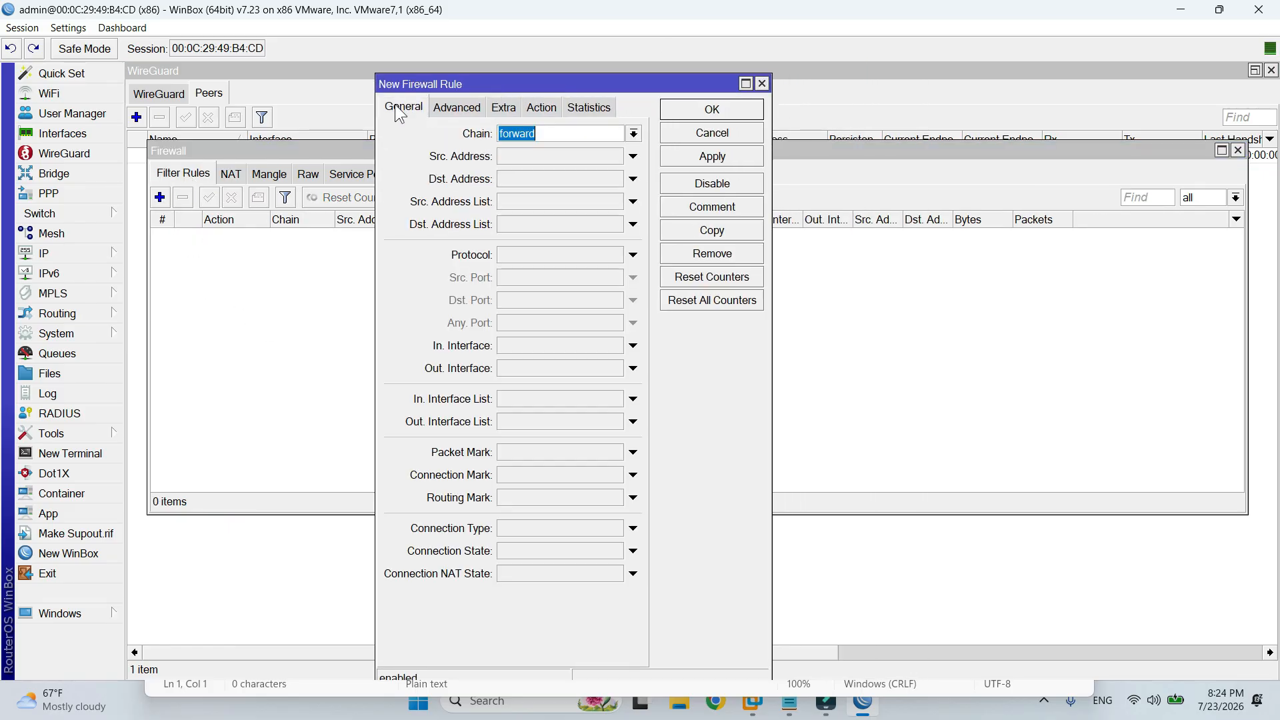
{"action": "left_click", "coordinate": [634, 133]}
{"action": "left_click", "coordinate": [621, 163]}
- Match the firewall rule to protocol udp, destination port 13231 and incoming interface ether1
{"action": "left_click", "coordinate": [633, 254]}
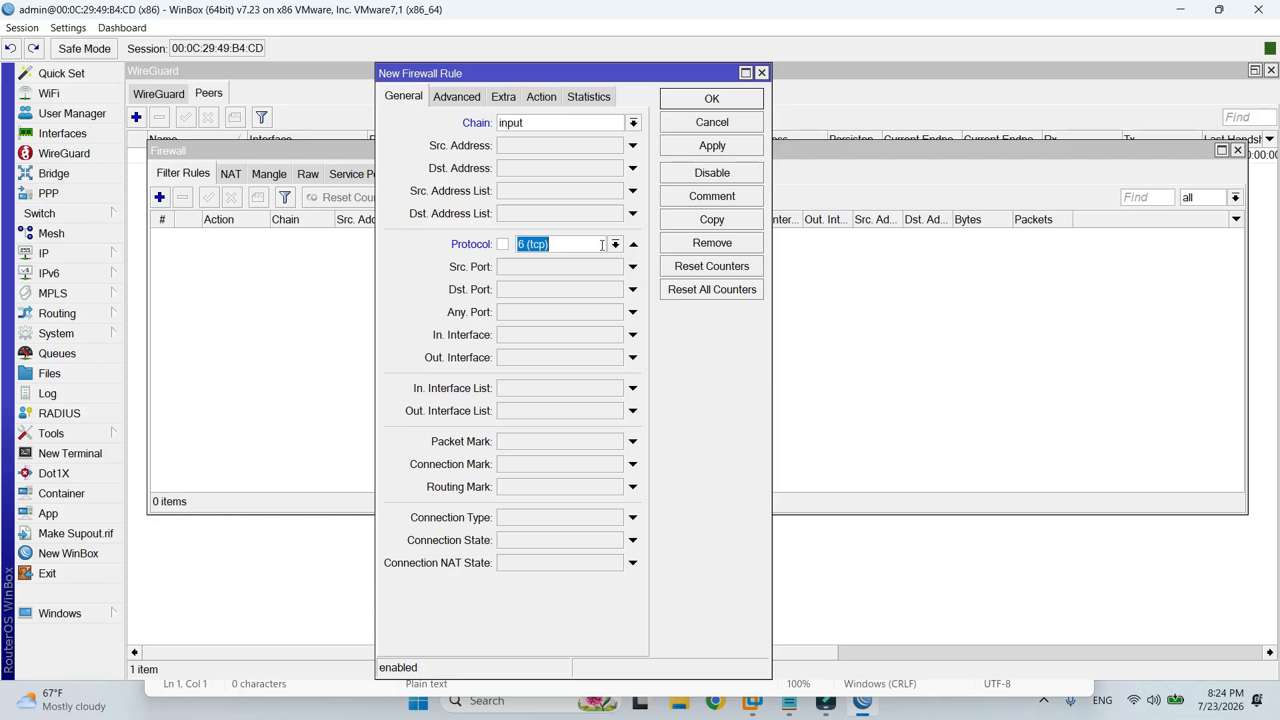
{"action": "left_click", "coordinate": [615, 244]}
{"action": "left_click", "coordinate": [601, 362]}
{"action": "left_click", "coordinate": [535, 292]}
{"action": "type", "text": "13231"}
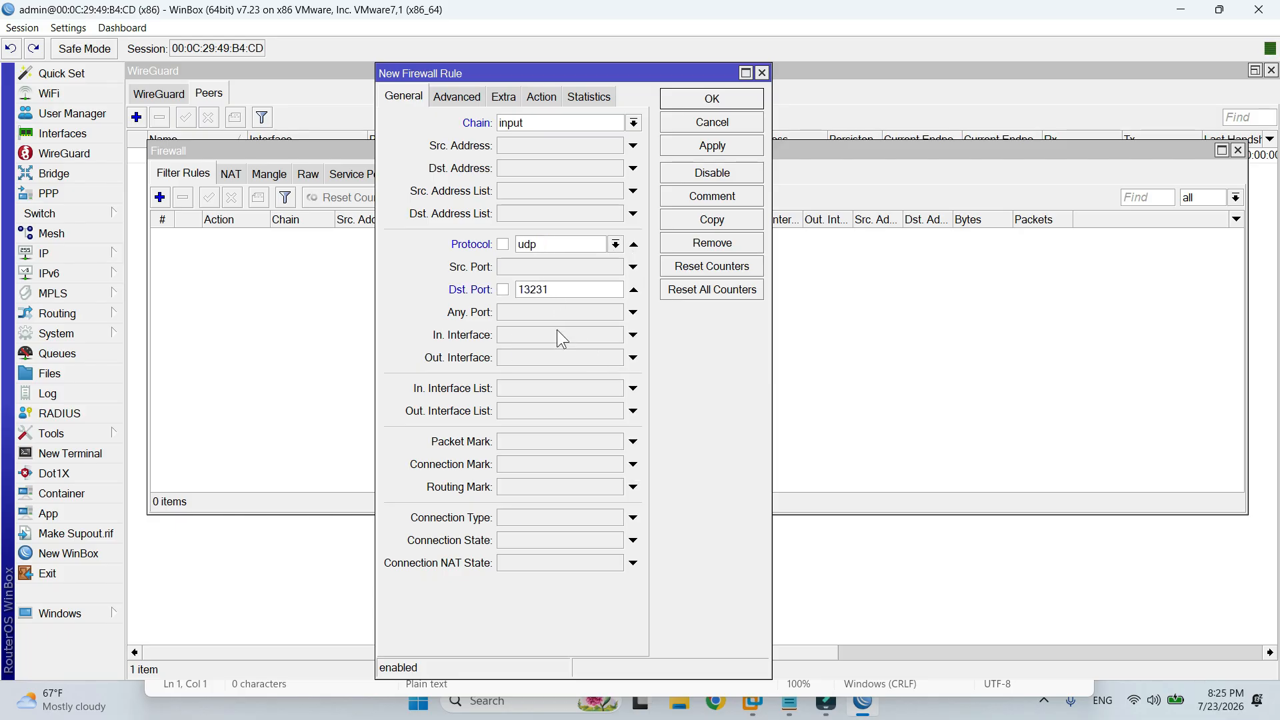
{"action": "left_click", "coordinate": [558, 333]}
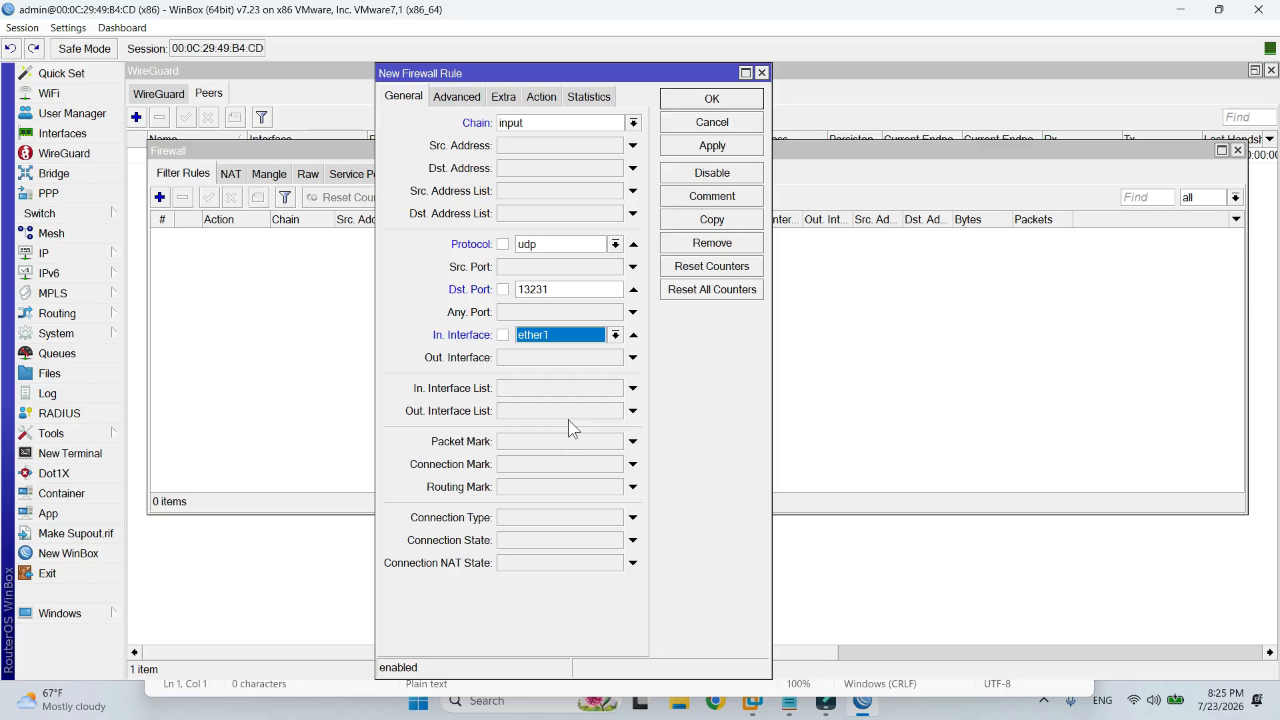
- Keep the rule's action as accept, add the comment "allowed WireGuard UDP", and save the firewall rule
{"action": "left_click", "coordinate": [543, 95]}
{"action": "left_click", "coordinate": [568, 121]}
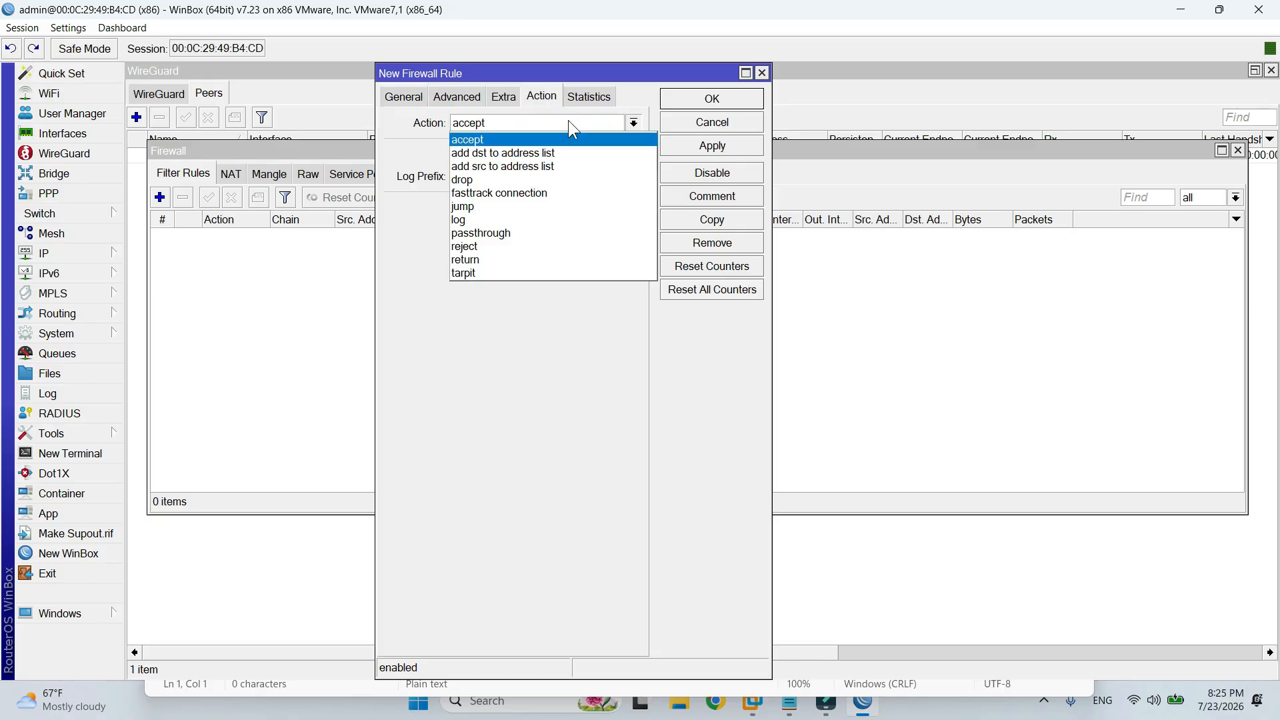
{"action": "left_click", "coordinate": [568, 121]}
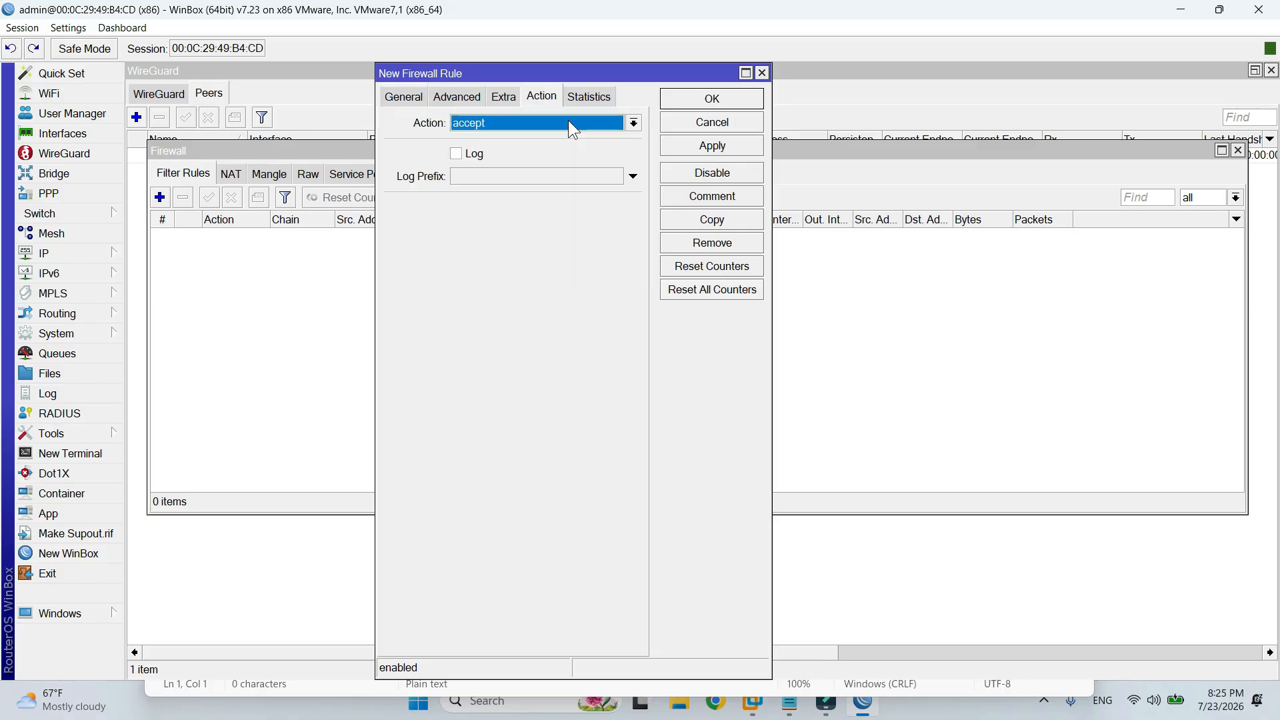
{"action": "left_click", "coordinate": [698, 195]}
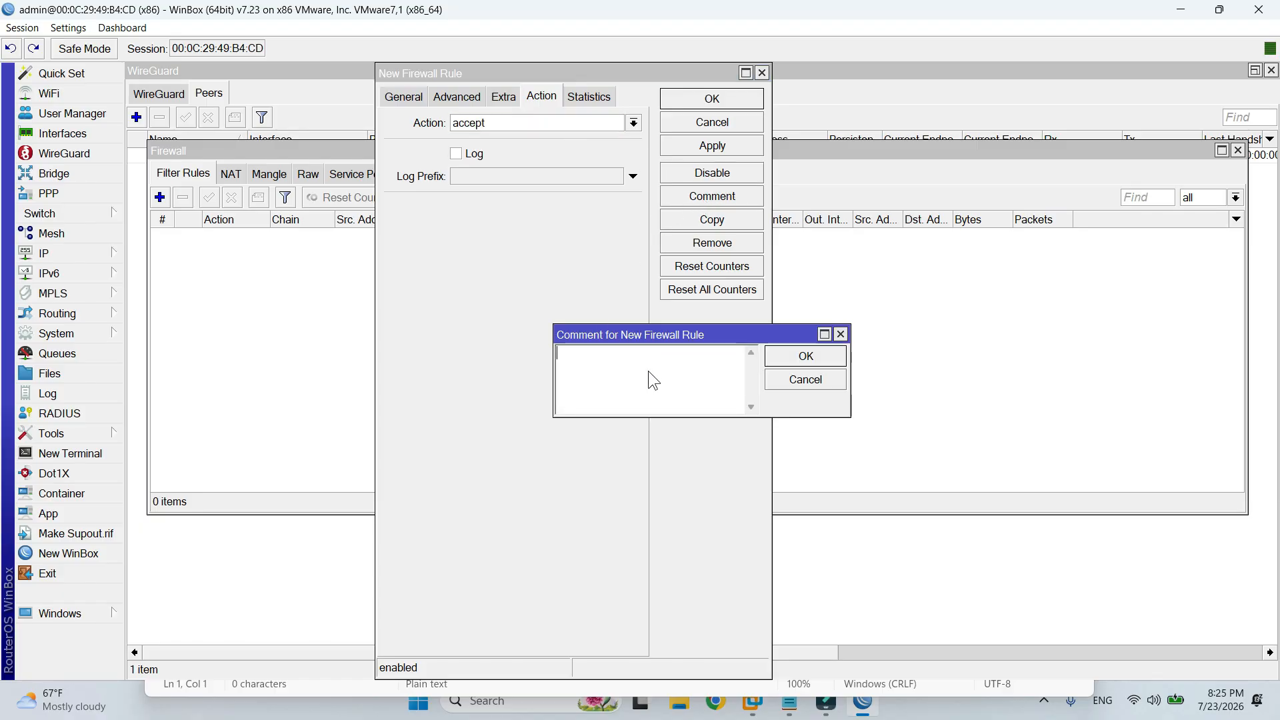
{"action": "type", "text": "allowed WireGuard UDP"}
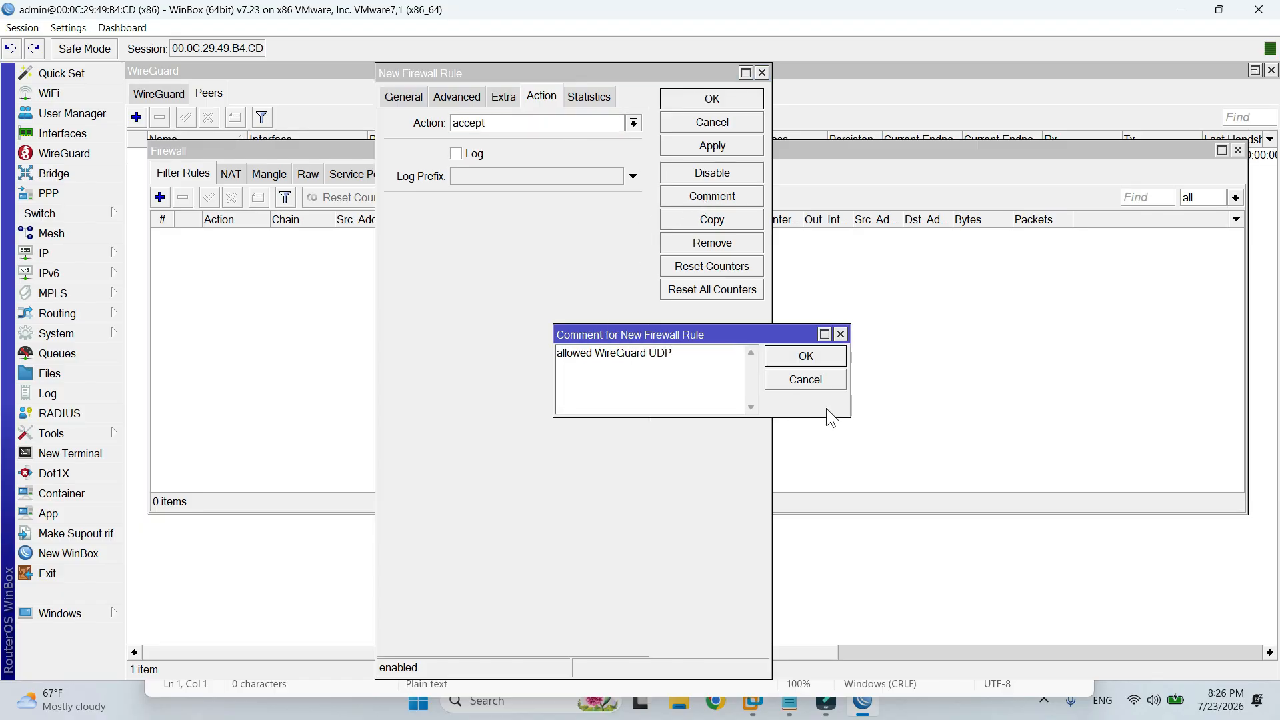
{"action": "left_click", "coordinate": [816, 355]}
{"action": "left_click", "coordinate": [816, 355]}
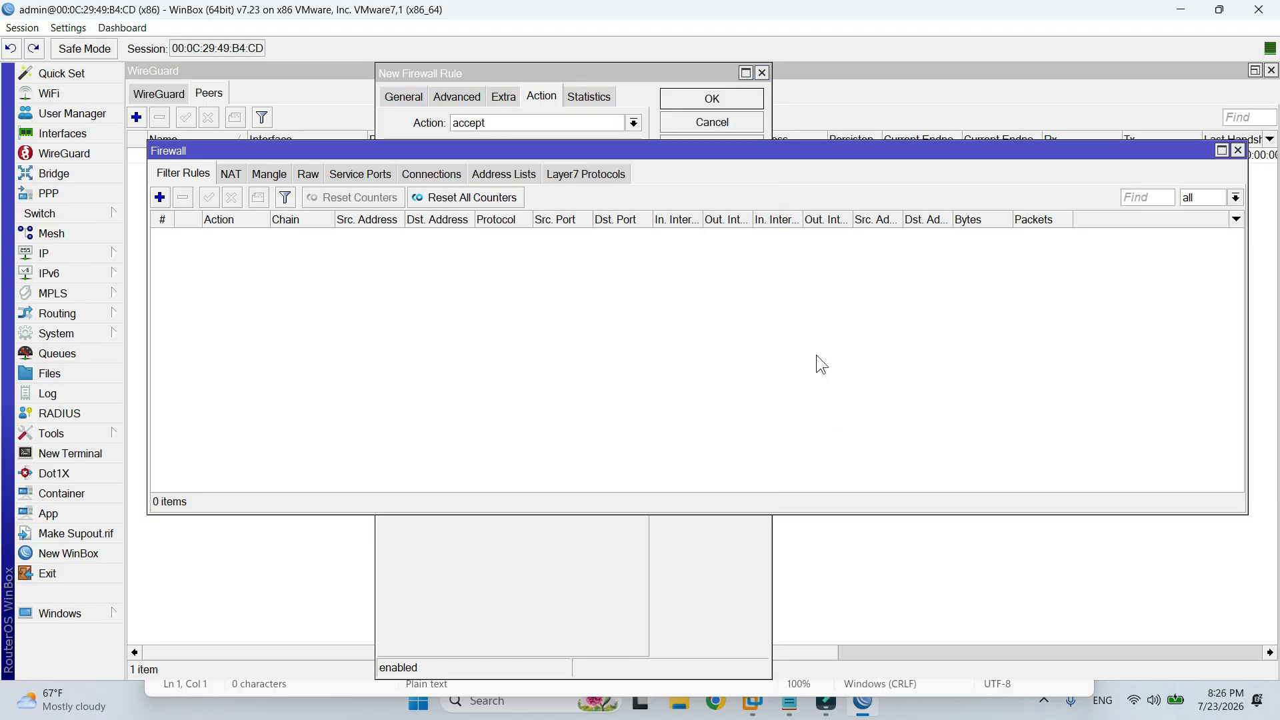
{"action": "left_click", "coordinate": [650, 72]}
{"action": "left_click", "coordinate": [712, 98]}
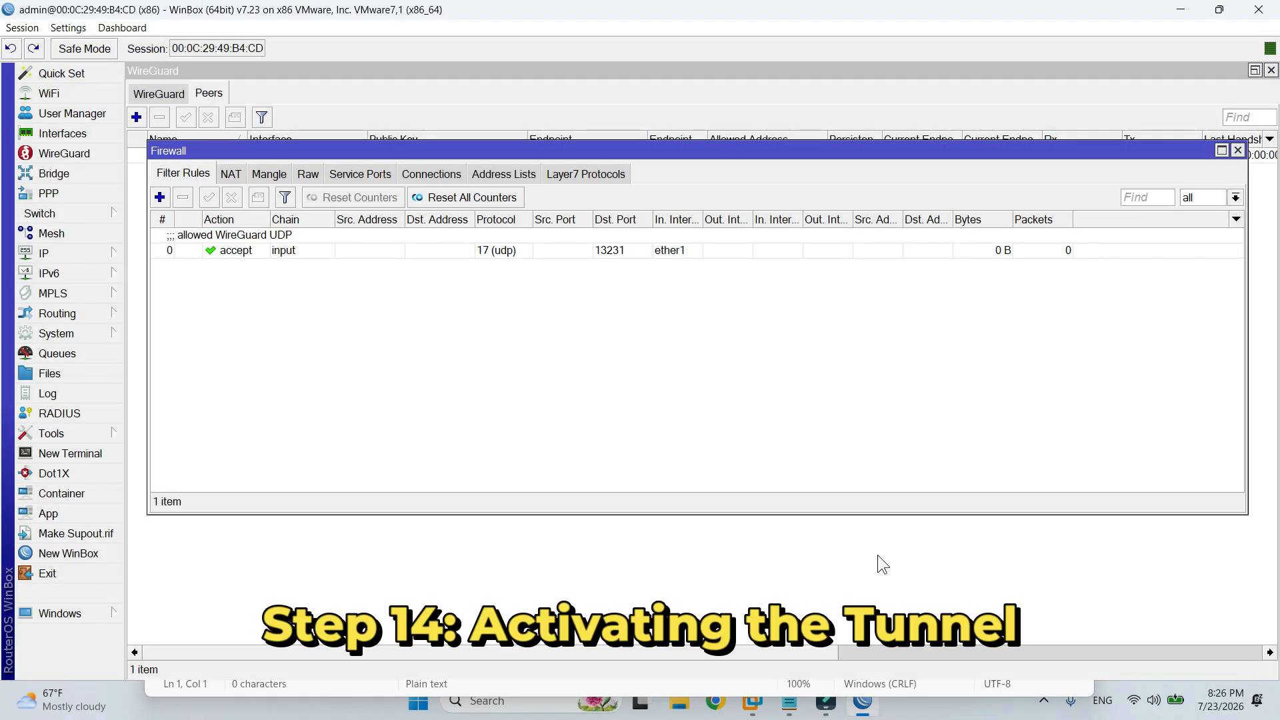
- Switch to the Remote Client virtual machine, save the open tunnel configuration, and activate the NetStrux-Mikrotik tunnel
{"action": "left_click", "coordinate": [758, 675]}
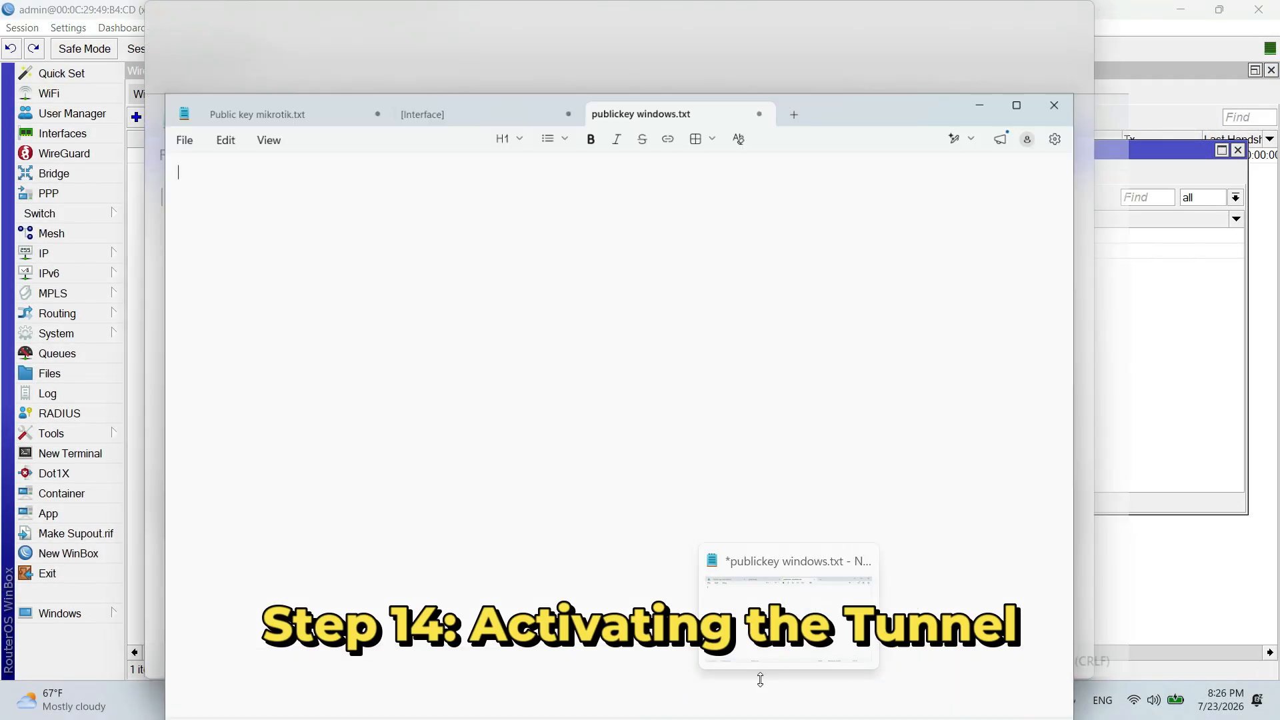
{"action": "left_click", "coordinate": [755, 705]}
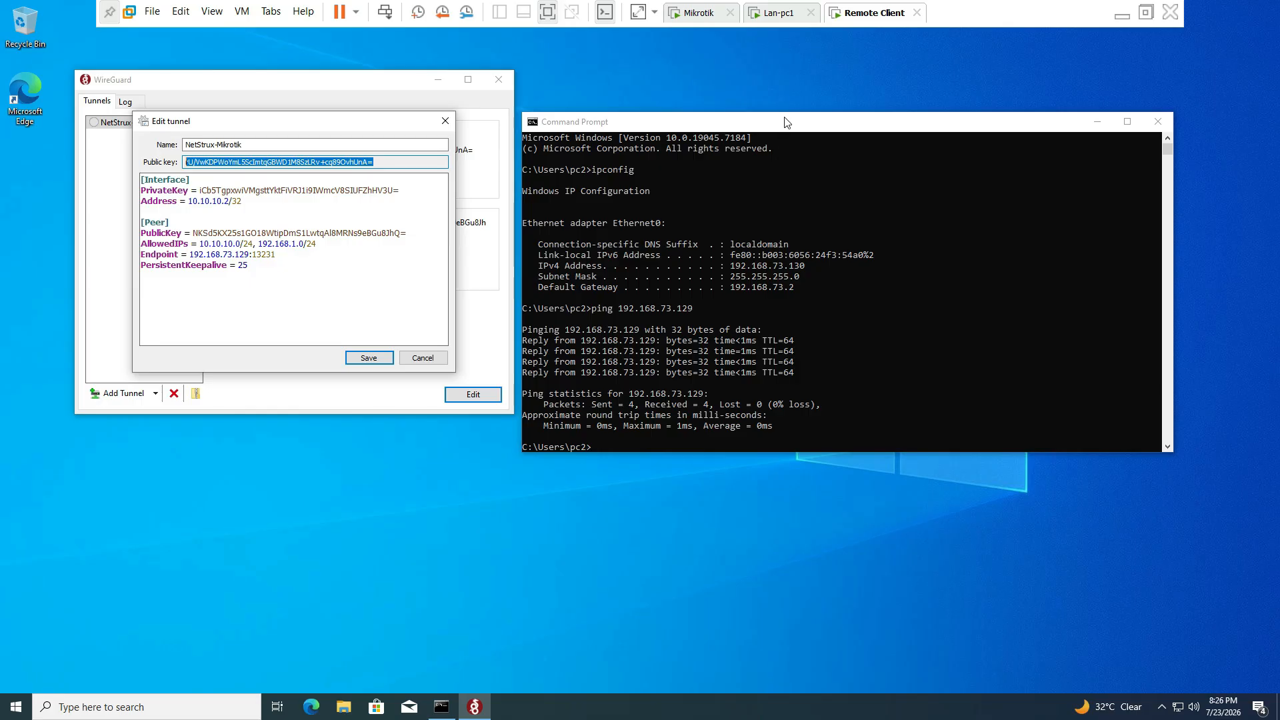
{"action": "left_click", "coordinate": [369, 357]}
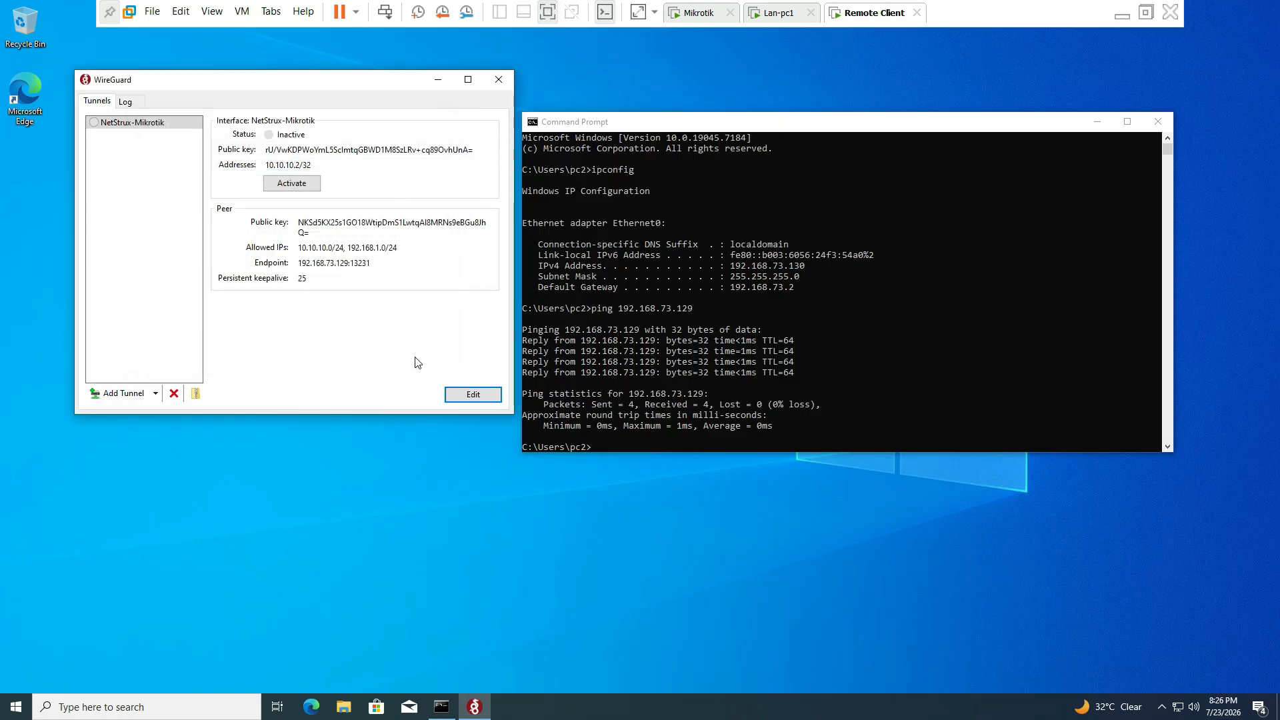
{"action": "left_click", "coordinate": [155, 181]}
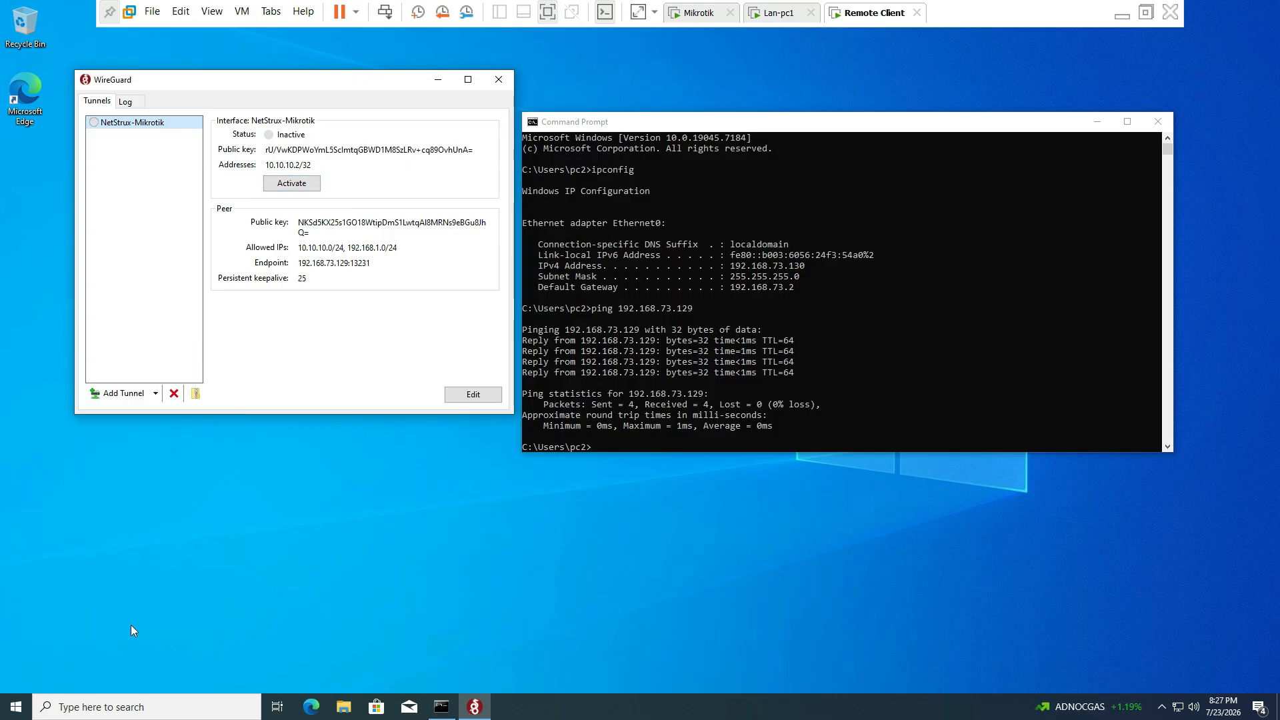
{"action": "left_click", "coordinate": [297, 186]}
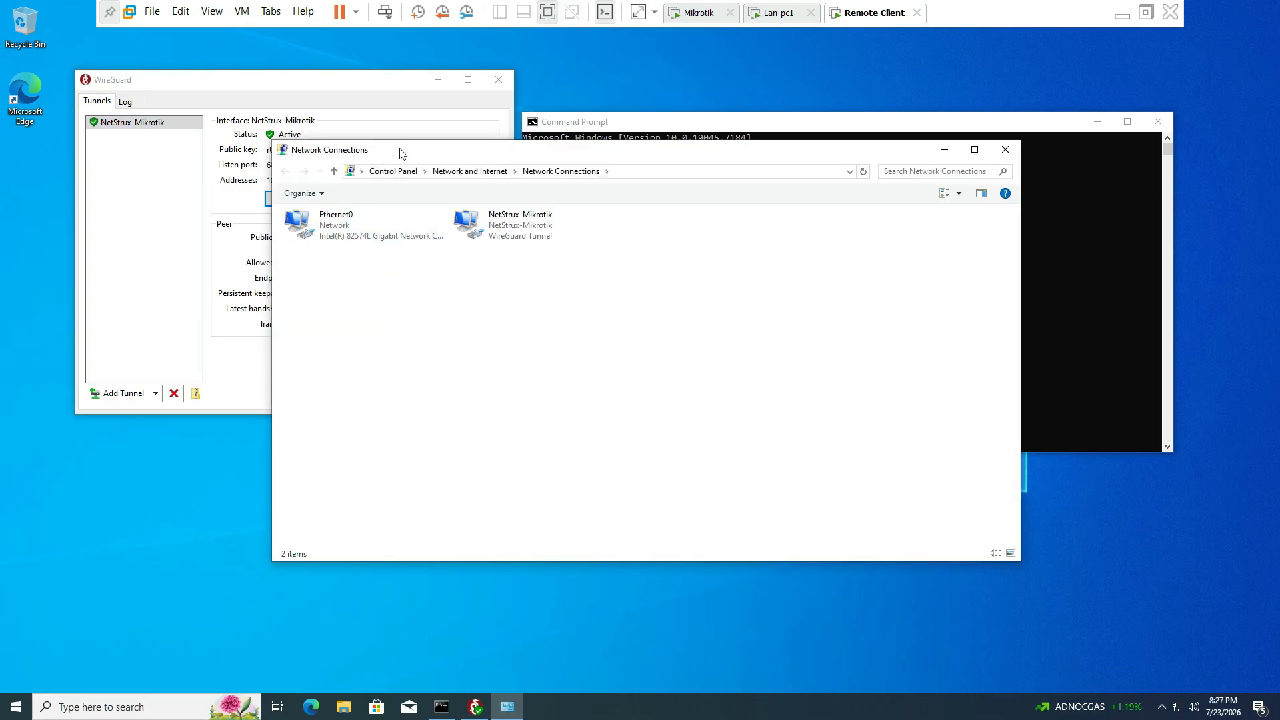
- Move the Network Connections window clear of WireGuard and examine the active tunnel's transfer statistics
{"action": "left_click_drag", "start_coordinate": [400, 153], "coordinate": [693, 129]}
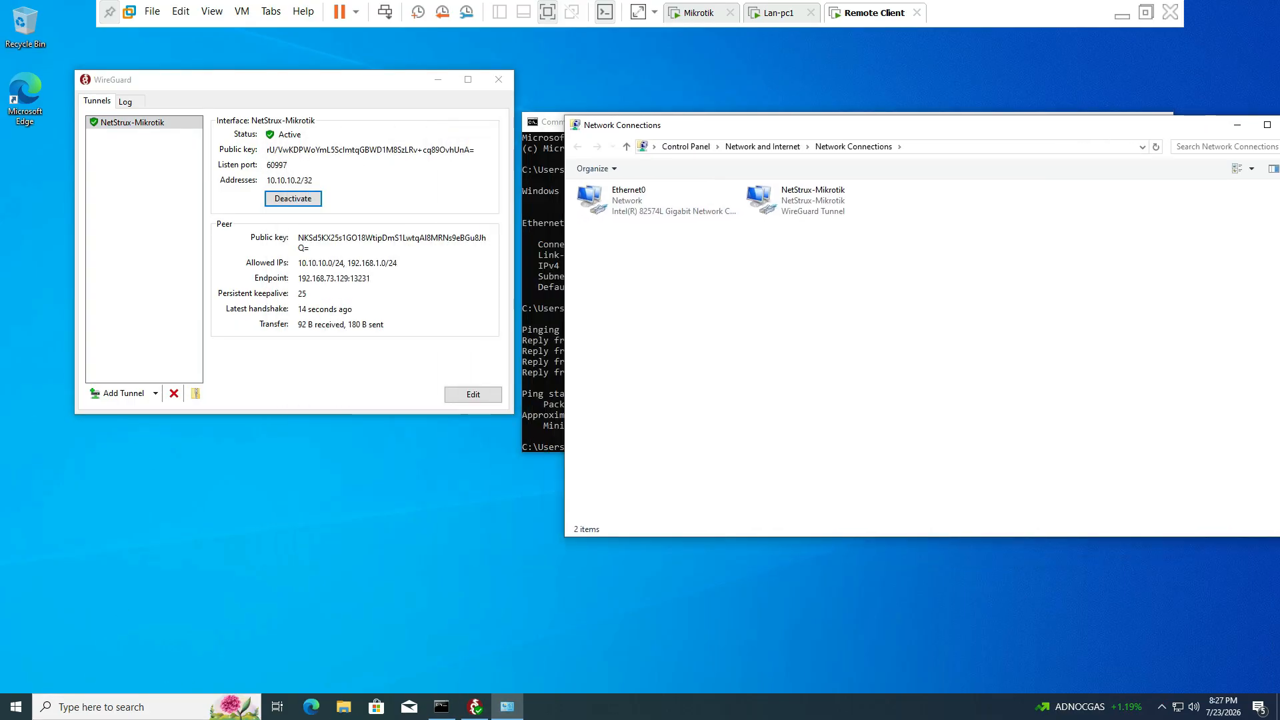
{"action": "left_click_drag", "start_coordinate": [298, 324], "coordinate": [346, 324]}
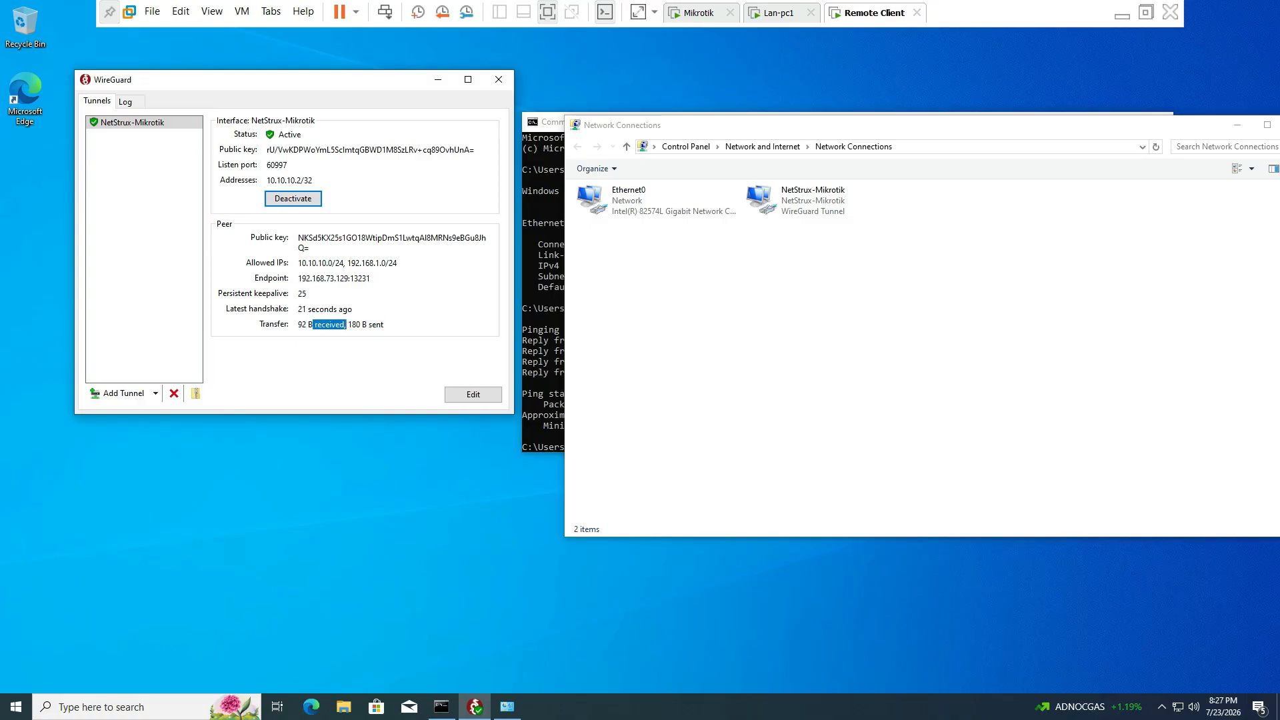
{"action": "left_click", "coordinate": [410, 326]}
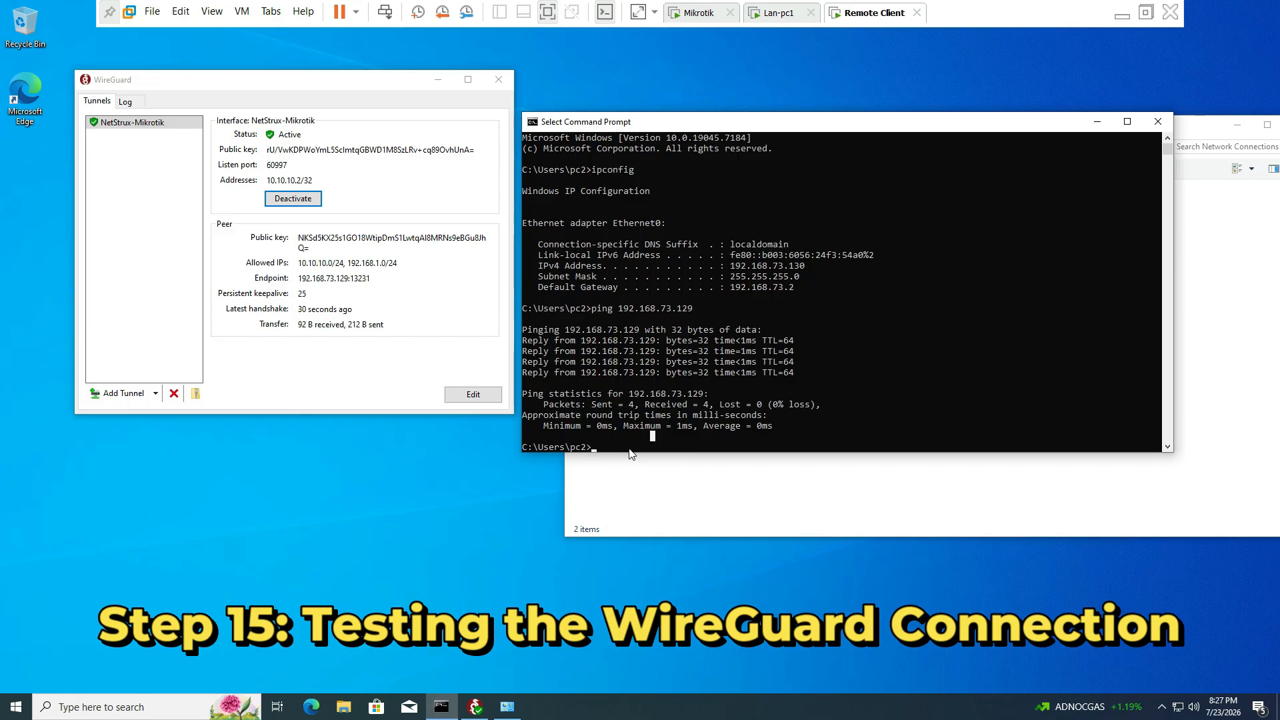
- Ping the router's WireGuard address 10.10.10.1 from Command Prompt and check the tunnel's transfer statistics
{"action": "type", "text": "ping "}
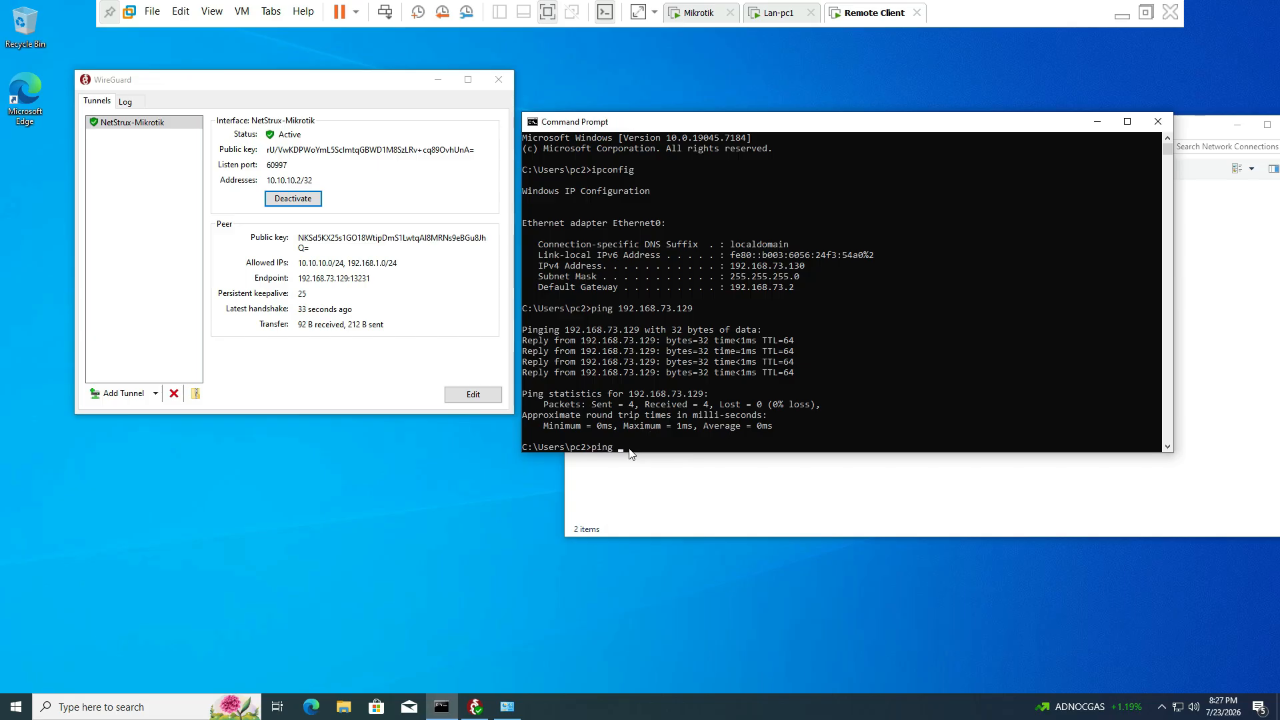
{"action": "type", "text": "10.10.10.1"}
{"action": "key", "text": "Return"}
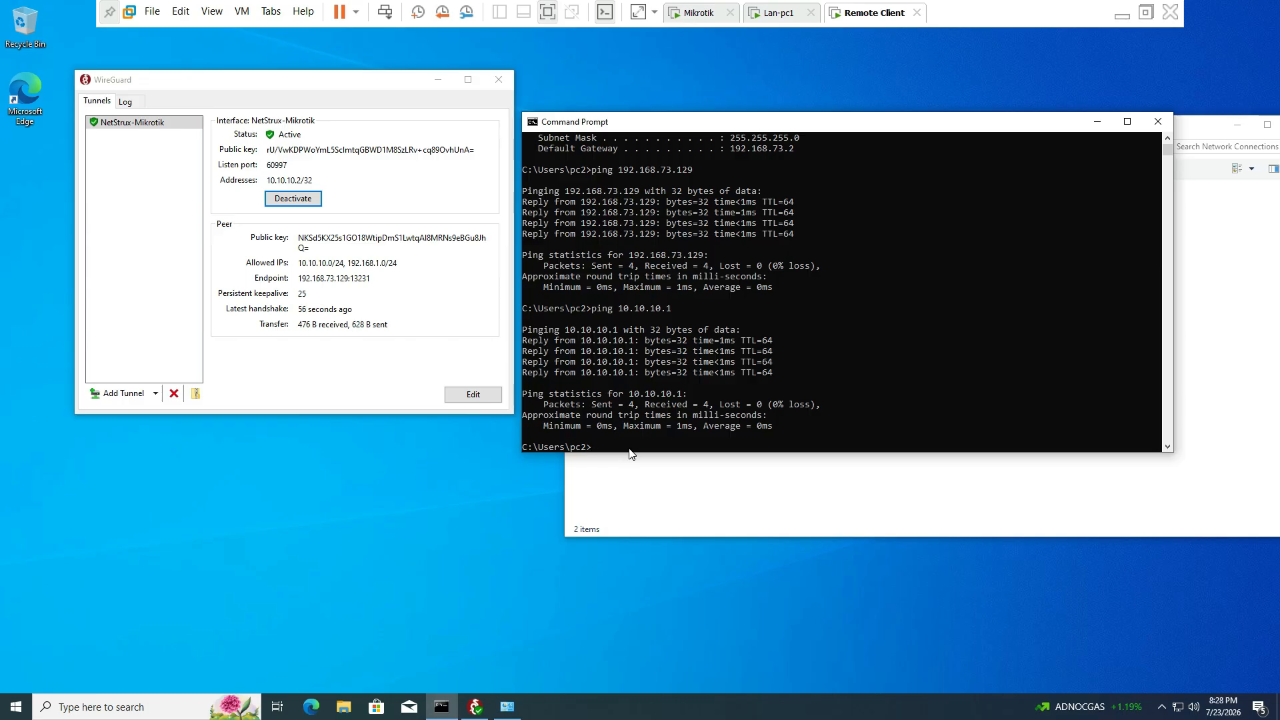
{"action": "left_click_drag", "start_coordinate": [388, 324], "coordinate": [298, 325]}
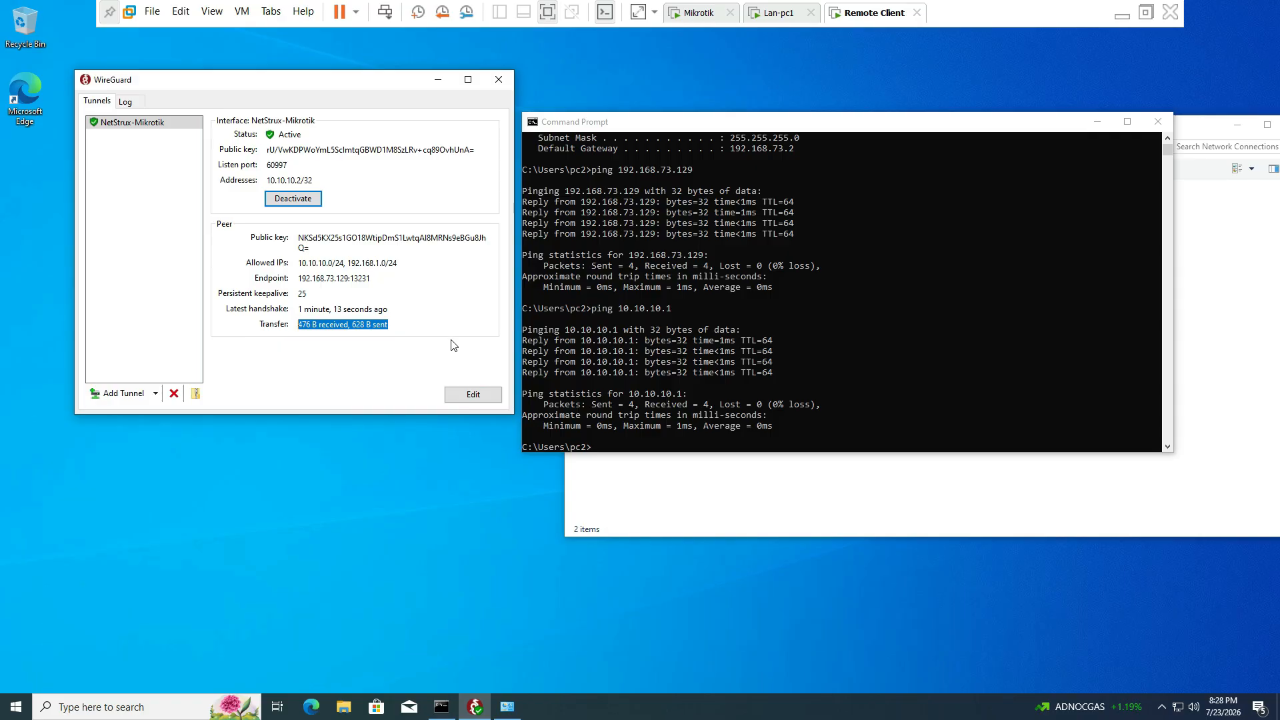
- Ping the LAN addresses 192.168.1.1 and 192.168.1.200 through the tunnel from Command Prompt
{"action": "left_click", "coordinate": [617, 445]}
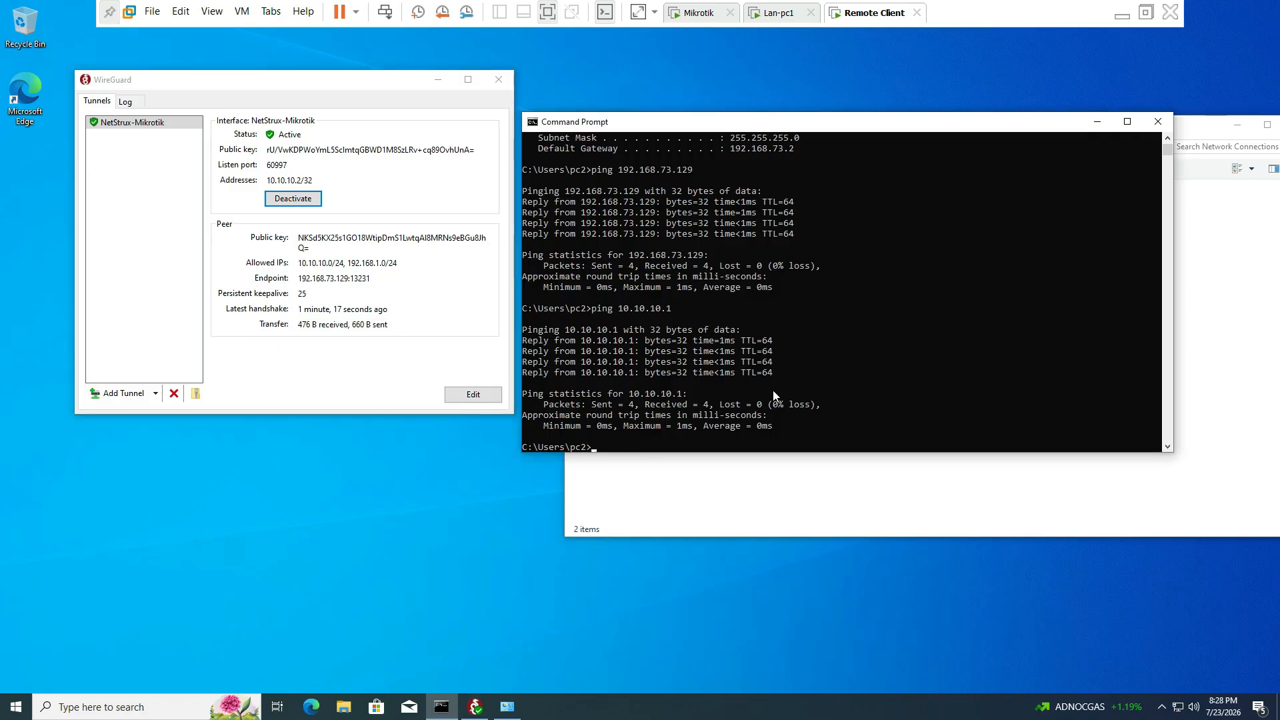
{"action": "type", "text": "ping 192.168.1.1"}
{"action": "key", "text": "Return"}
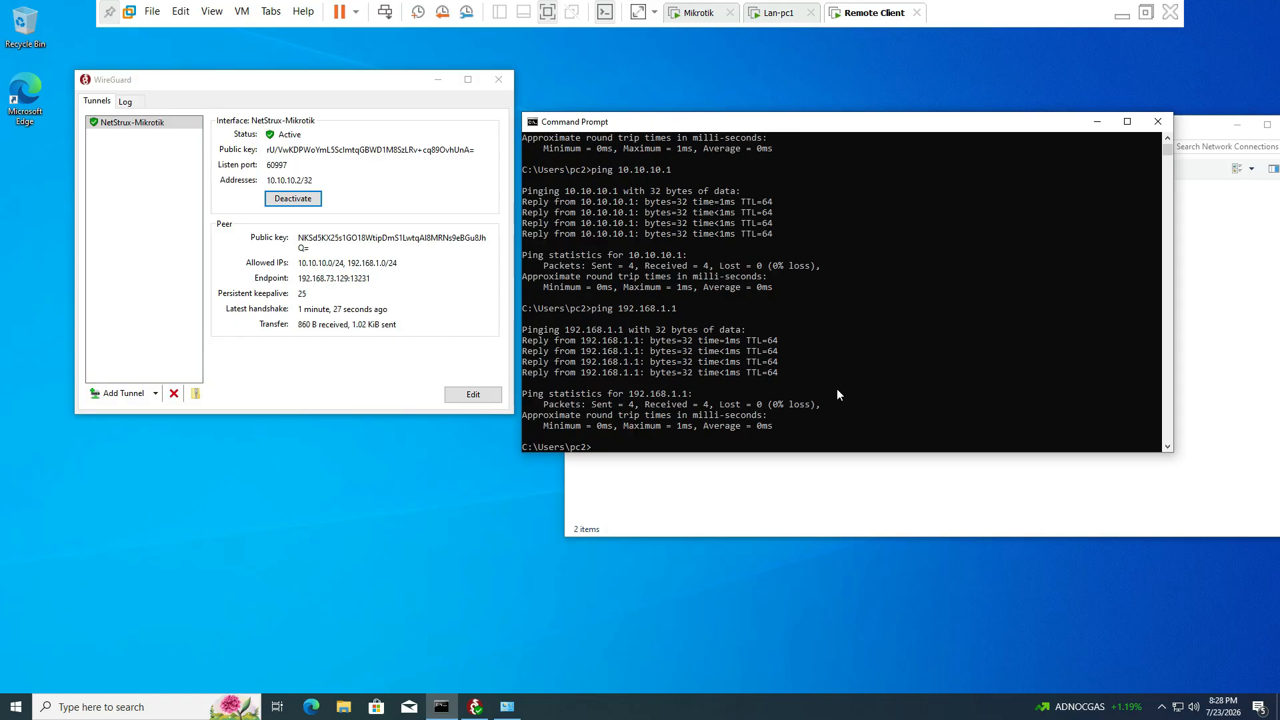
{"action": "type", "text": "ping 192.168.1.200"}
{"action": "key", "text": "Return"}
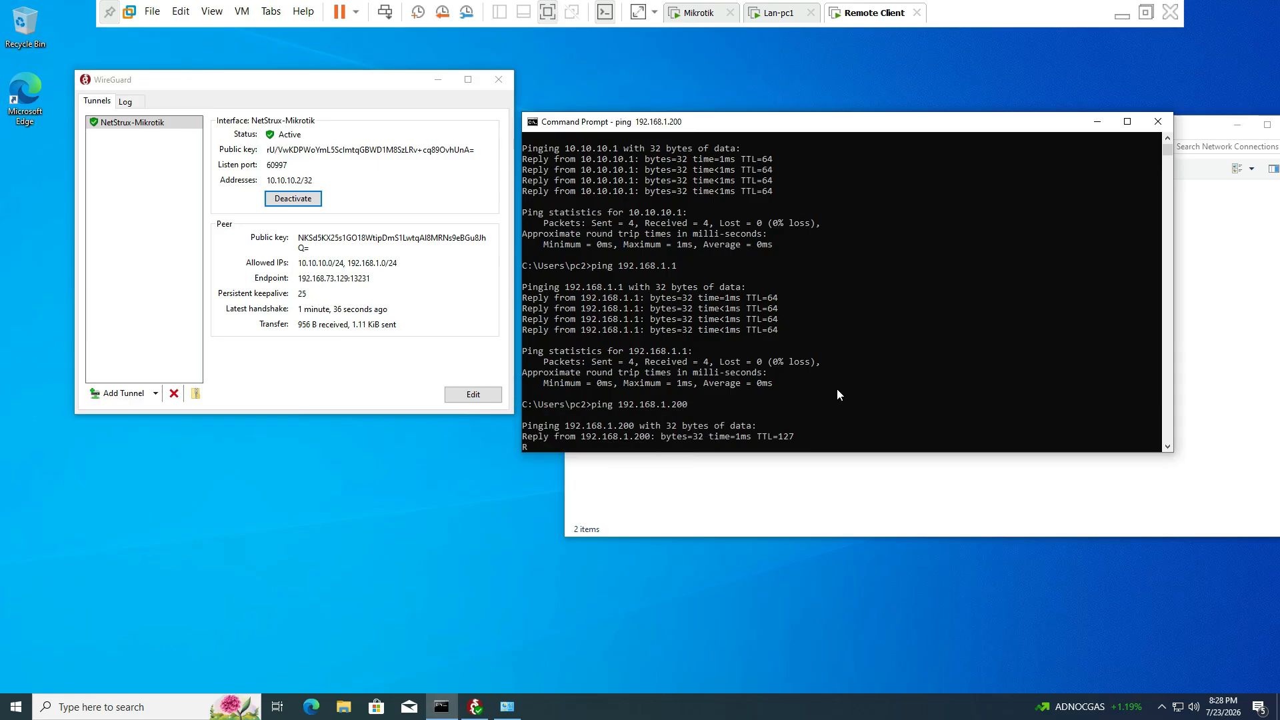
- Switch to the Lan-pc1 virtual machine and open its Network Connections window with ncpa.cpl
{"action": "left_click", "coordinate": [775, 15]}
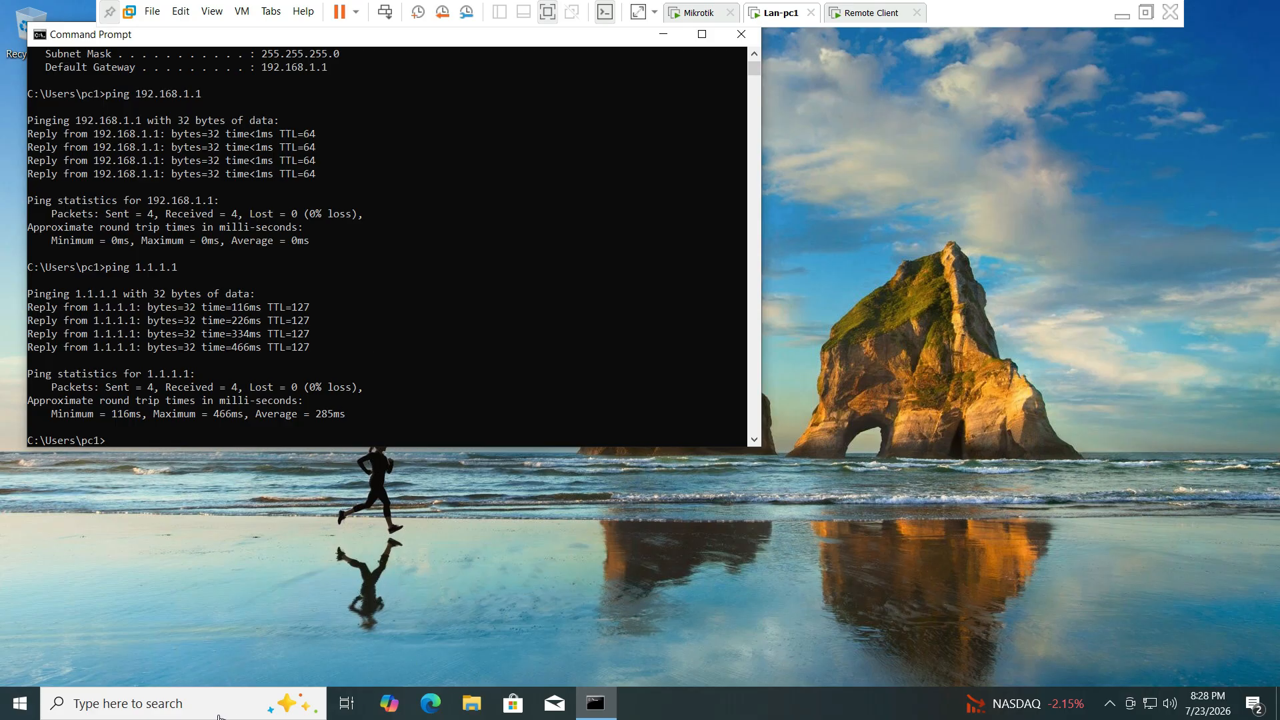
{"action": "left_click", "coordinate": [198, 714]}
{"action": "type", "text": "nc"}
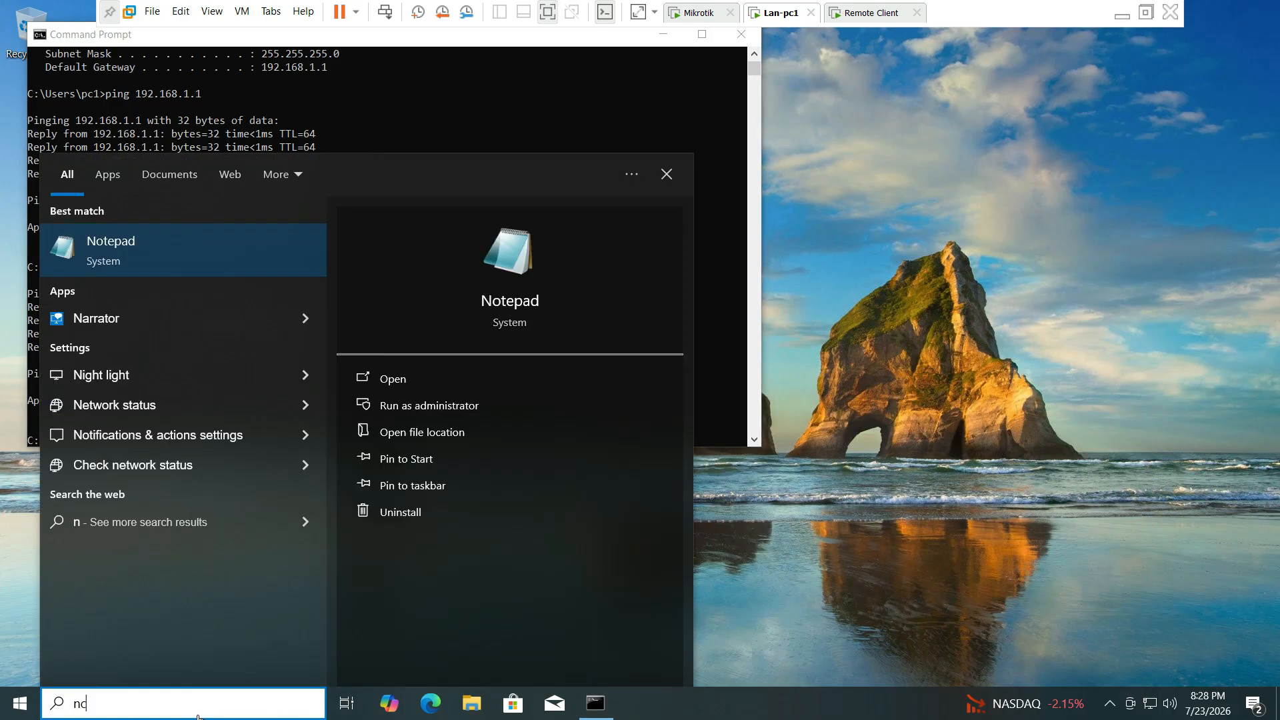
{"action": "type", "text": "pa"}
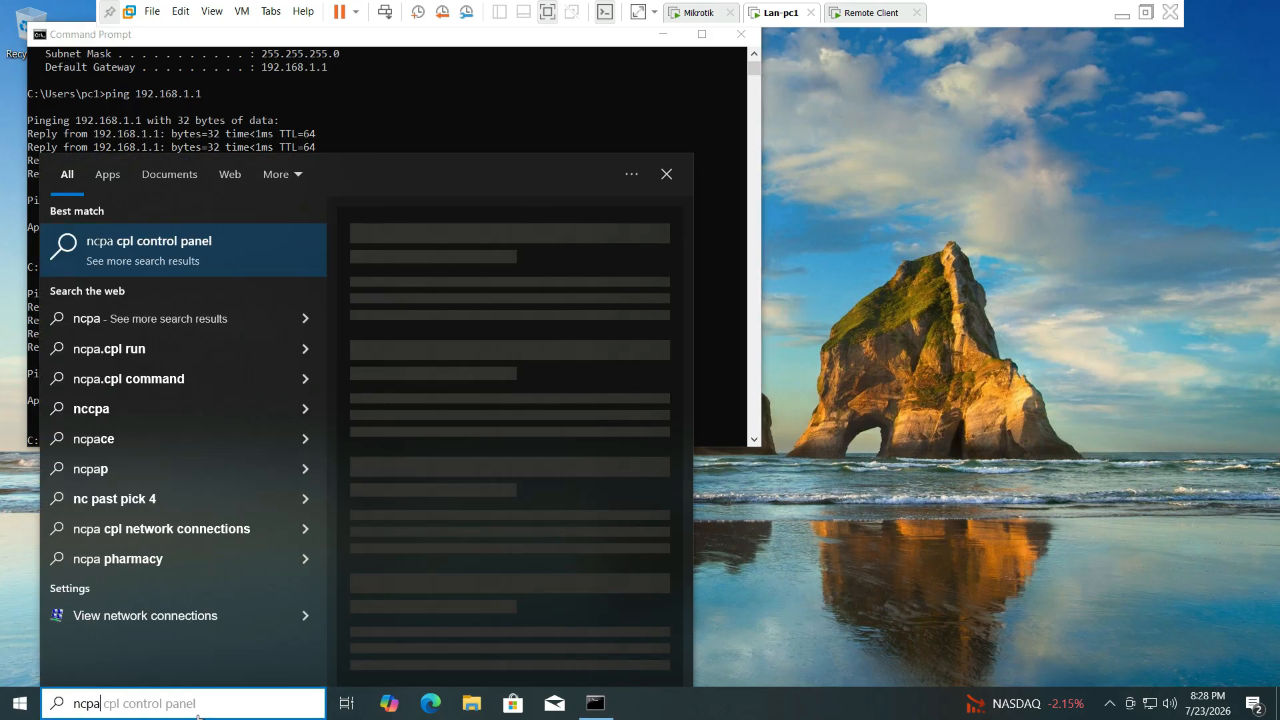
{"action": "type", "text": ".cpl"}
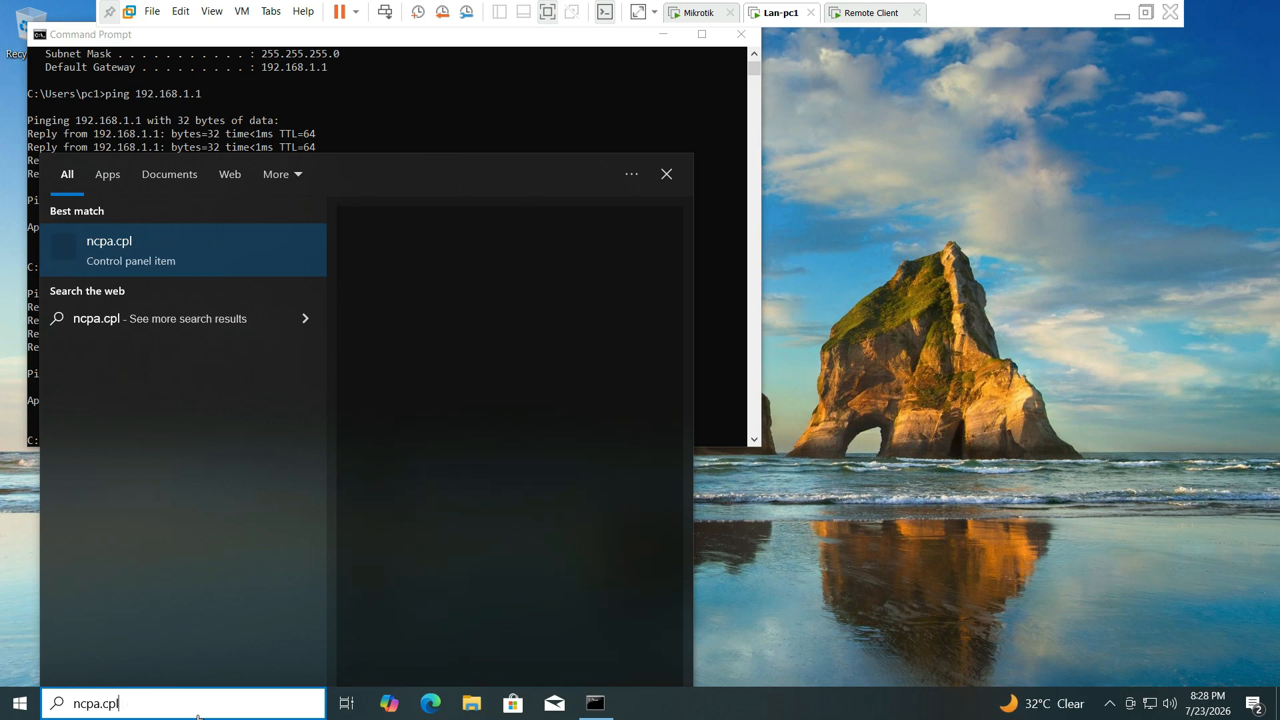
{"action": "key", "text": "Return"}
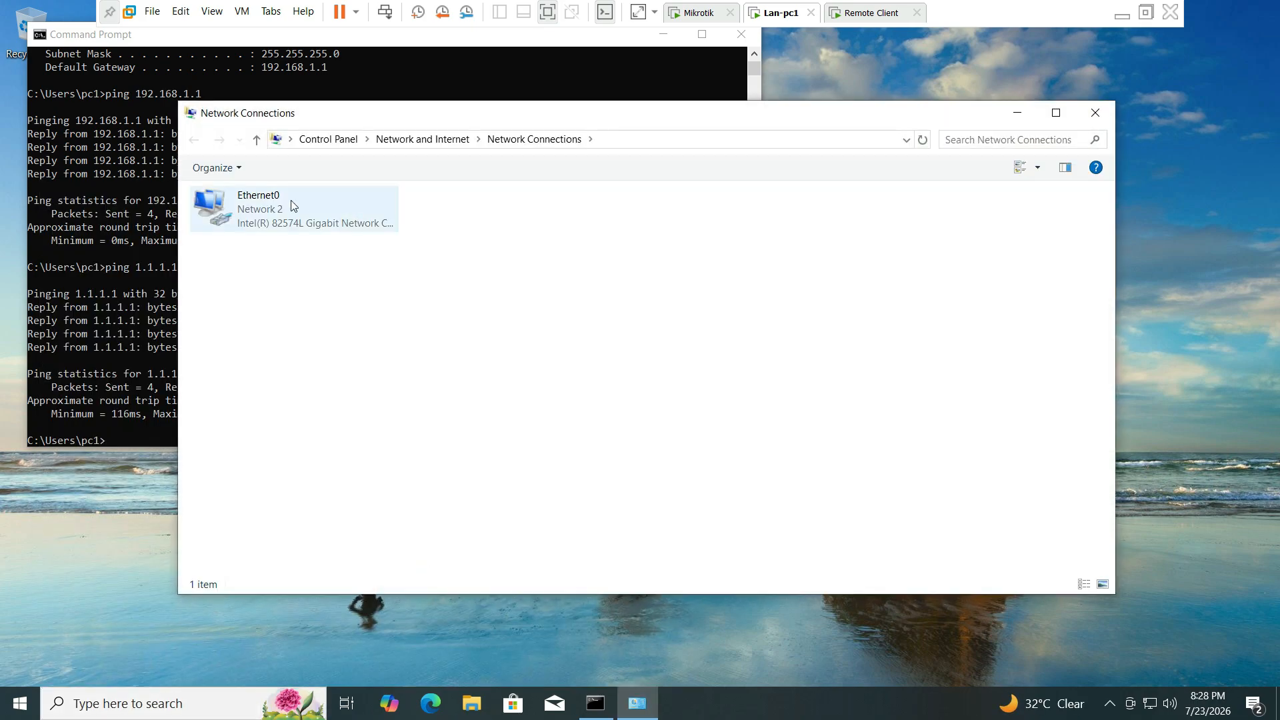
- Open the connection details of Lan-pc1's Ethernet0 adapter and check its IPv4 address
{"action": "right_click", "coordinate": [269, 206]}
{"action": "left_click", "coordinate": [300, 239]}
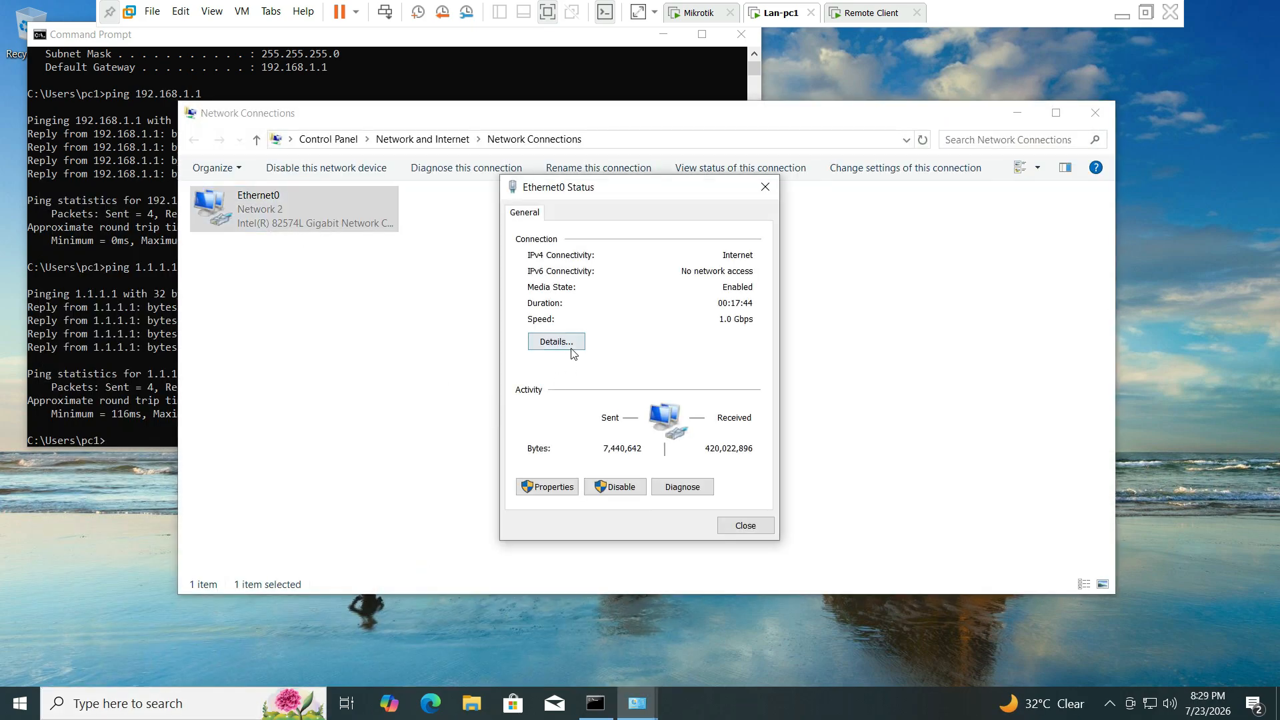
{"action": "left_click", "coordinate": [558, 341]}
{"action": "left_click", "coordinate": [673, 327]}
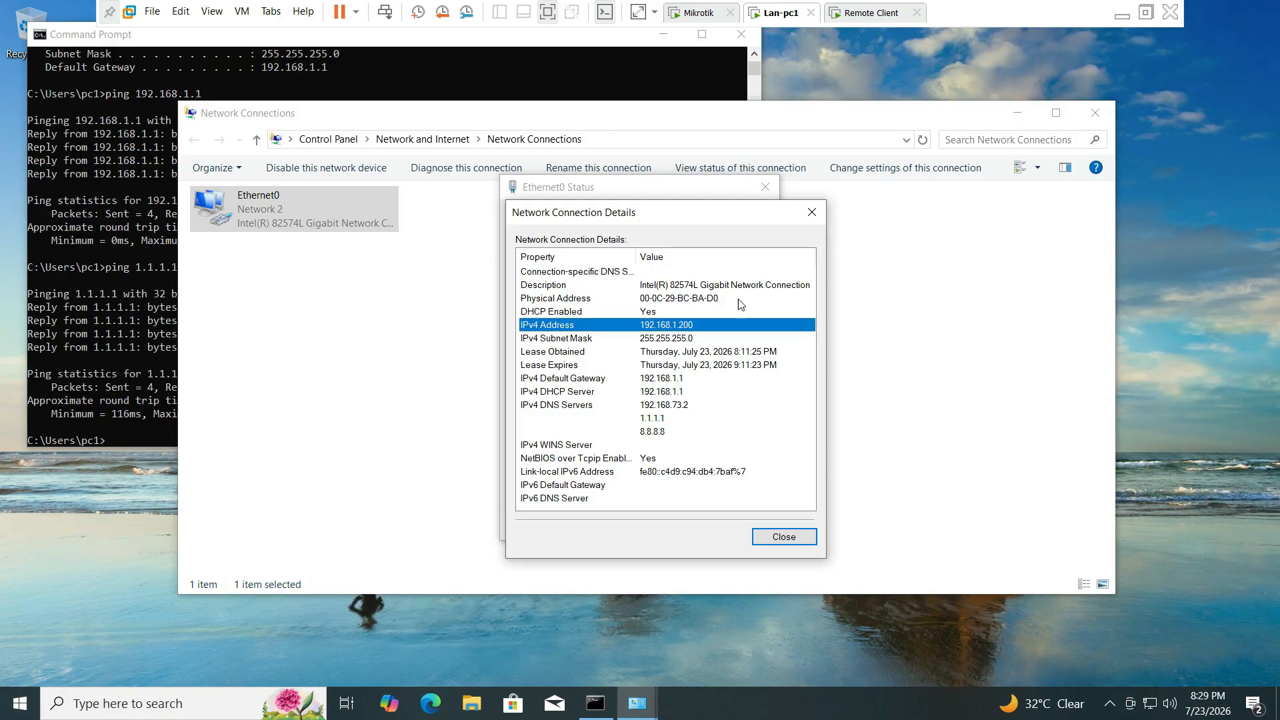
- Return to the Remote Client virtual machine, move Command Prompt clear of the network adapters, and trace the route to 8.8.8.8
{"action": "left_click", "coordinate": [872, 14]}
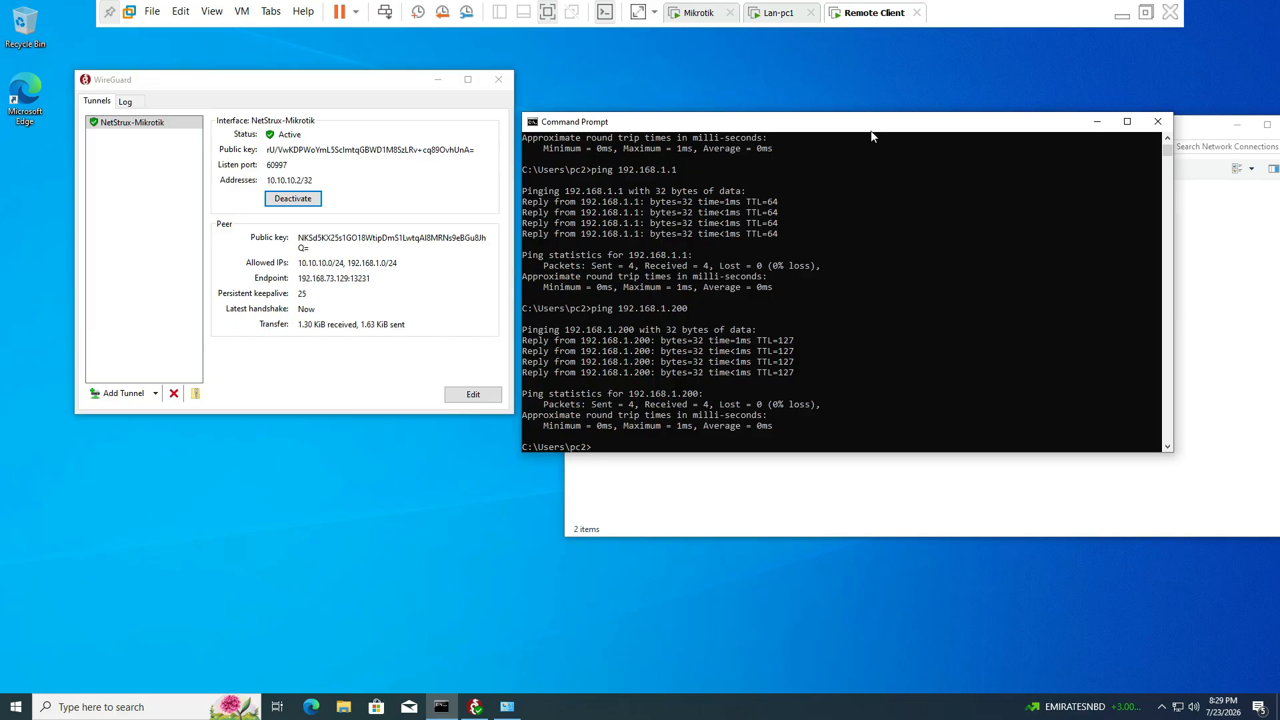
{"action": "left_click_drag", "start_coordinate": [874, 122], "coordinate": [944, 261]}
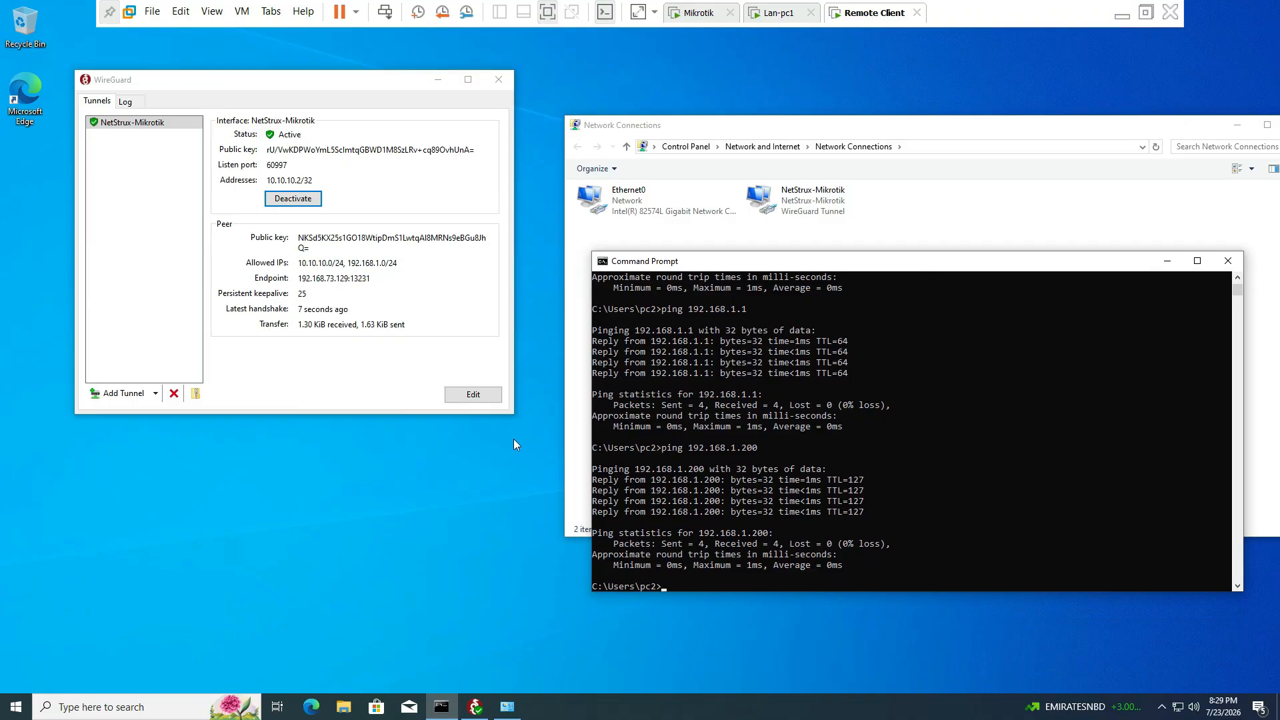
{"action": "type", "text": "trac"}
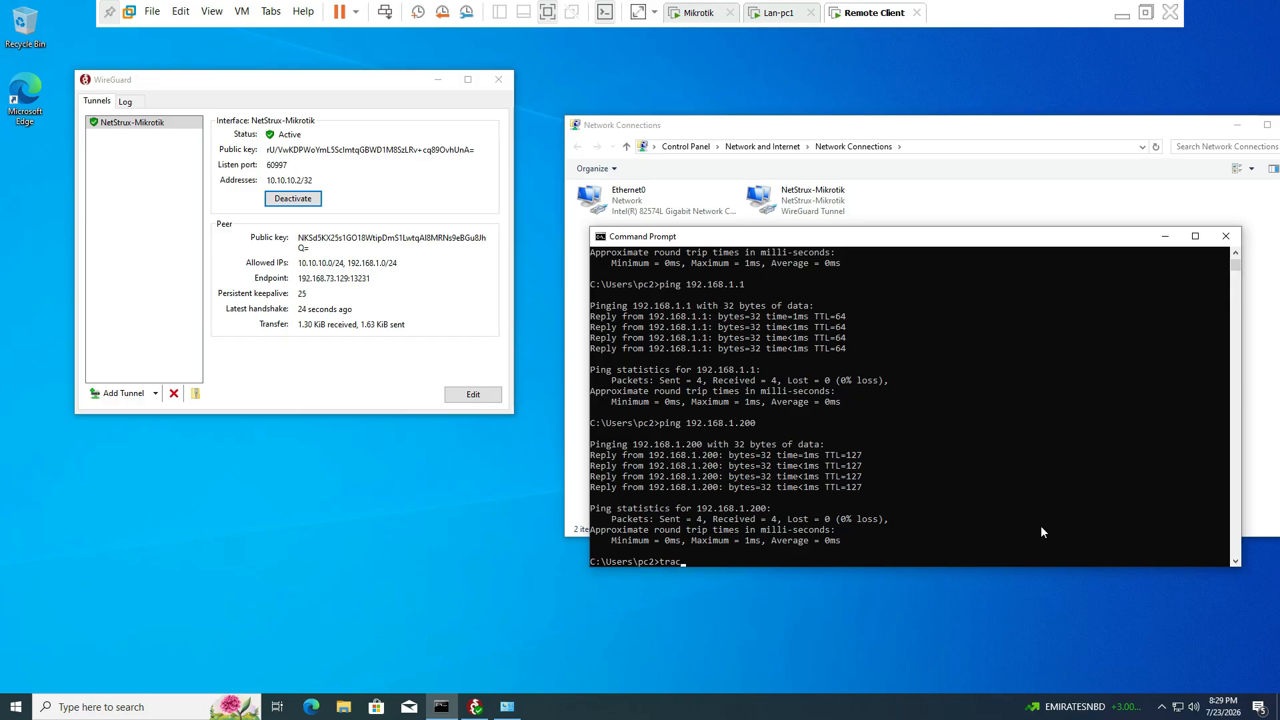
{"action": "type", "text": "ert 8.8.8.8"}
{"action": "key", "text": "Return"}
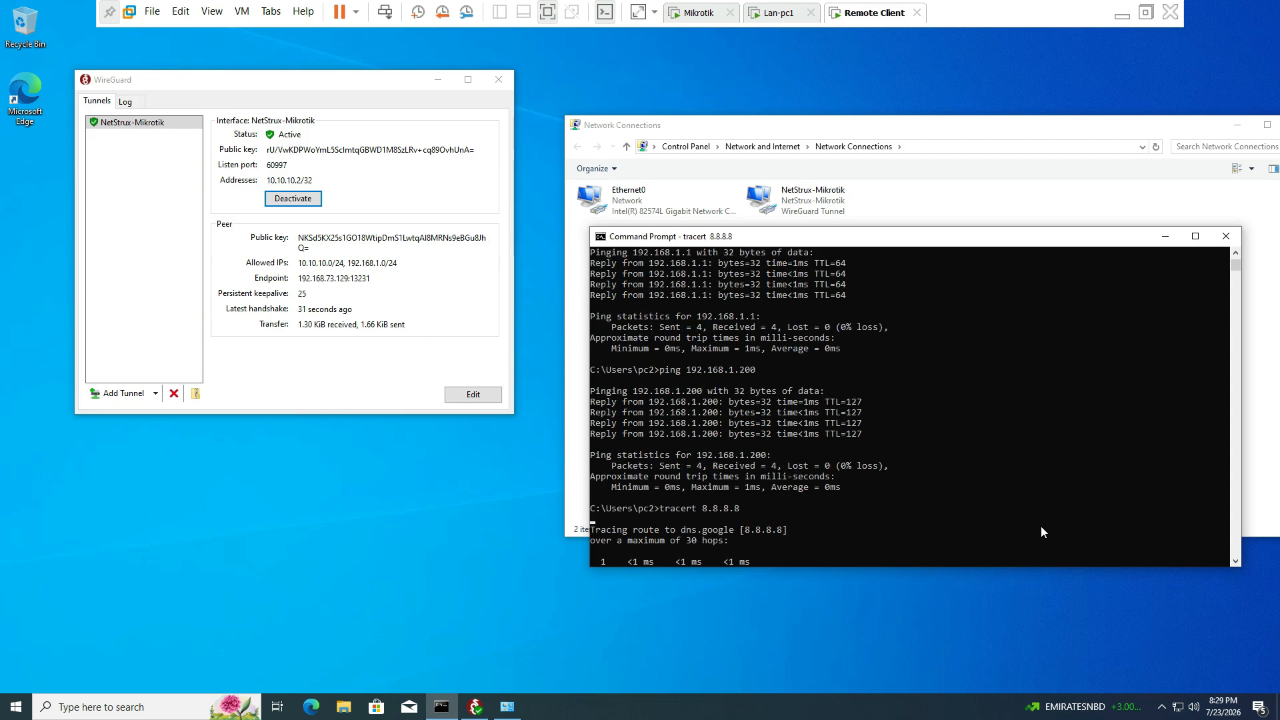